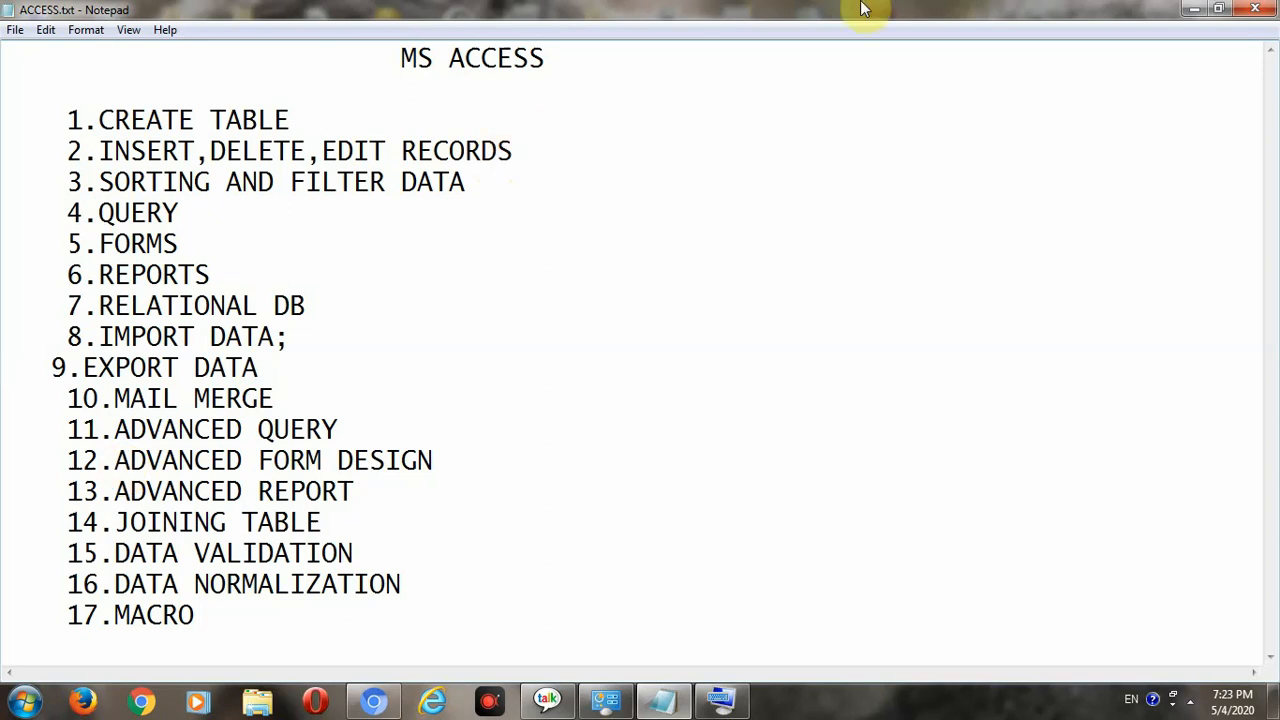
- Minimize the topic list and launch Microsoft Office Access 2007 by searching for MICROSOFT ACC
left_click(1192, 12)
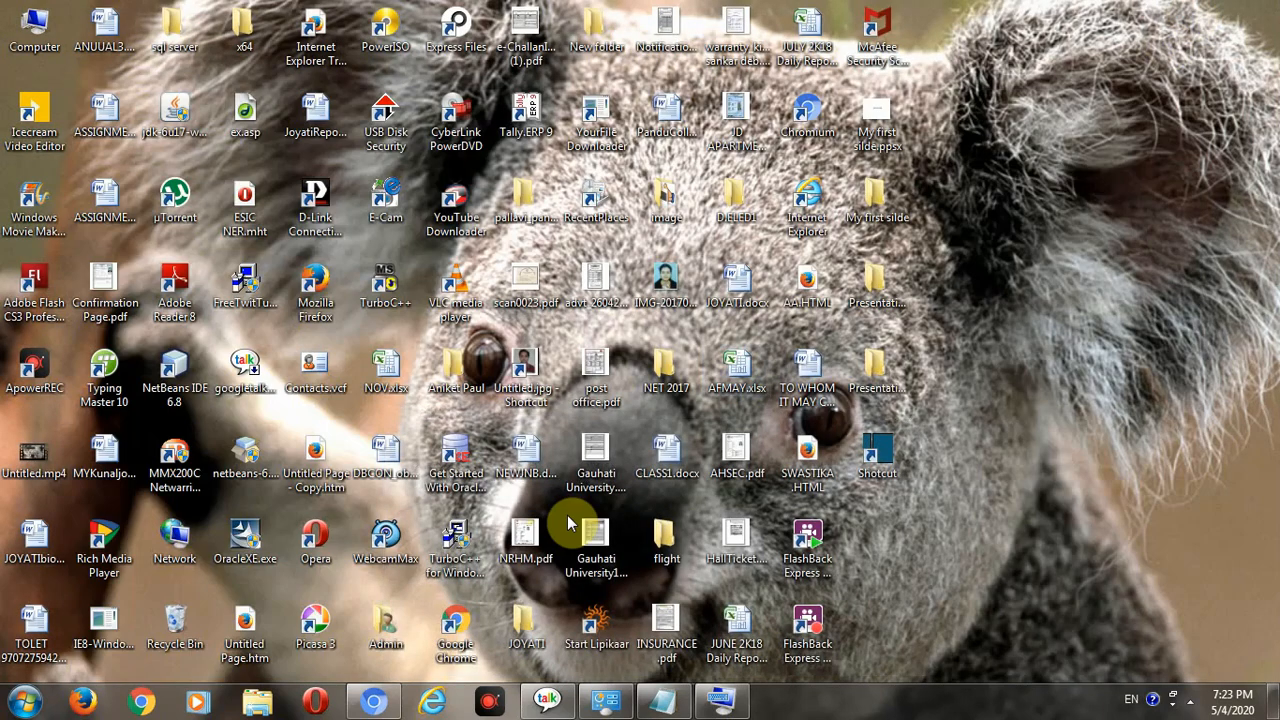
left_click(24, 702)
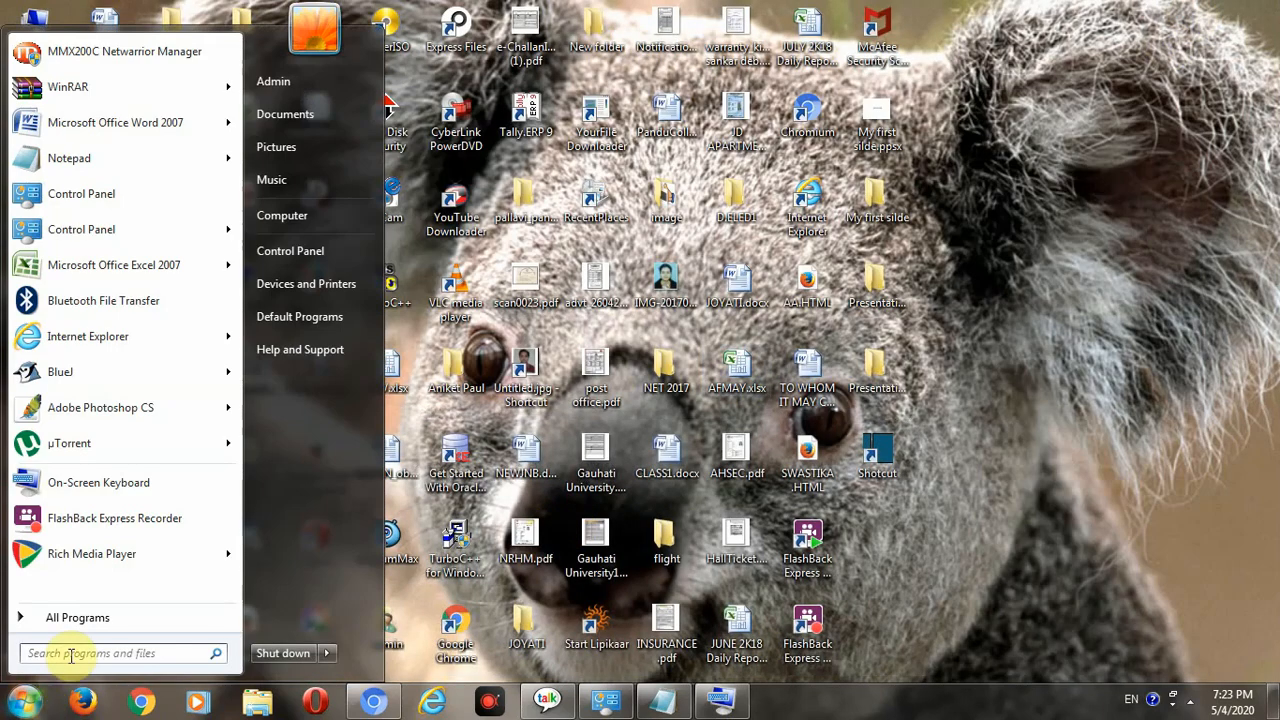
type("MICR")
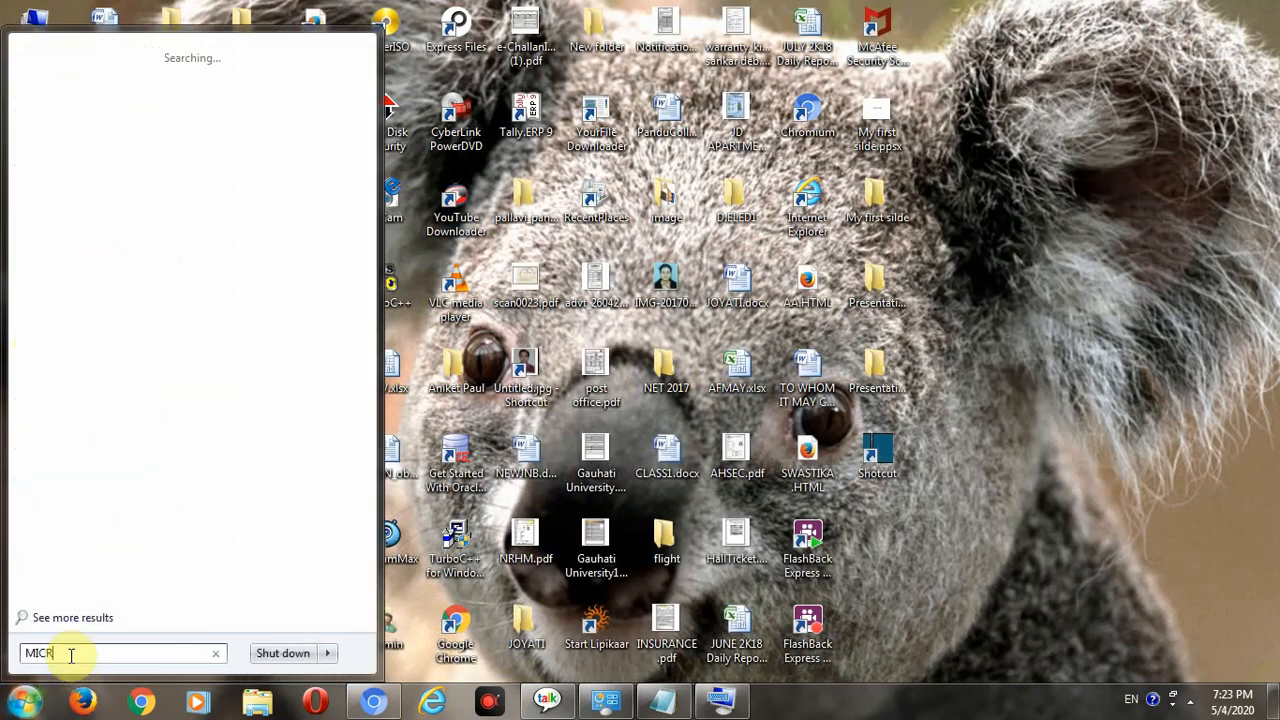
type("OSOFT")
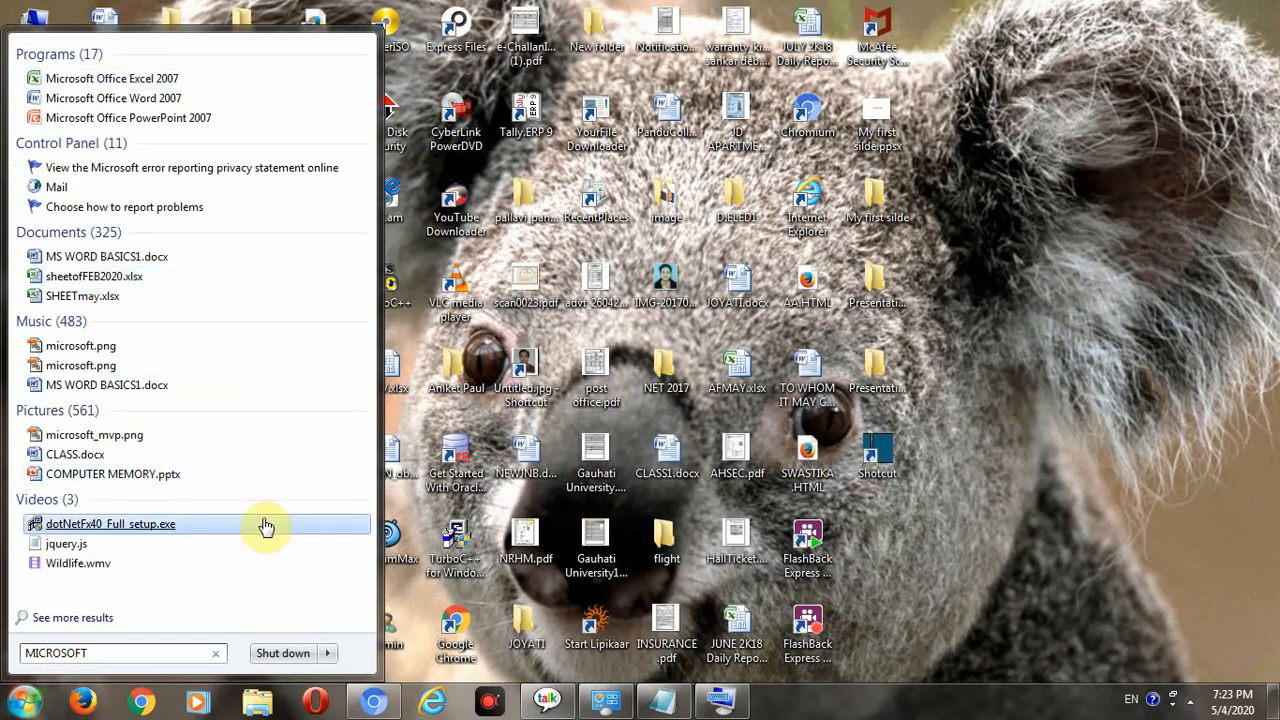
type(" ACC")
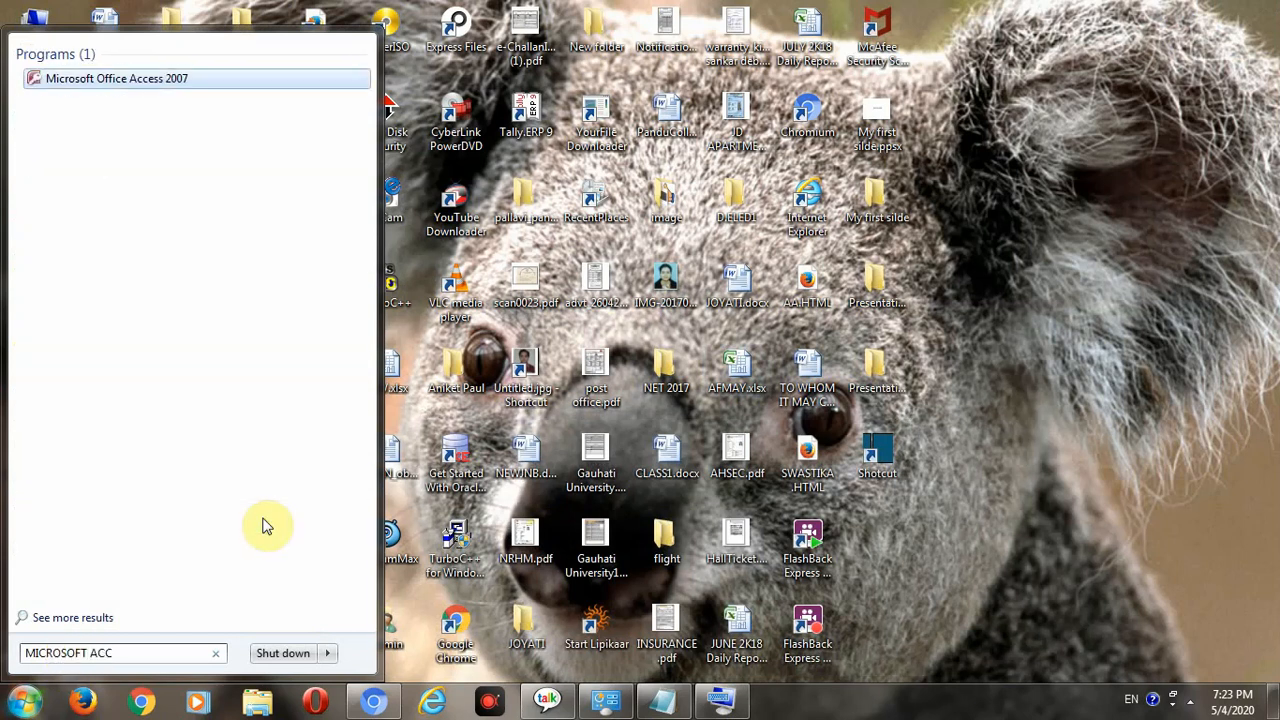
left_click(277, 82)
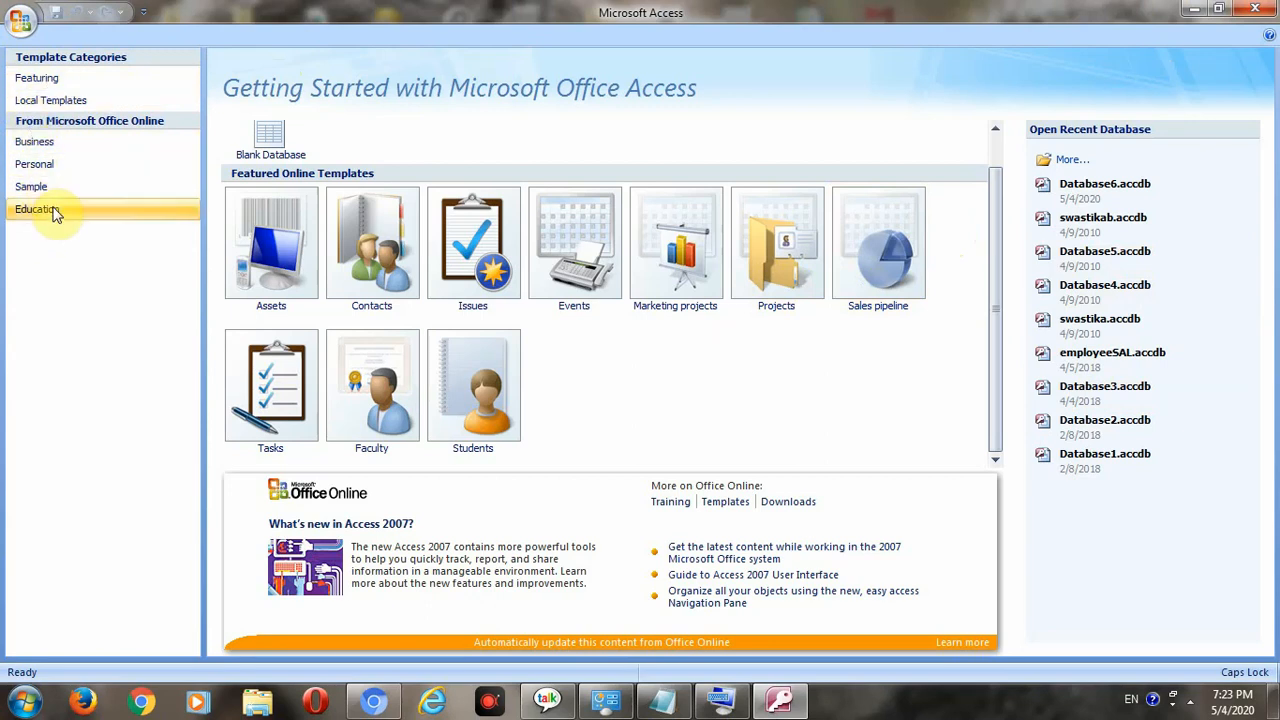
- Create a new blank database with the file name SCHOOL
left_click(268, 146)
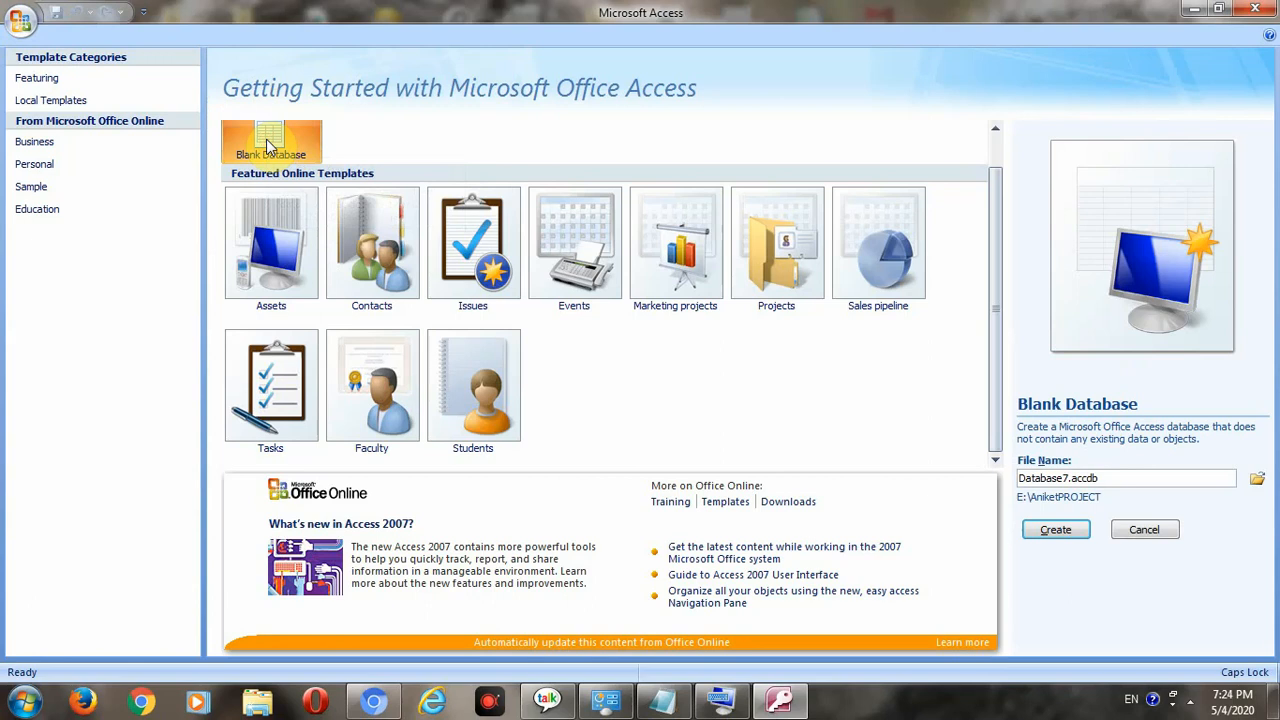
left_click(1066, 479)
key("BackSpace")
key("BackSpace")
key("BackSpace")
key("BackSpace")
key("BackSpace")
key("BackSpace")
key("BackSpace")
key("BackSpace")
key("BackSpace")
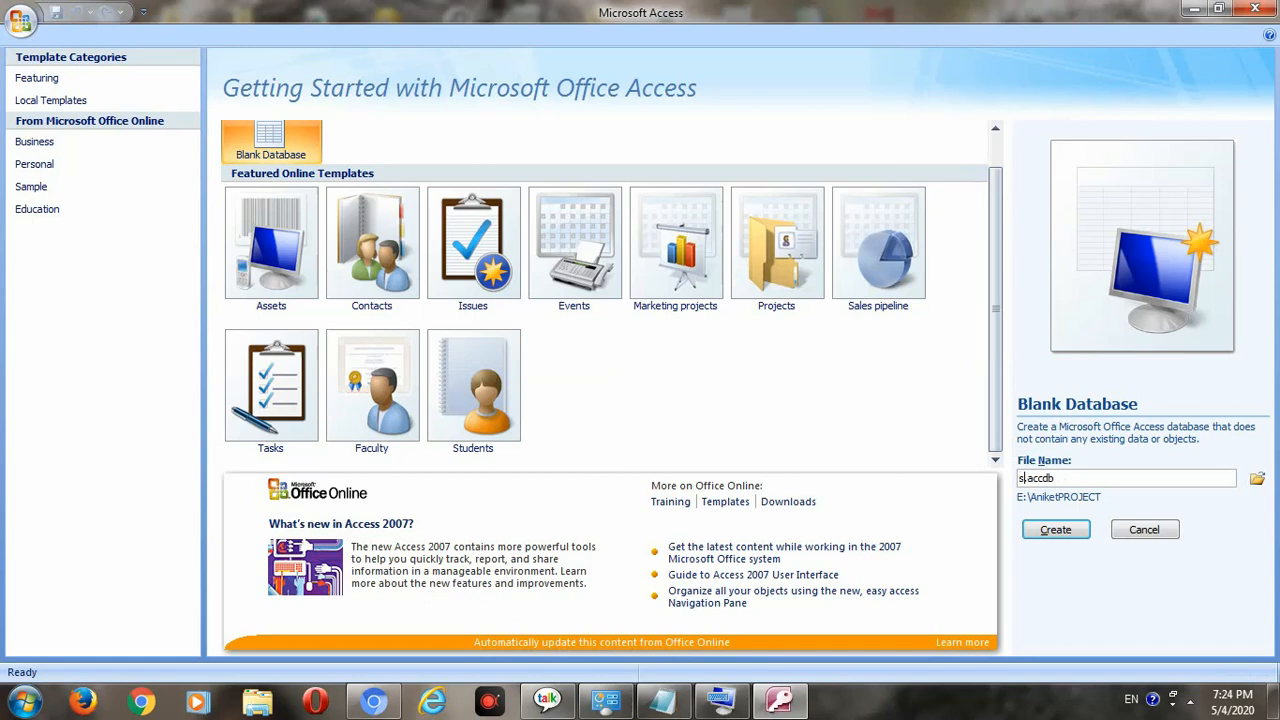
key("BackSpace")
key("Caps_Lock")
type("SCHOOL")
key("BackSpace")
key("BackSpace")
type("L")
left_click(1048, 532)
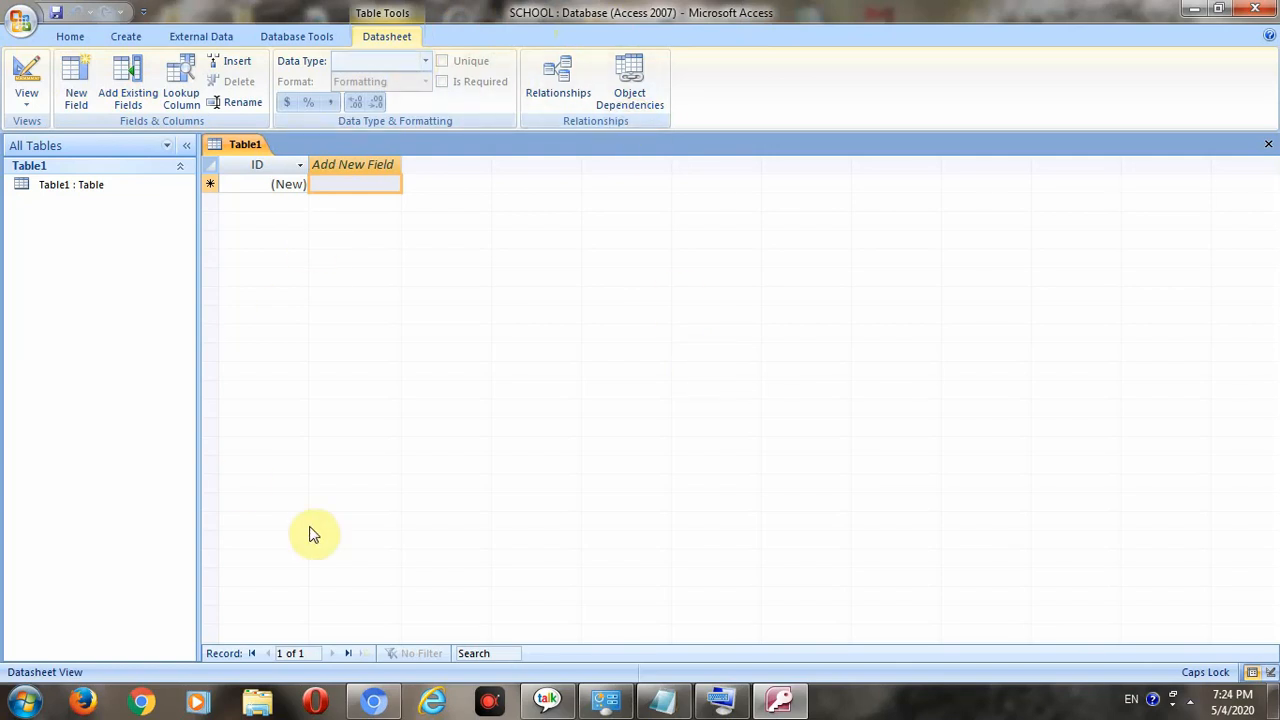
- Apply a dark gray background fill to the Table1 datasheet and select the first ID cell
left_click(63, 39)
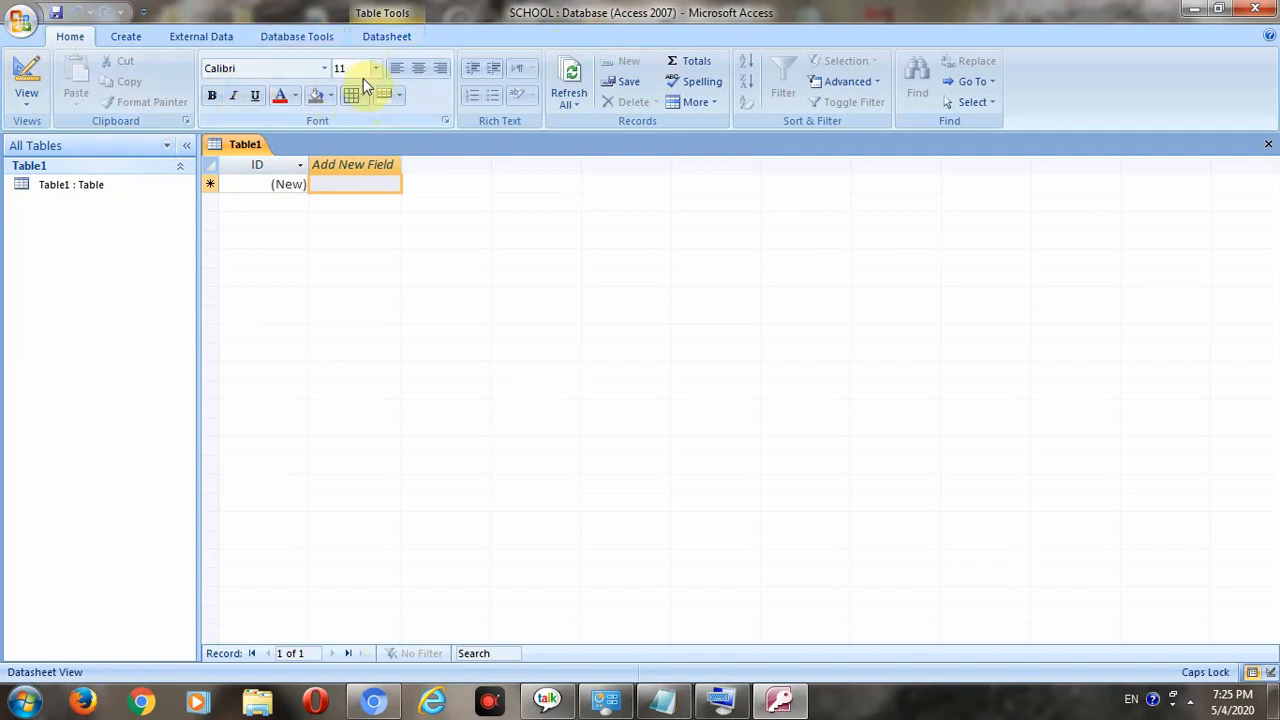
left_click(318, 100)
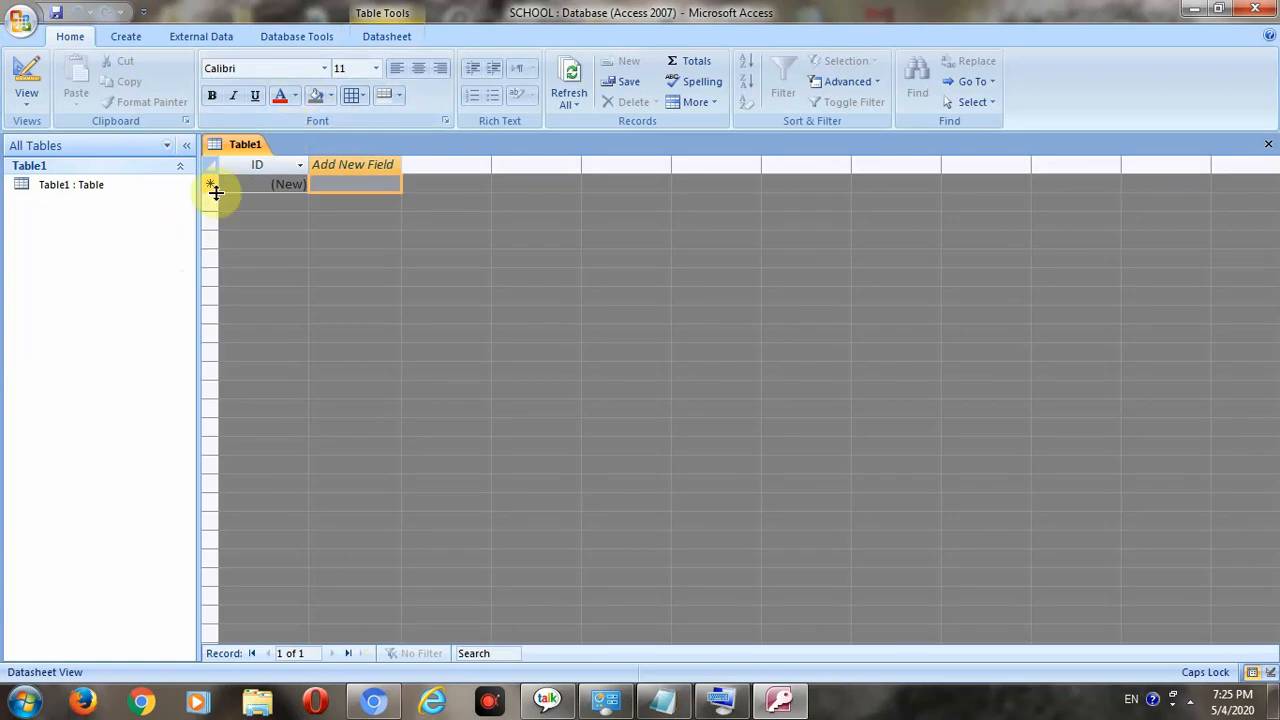
left_click(249, 184)
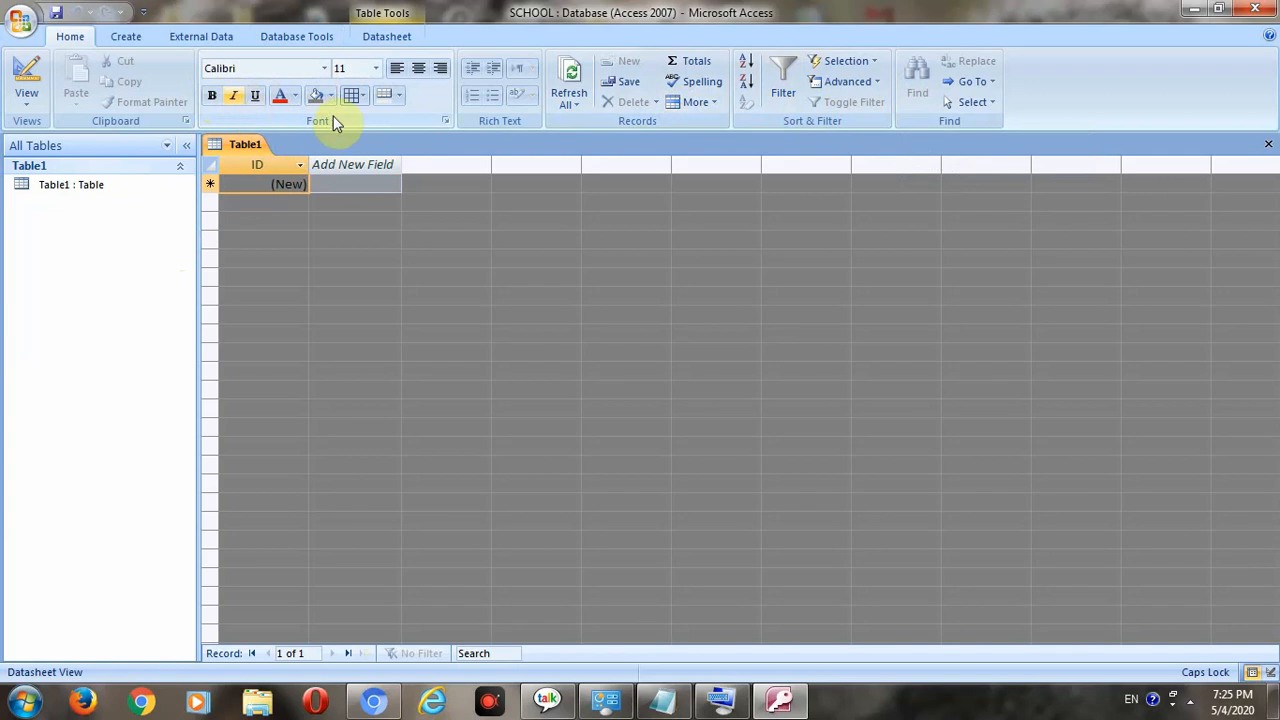
left_click(124, 42)
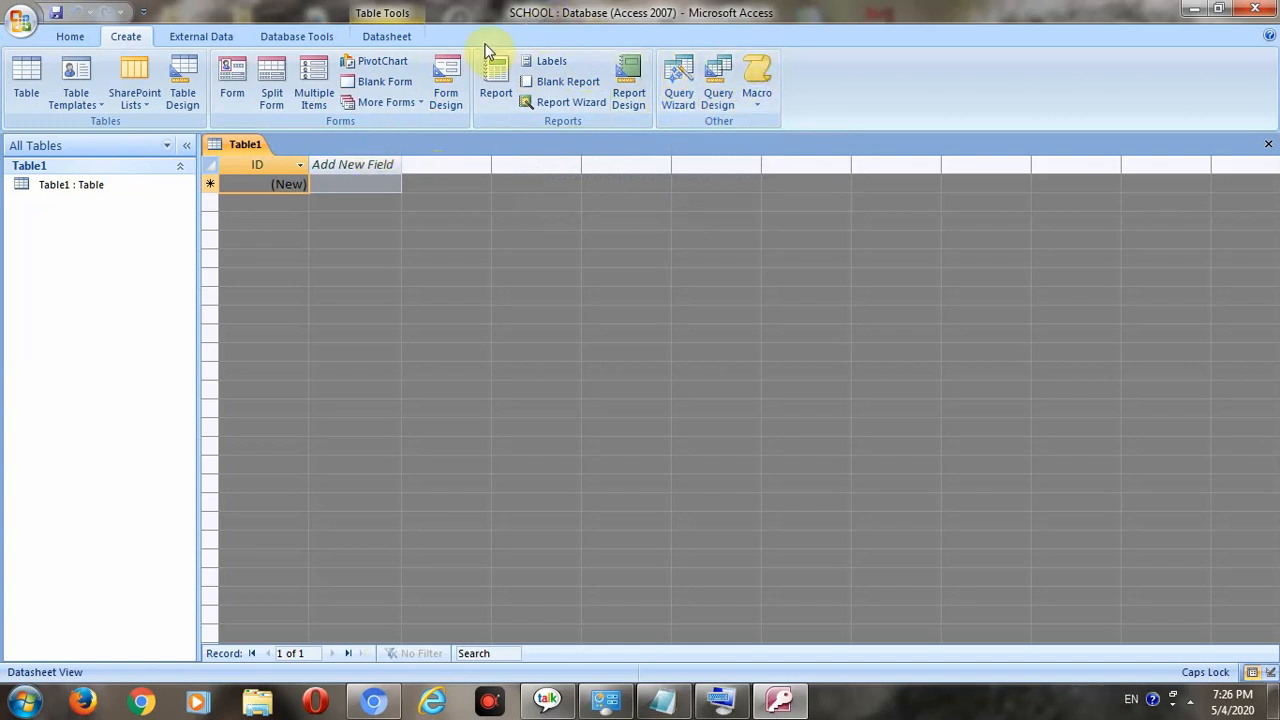
left_click(380, 36)
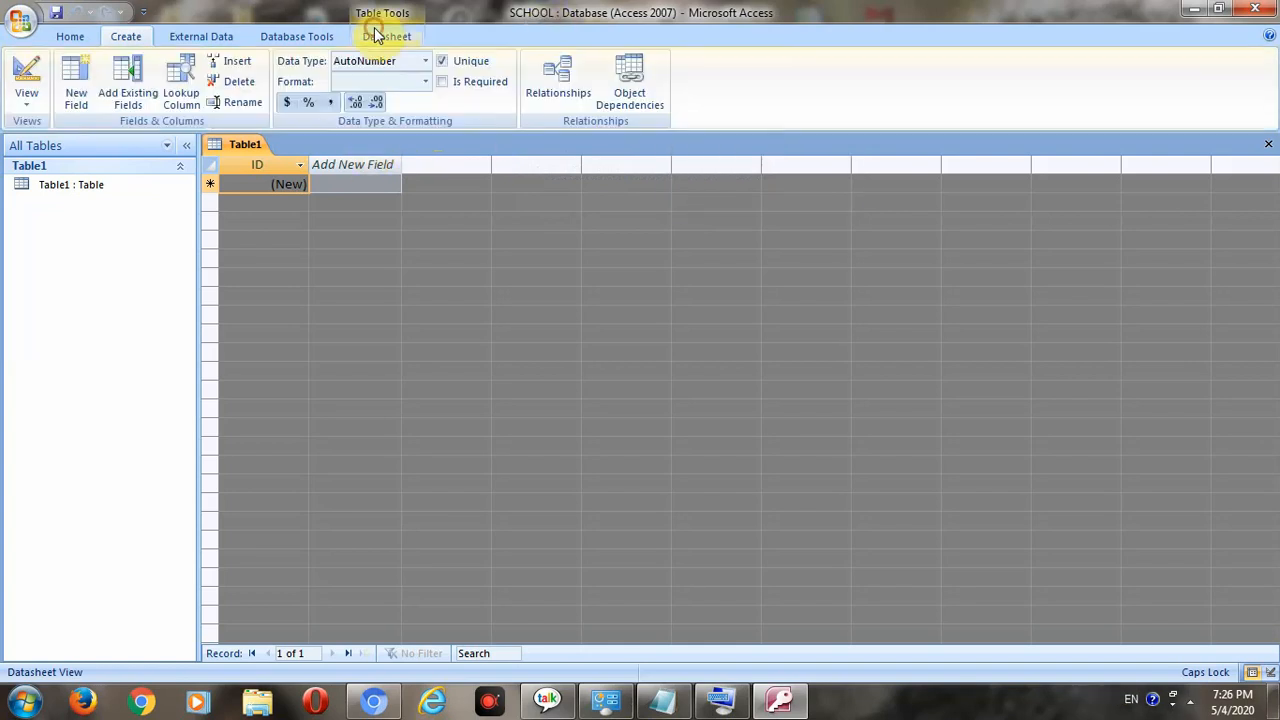
left_click(305, 36)
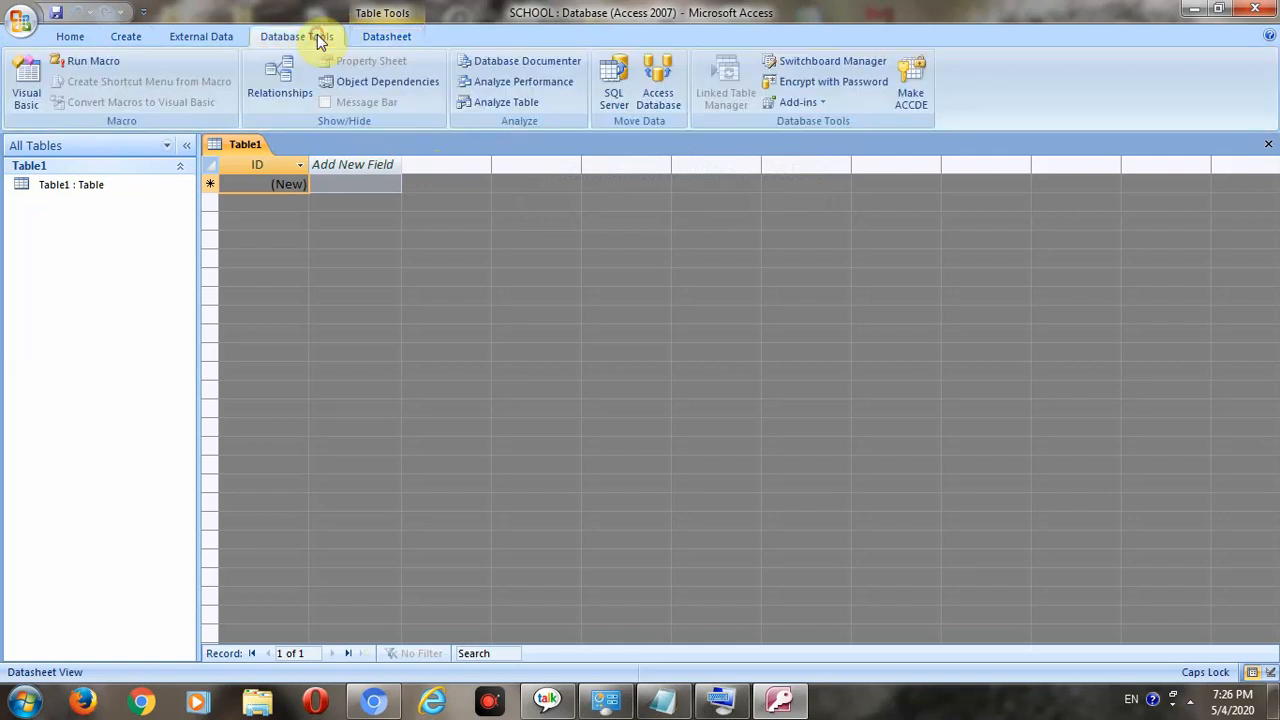
left_click(70, 36)
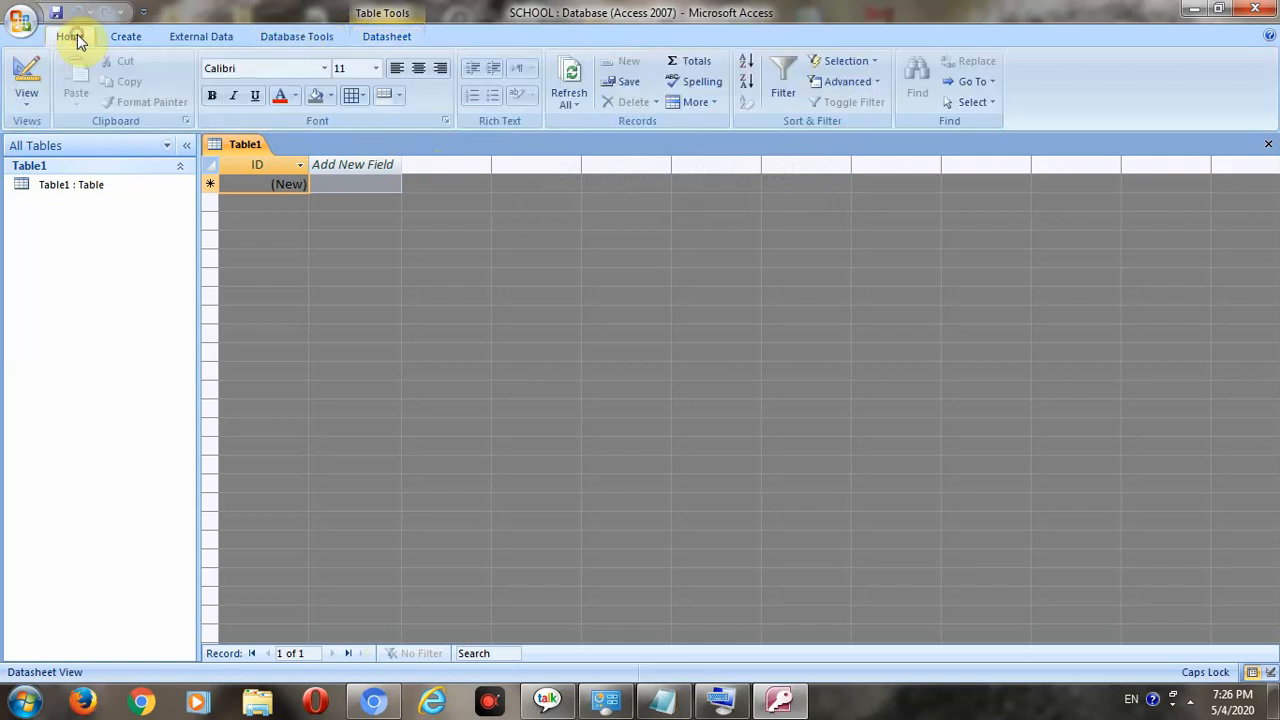
left_click(28, 105)
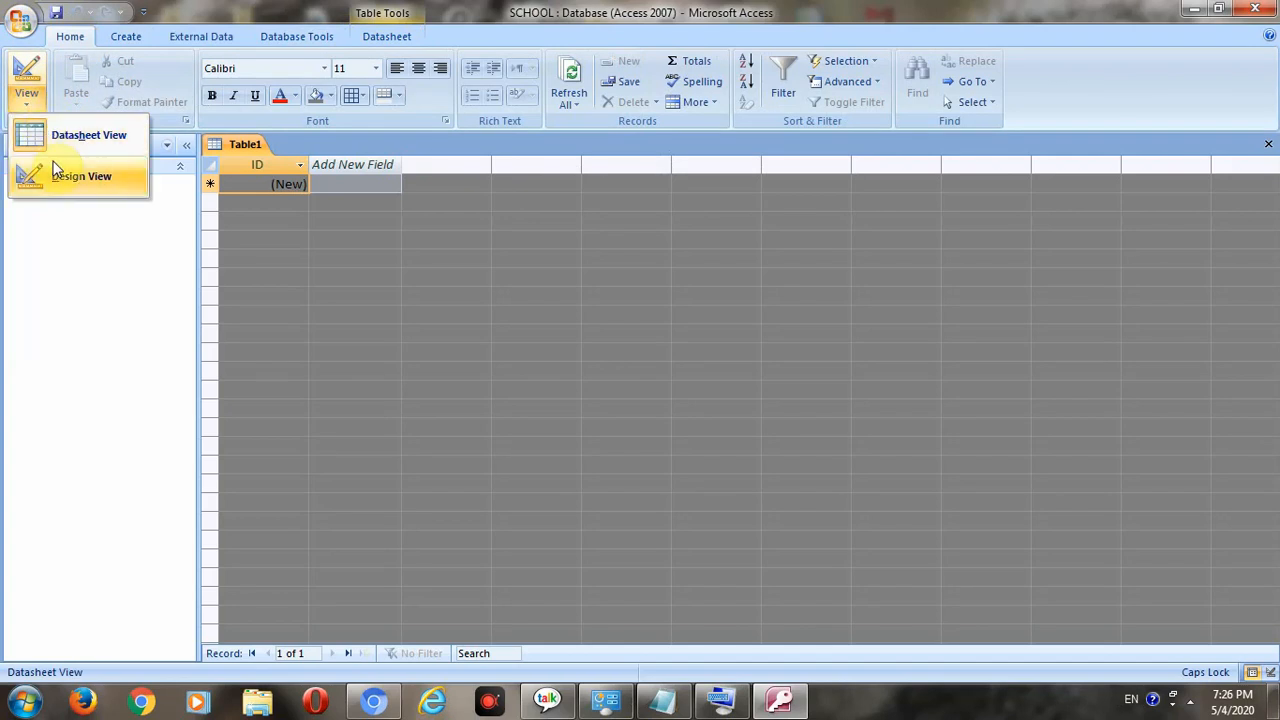
left_click(55, 136)
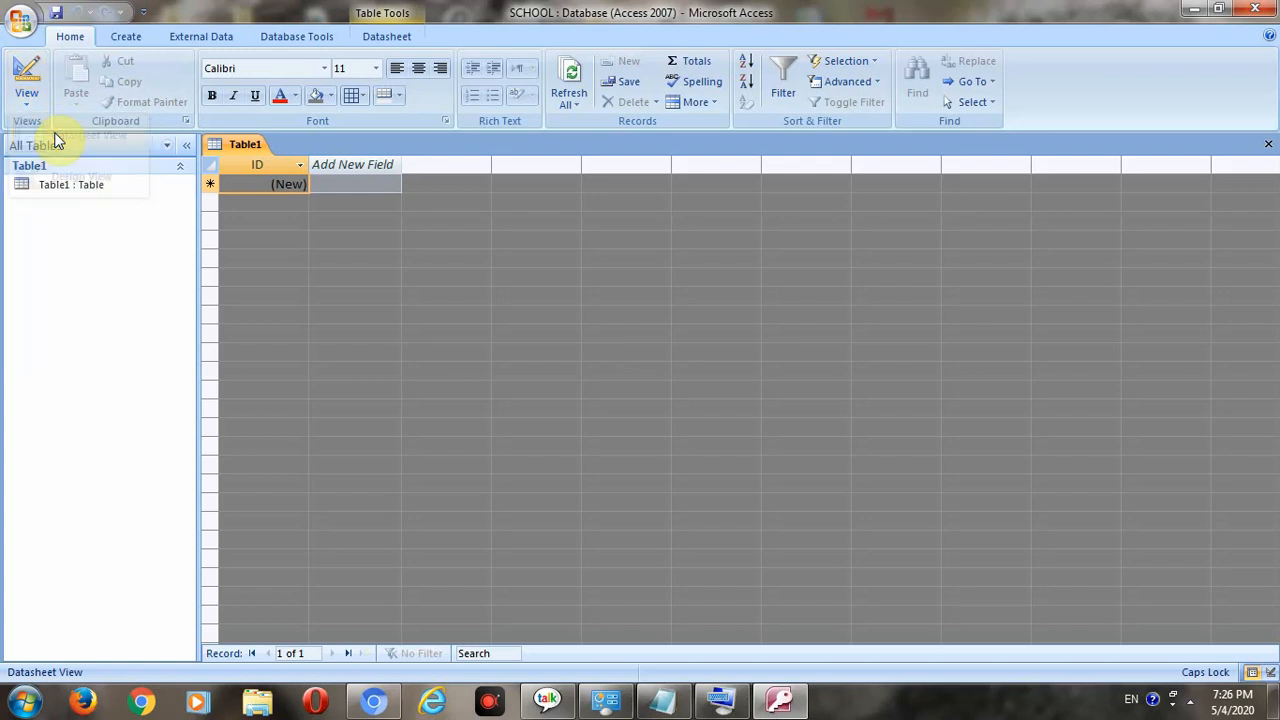
- Switch Table1 to Design View, saving the table under the name STUDENT
left_click(28, 106)
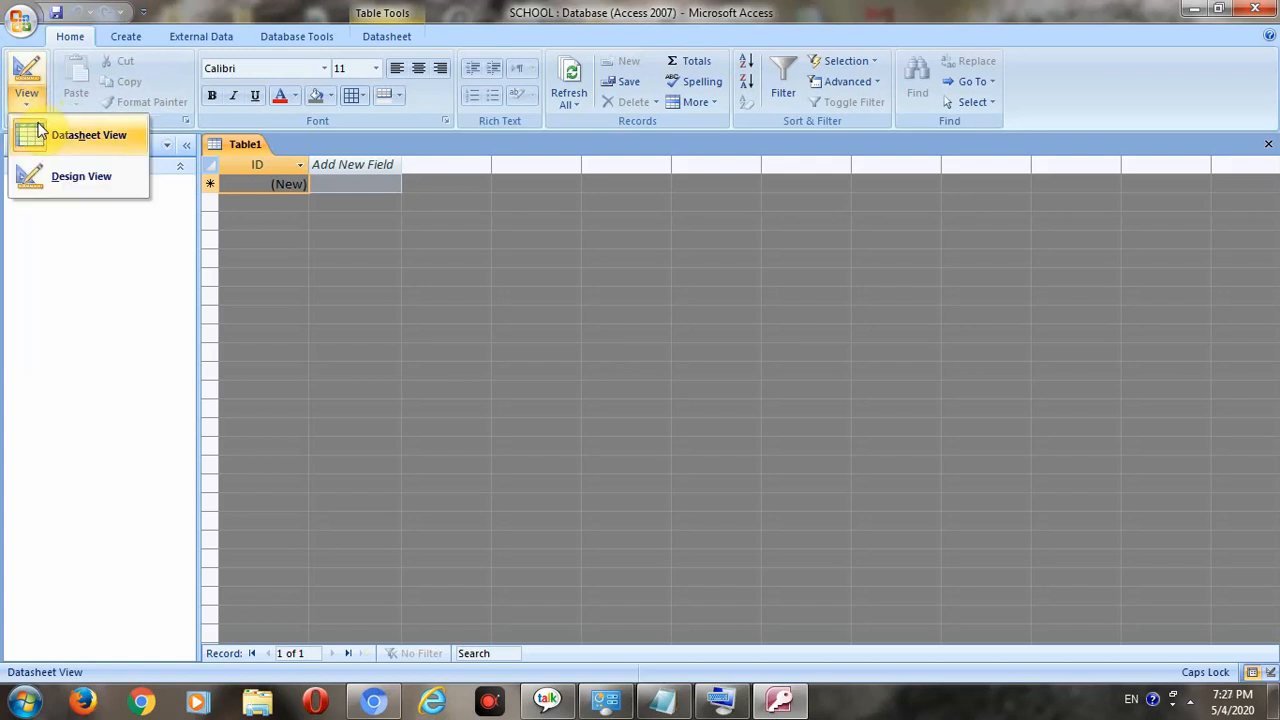
left_click(74, 178)
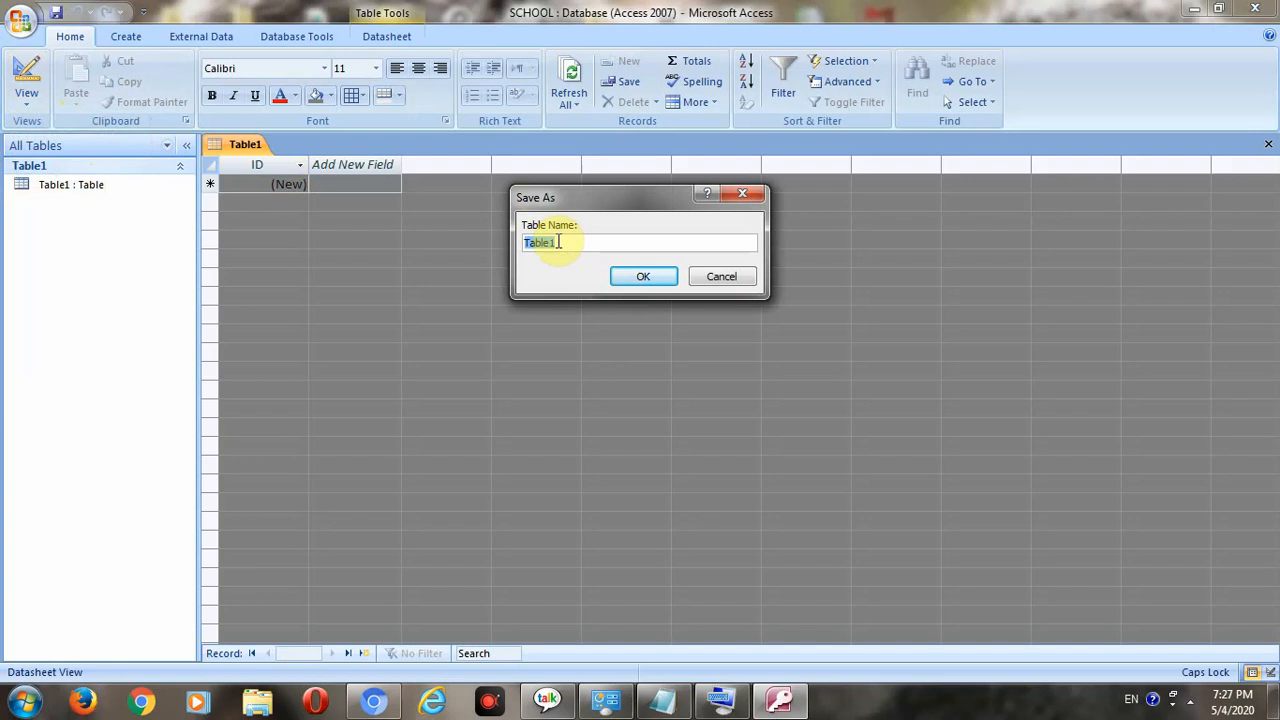
key("BackSpace")
key("Caps_Lock")
key("Caps_Lock")
type("STUDENT")
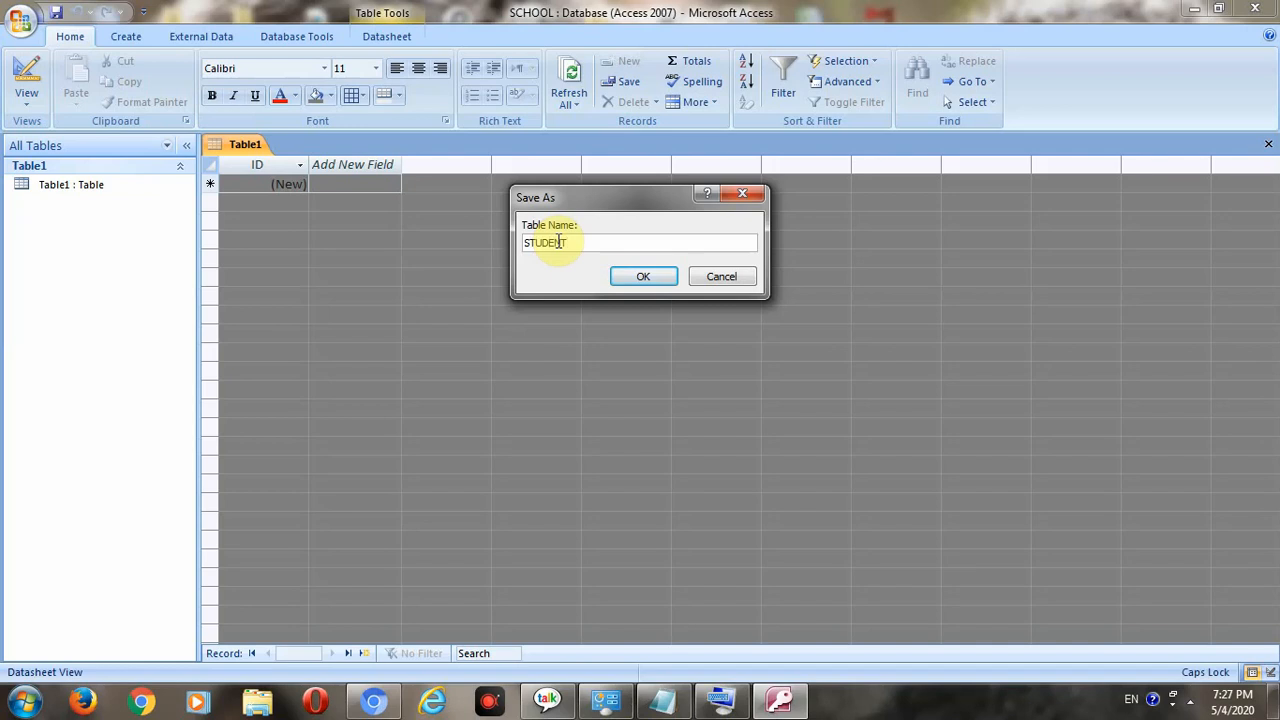
left_click(640, 277)
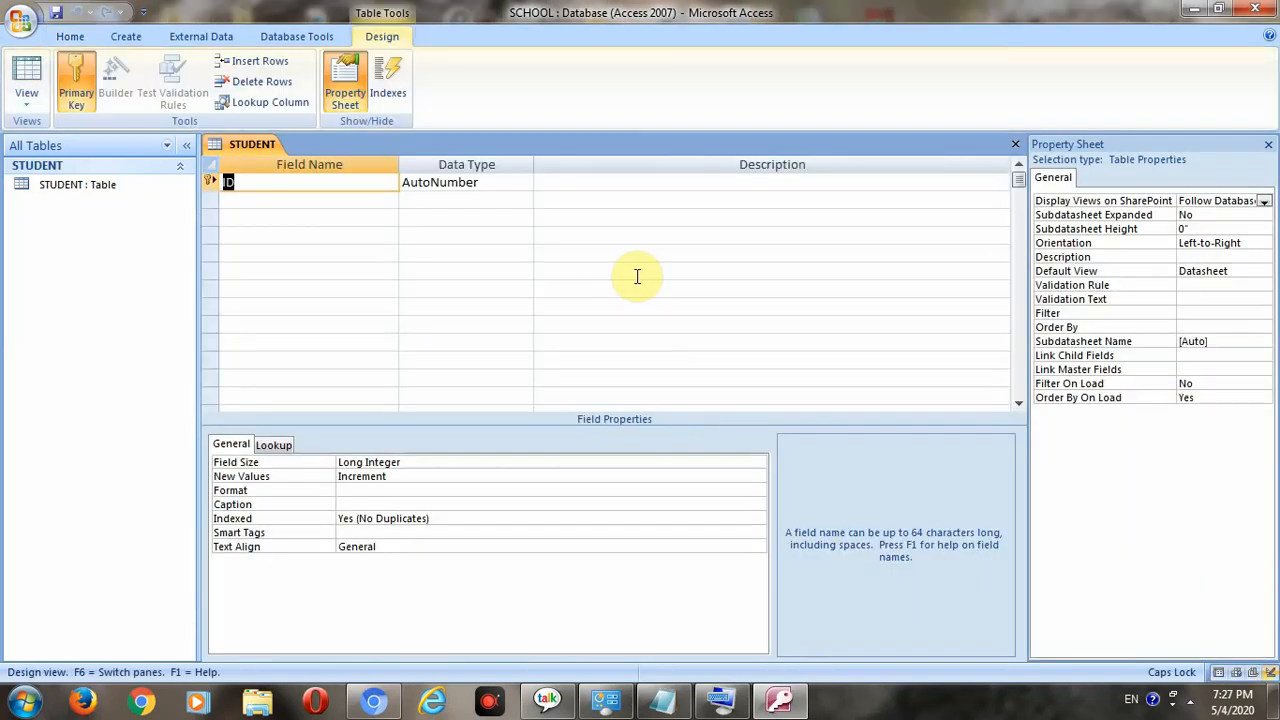
- View the STUDENT table in Datasheet View and return it to Design View
left_click(27, 105)
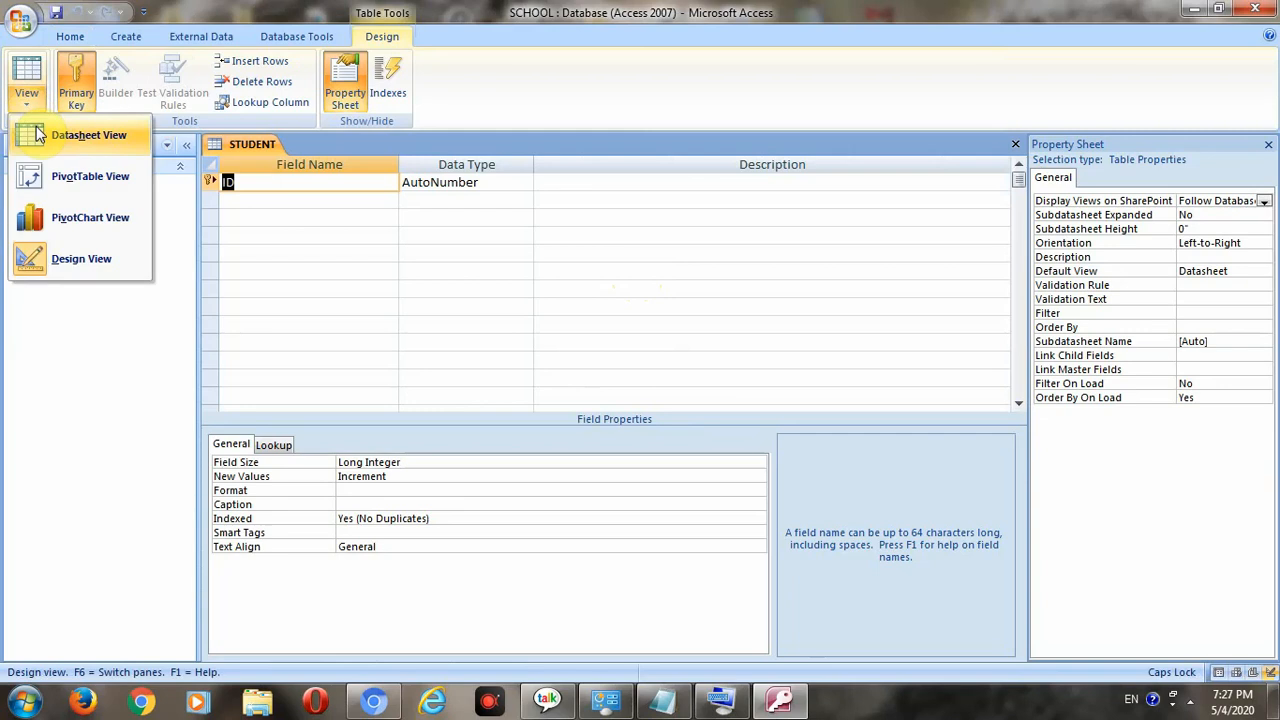
left_click(38, 134)
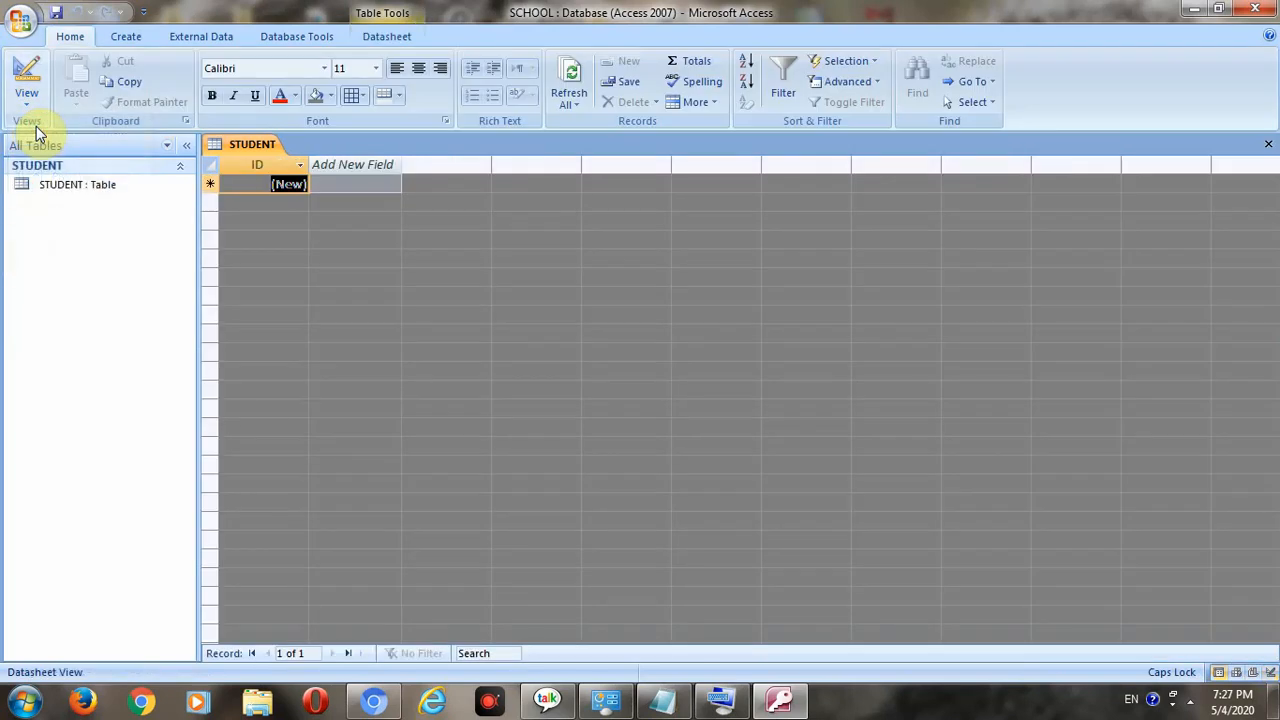
left_click(55, 180)
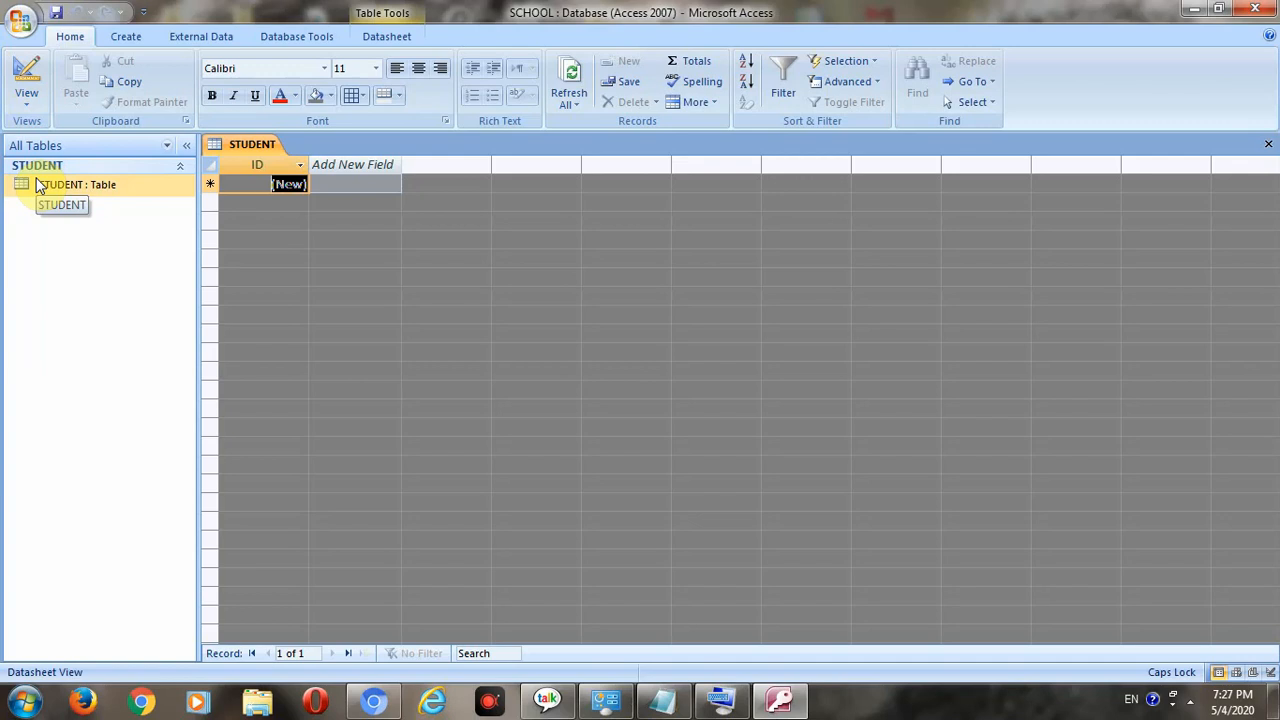
left_click(27, 105)
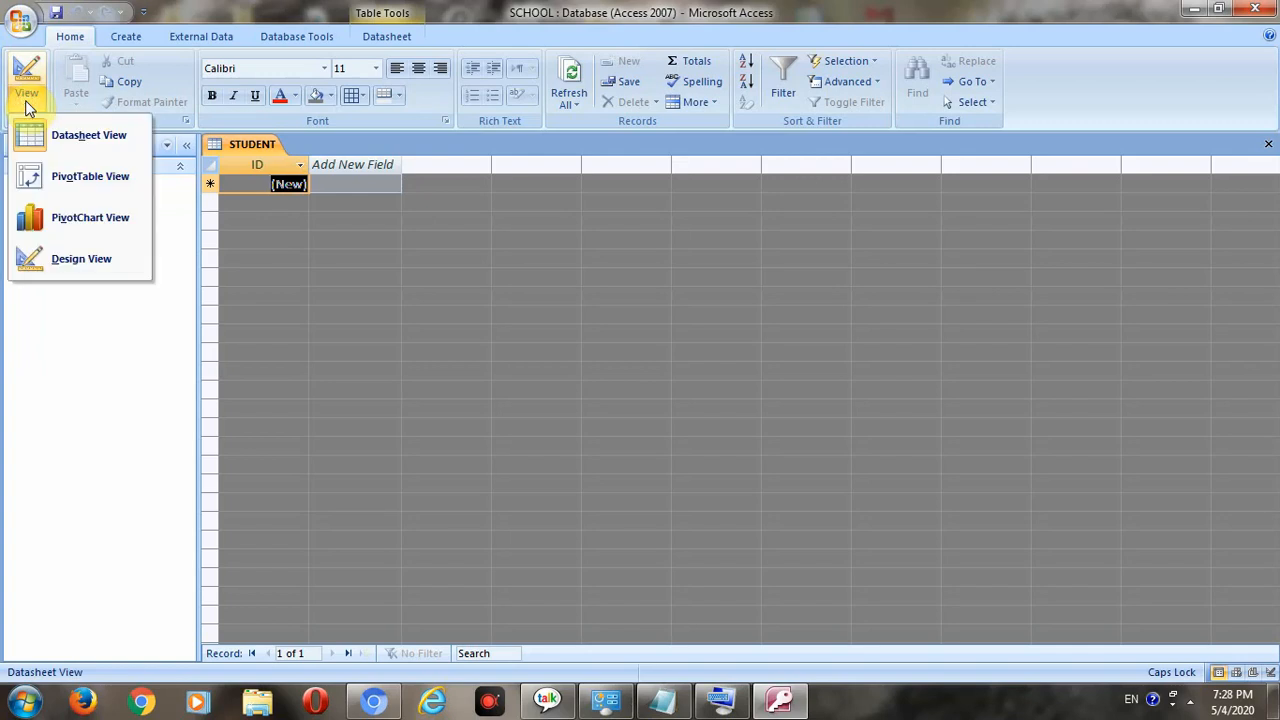
left_click(72, 261)
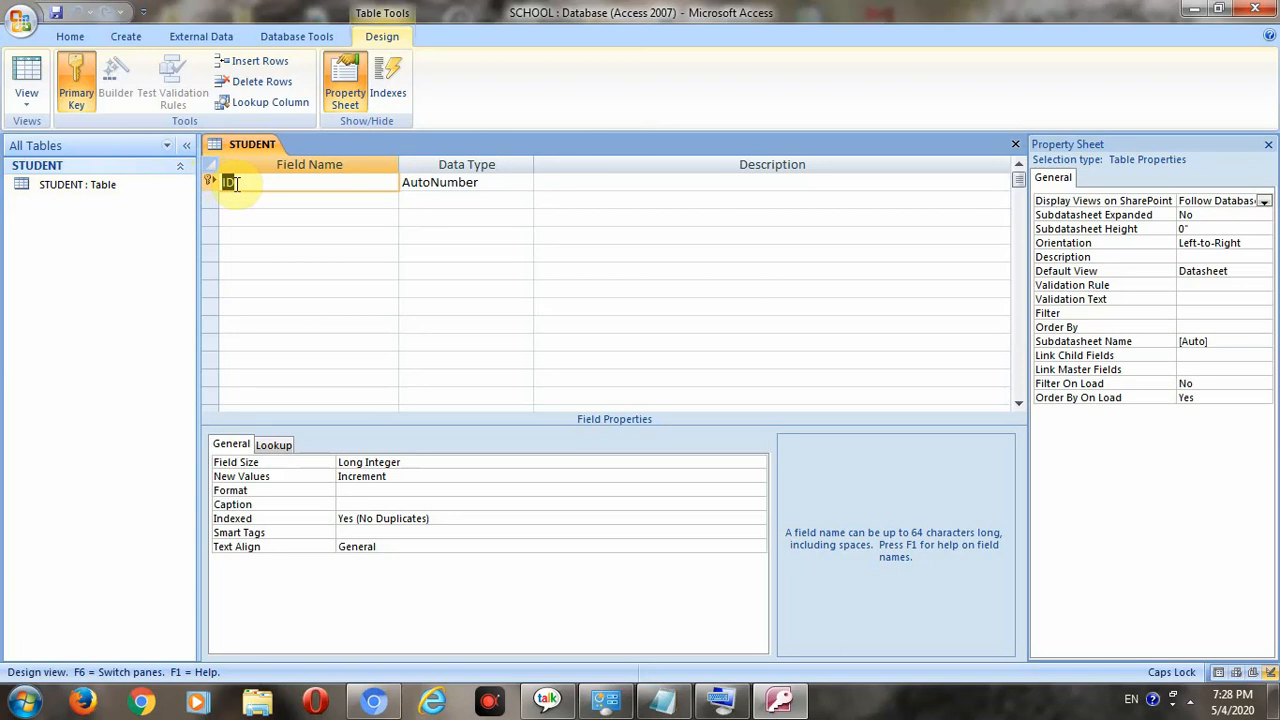
- Choose AutoNumber as the data type of the ID field in the STUDENT table
left_click(230, 182)
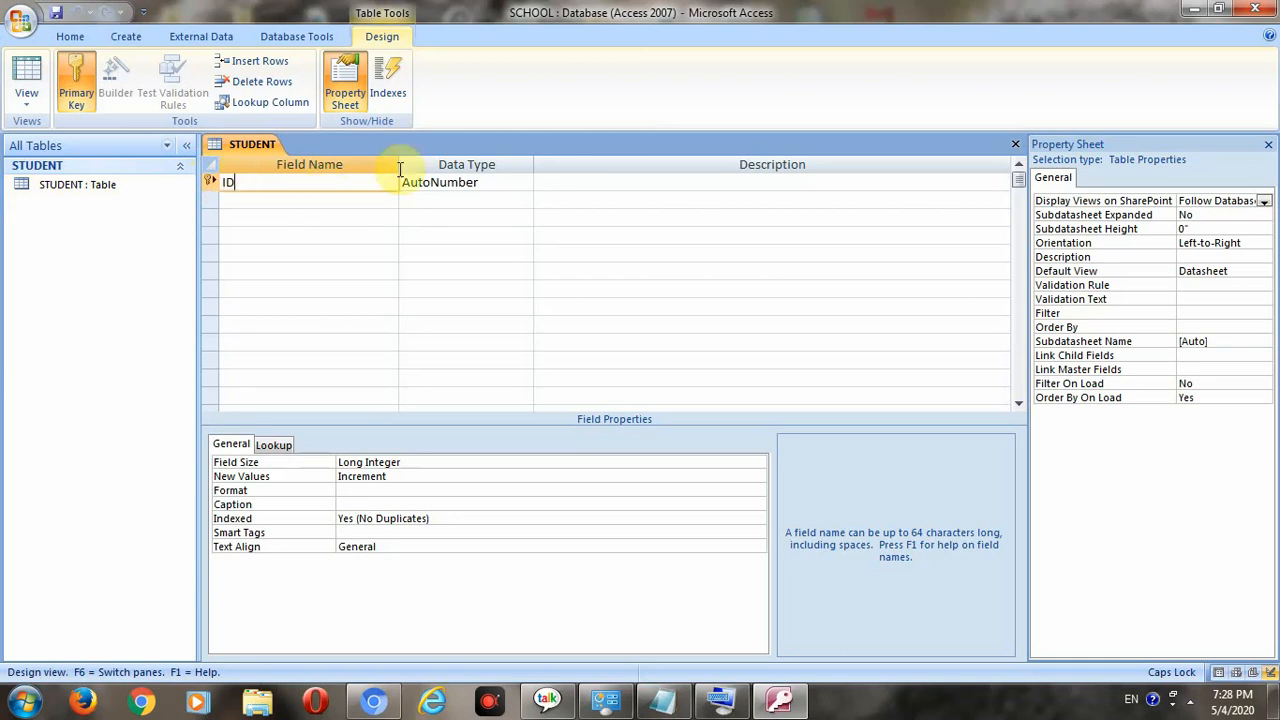
left_click(432, 180)
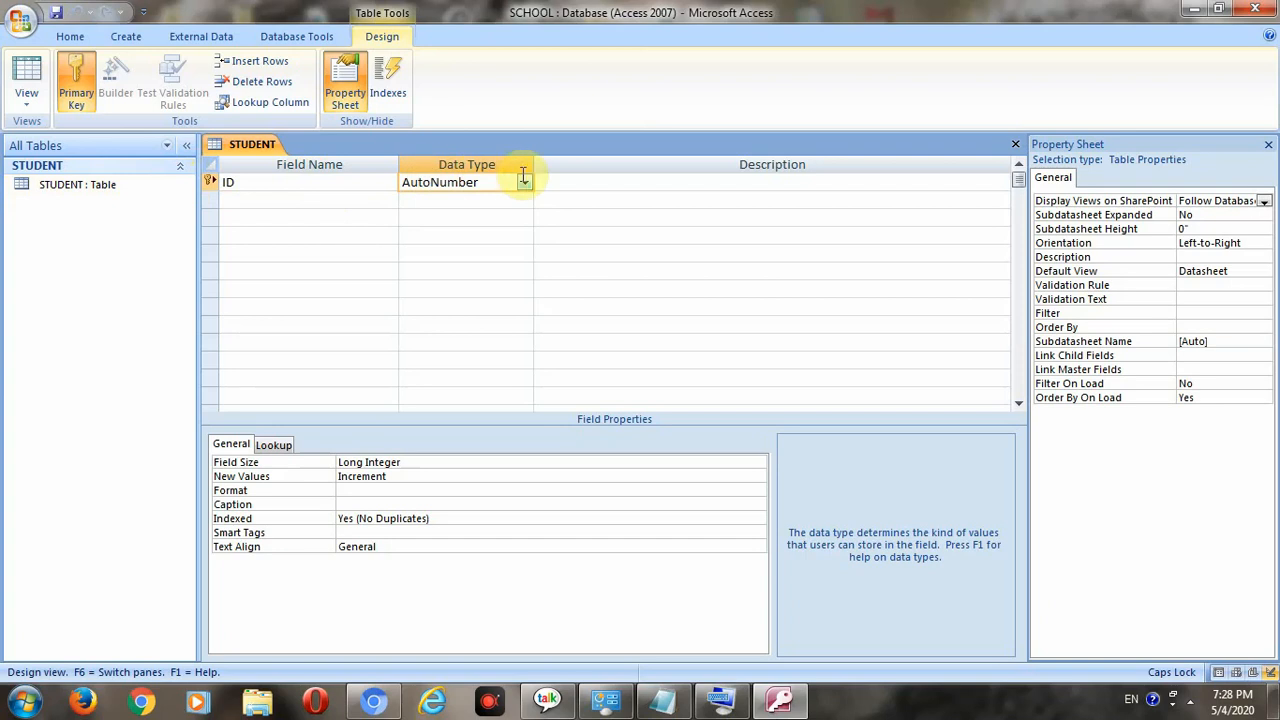
left_click(523, 184)
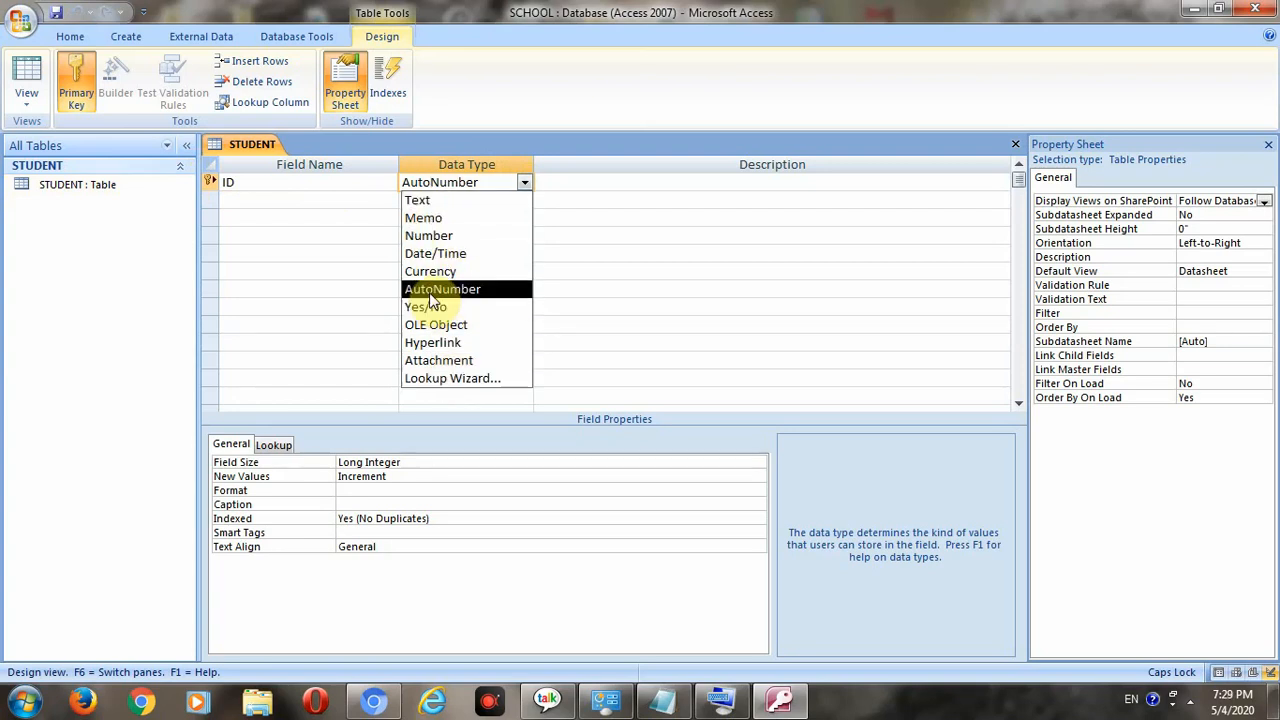
left_click(431, 290)
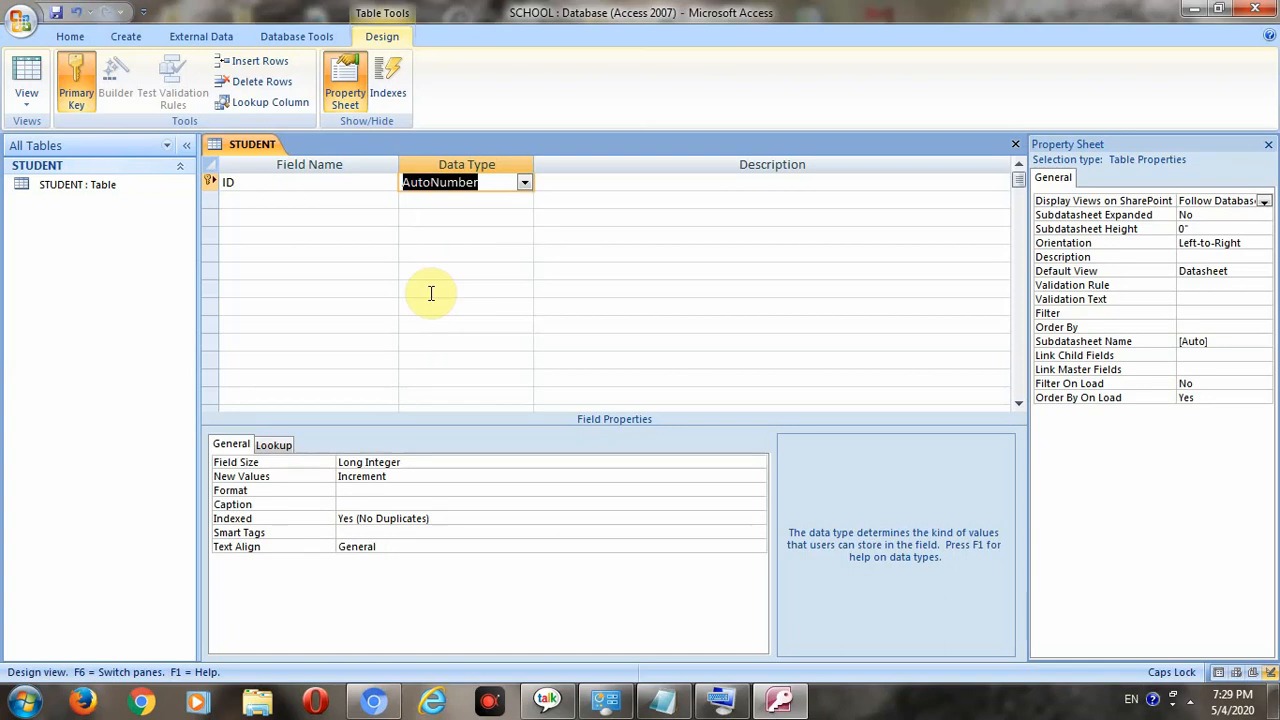
- Add a field named FIRSTname below ID with the Text data type
left_click(294, 201)
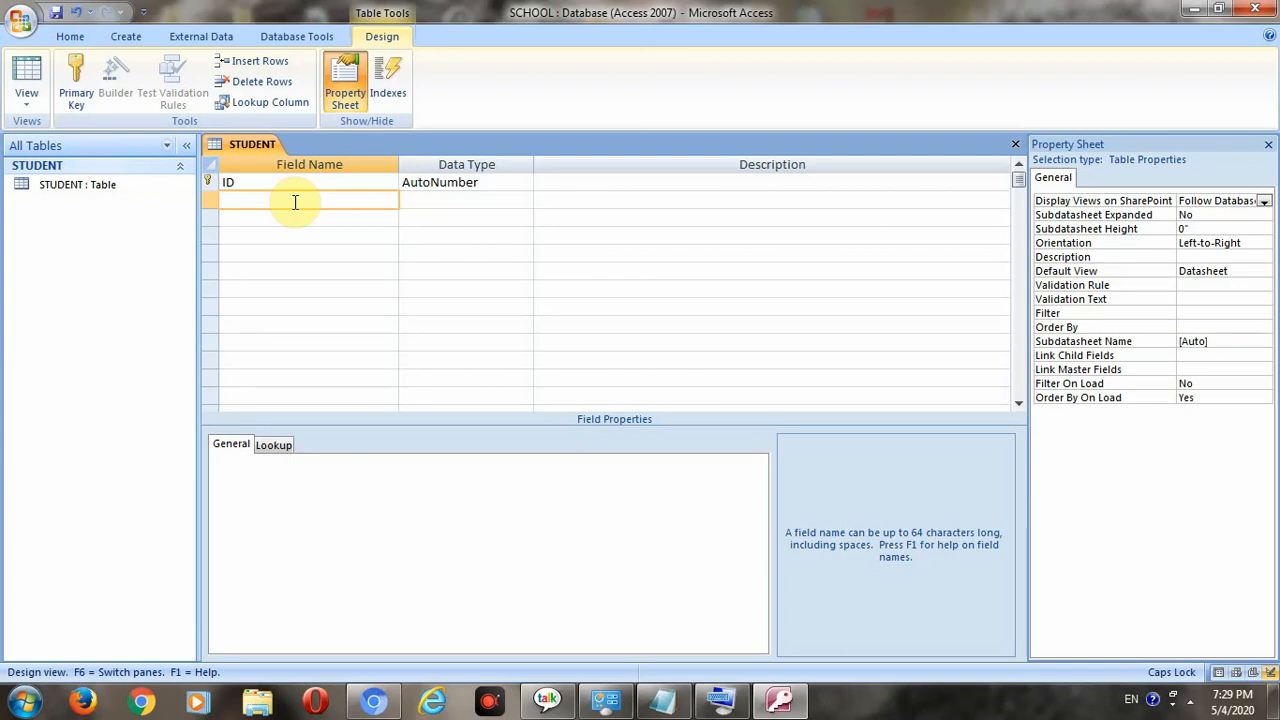
type("FIRST")
key("Caps_Lock")
type("name")
left_click(414, 200)
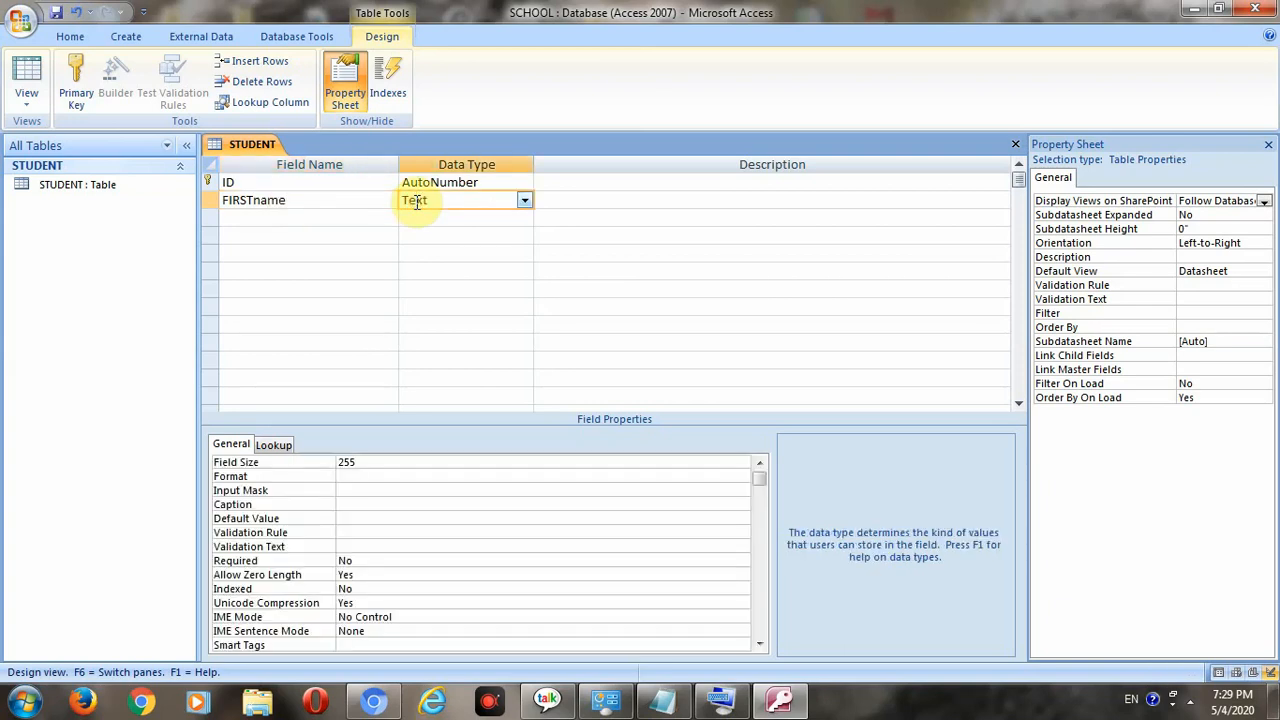
left_click(523, 201)
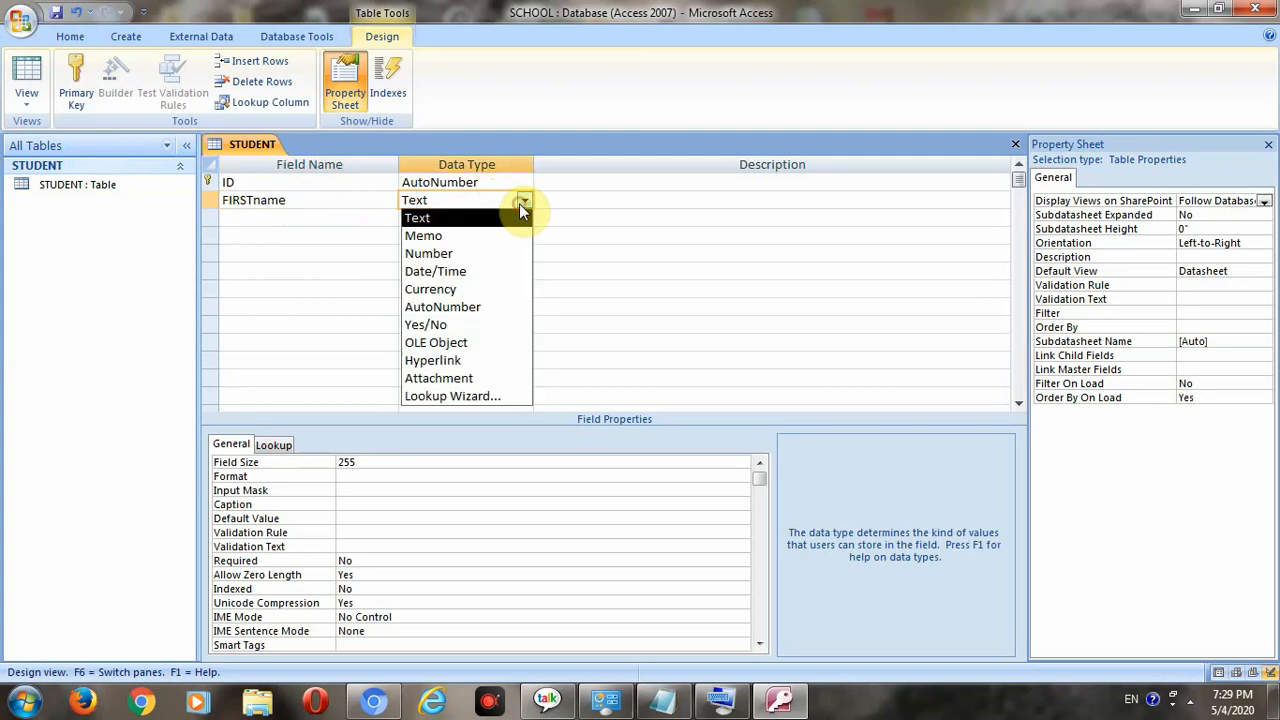
left_click(445, 222)
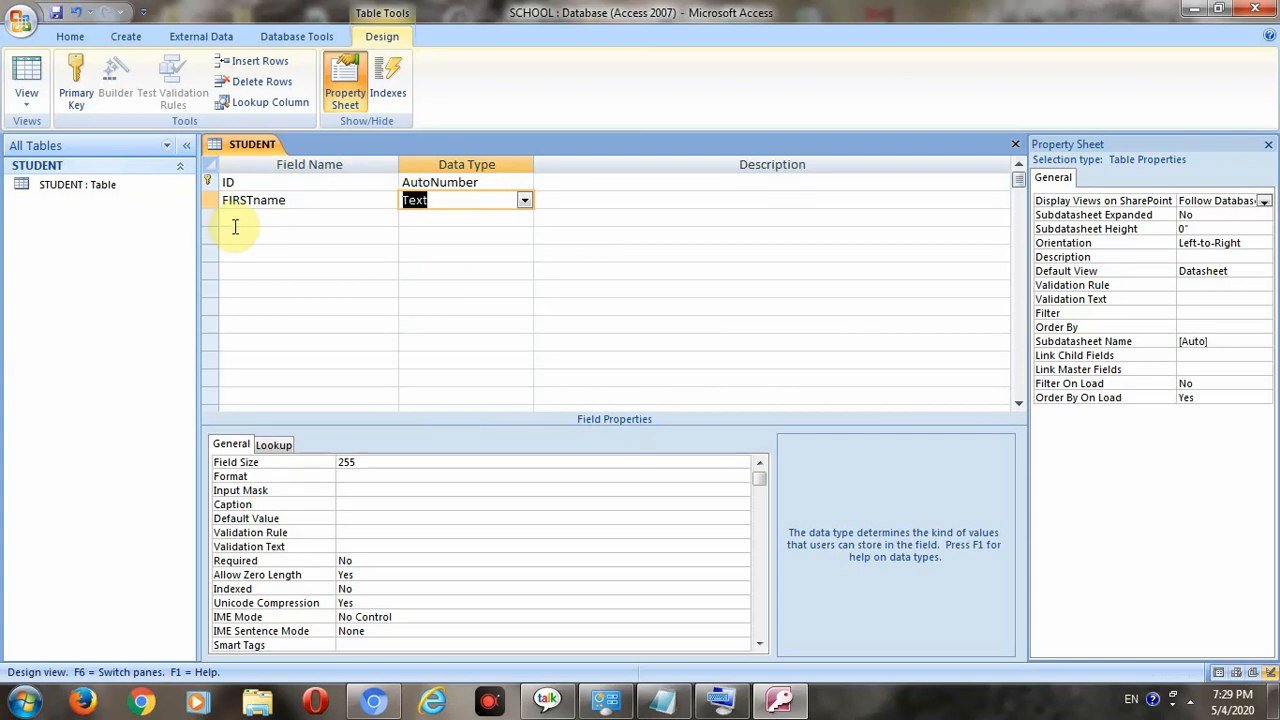
- Add a field named lastname below FIRSTname with the Text data type
left_click(235, 227)
type("last")
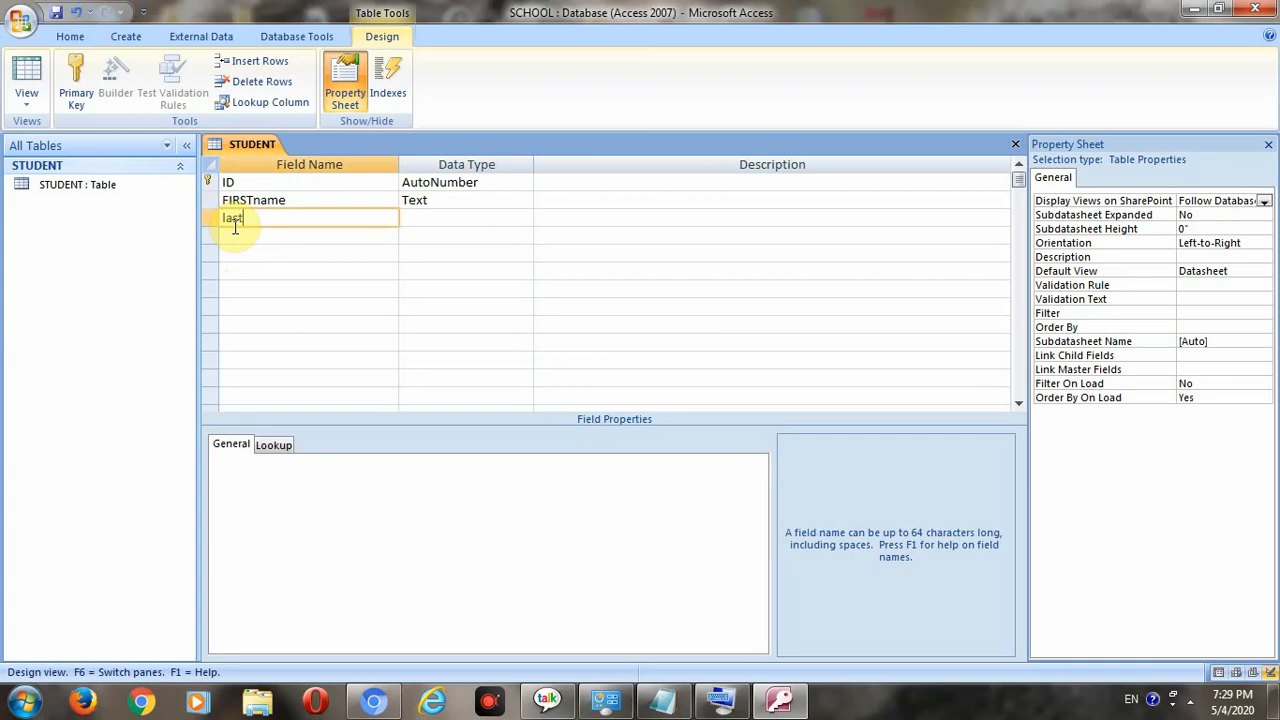
type("name")
left_click(422, 217)
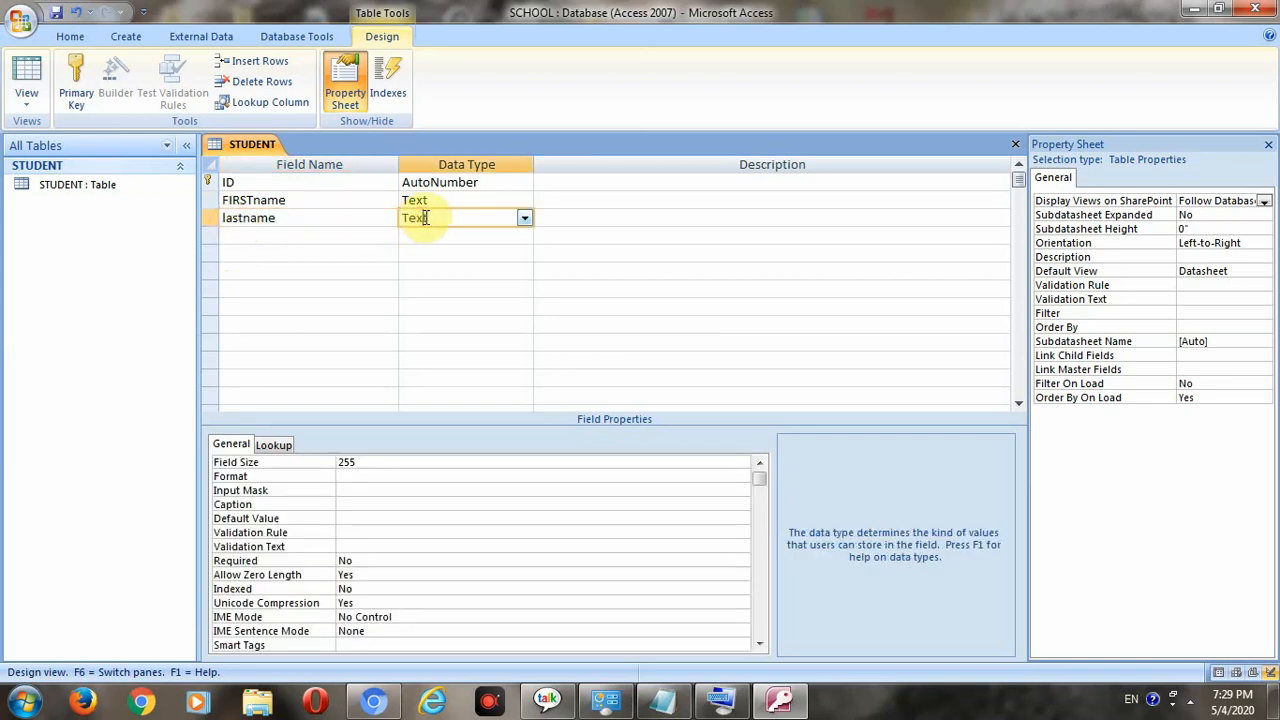
left_click(524, 218)
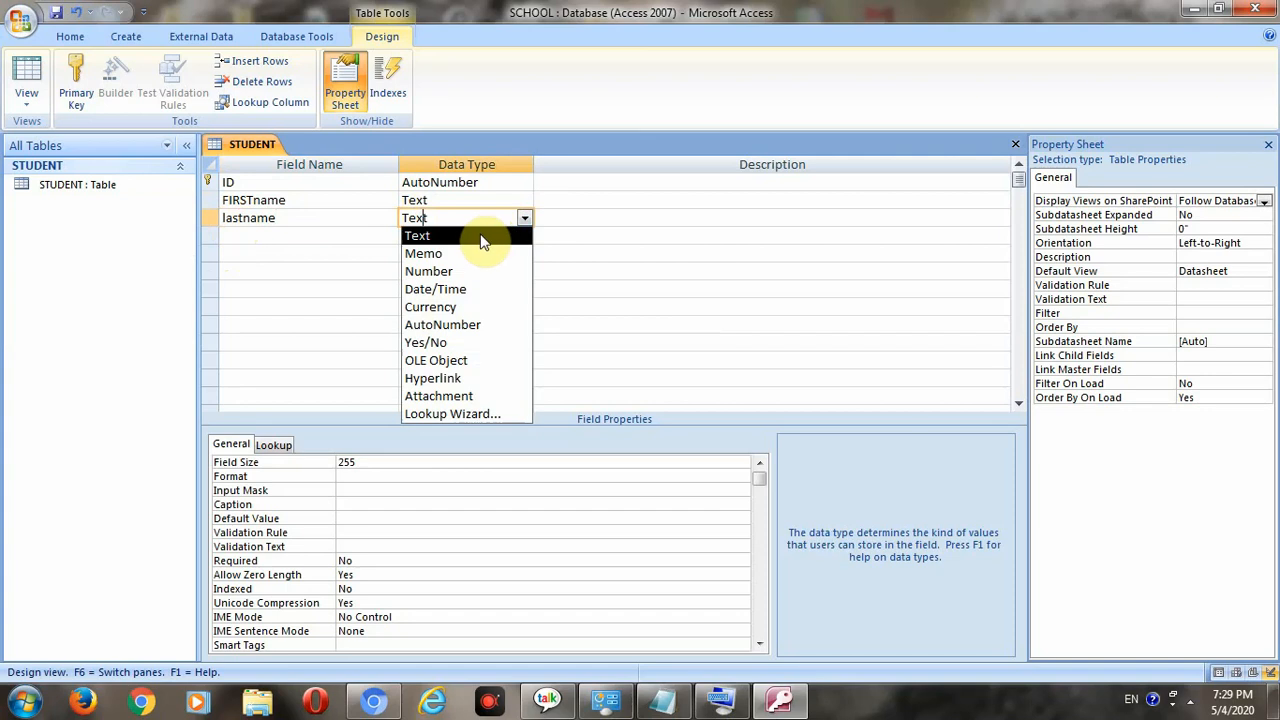
left_click(484, 236)
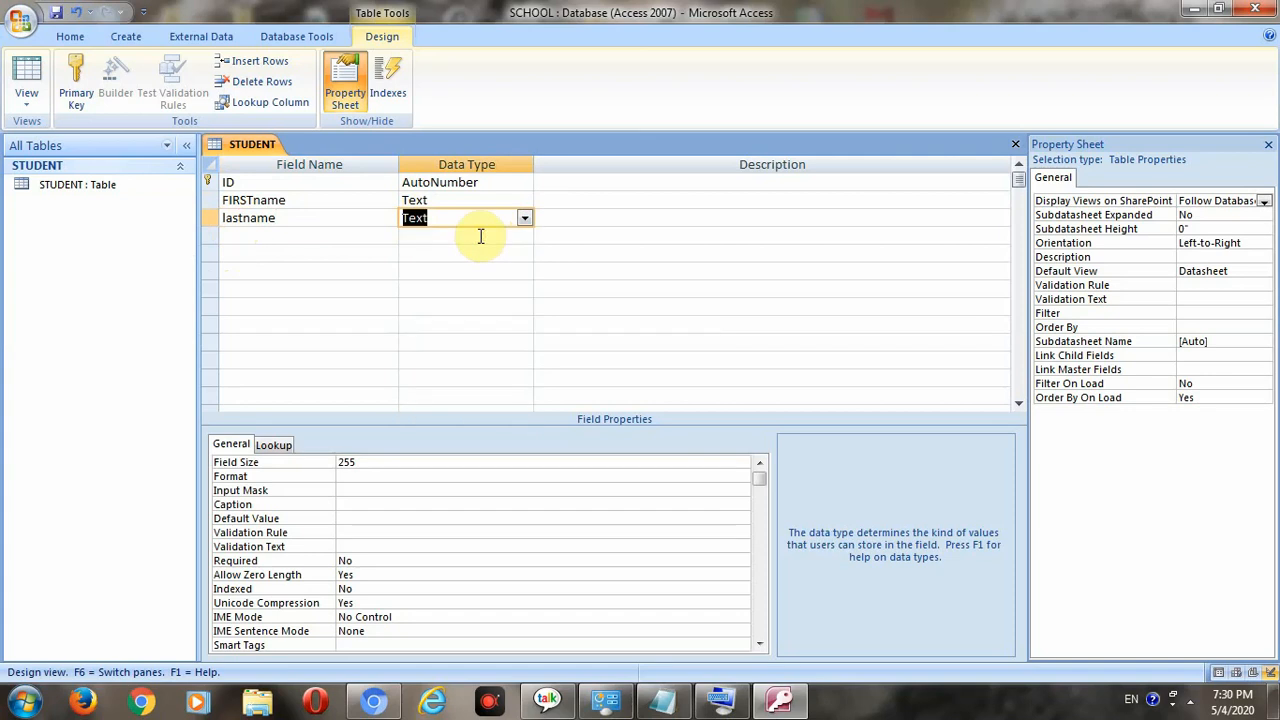
- Add a field named age below lastname with the Number data type
left_click(240, 242)
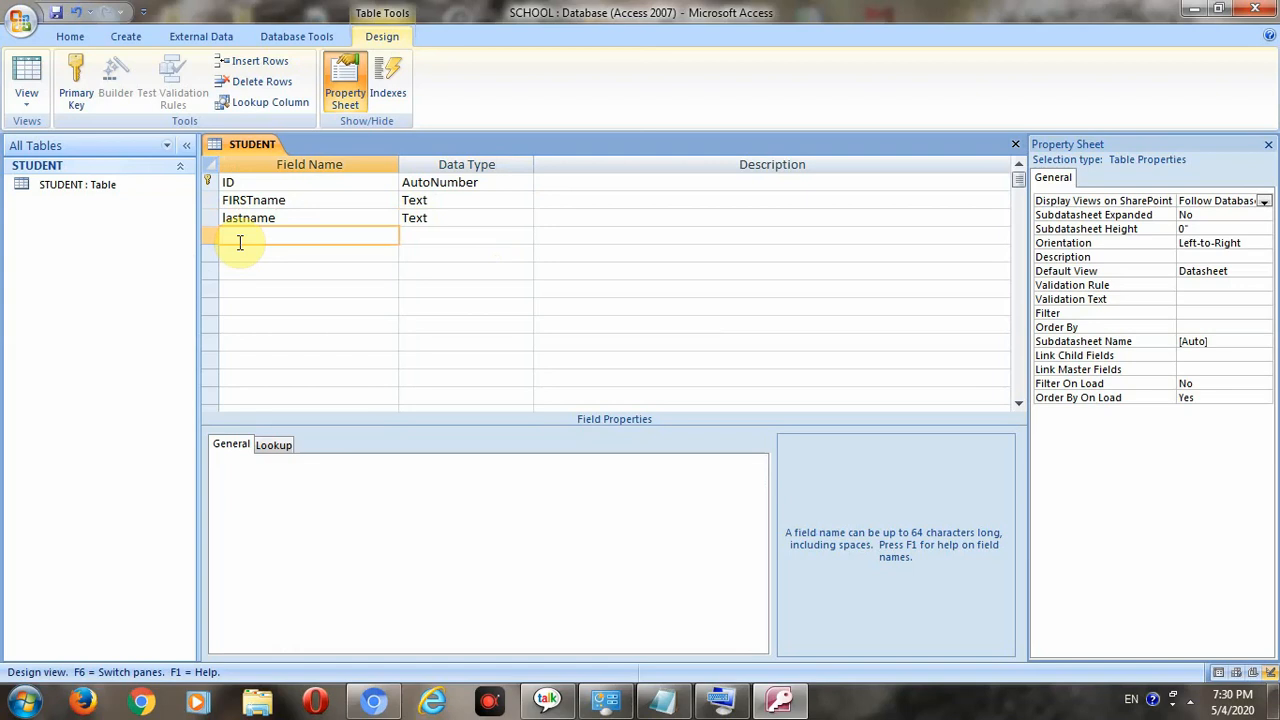
type("age")
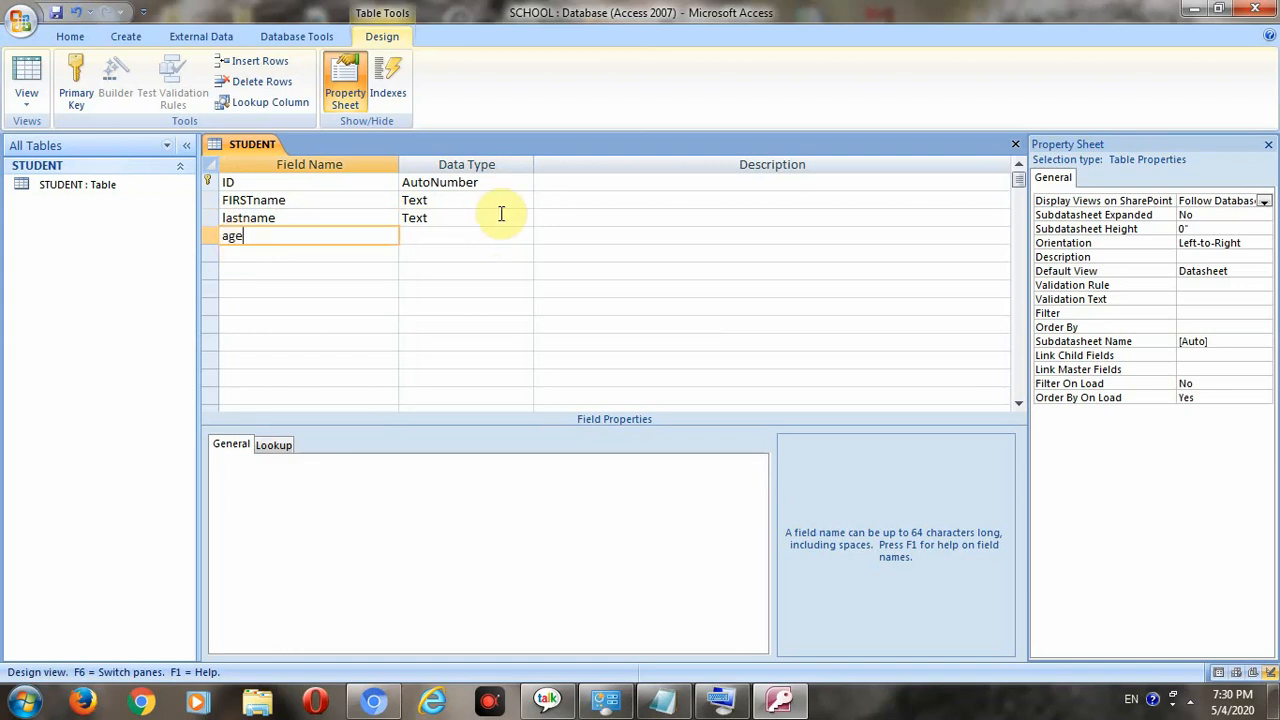
left_click(477, 233)
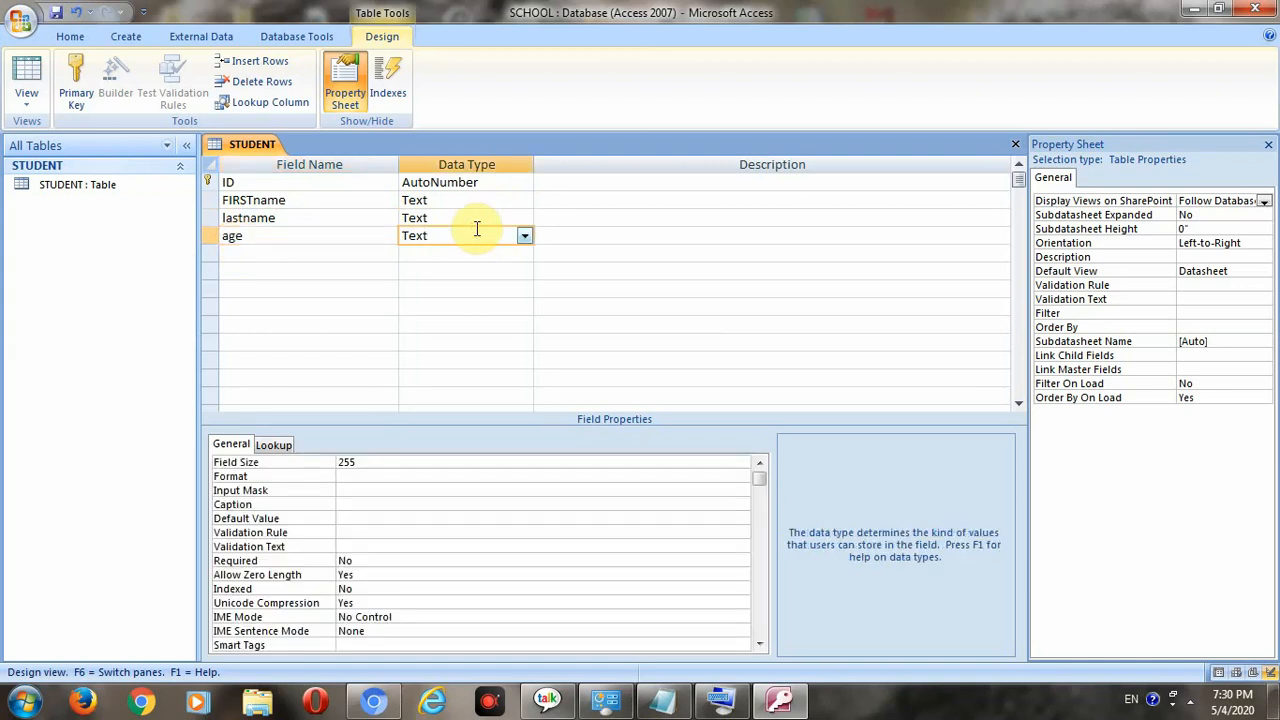
left_click(519, 234)
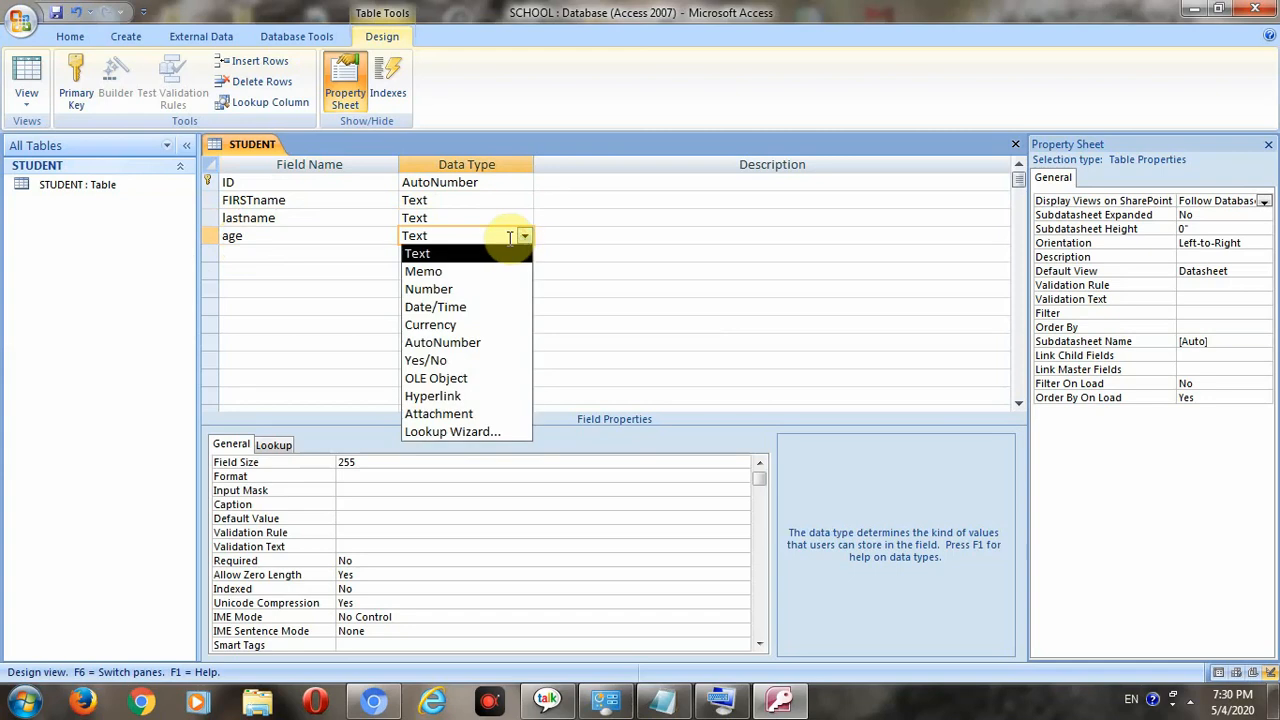
left_click(441, 289)
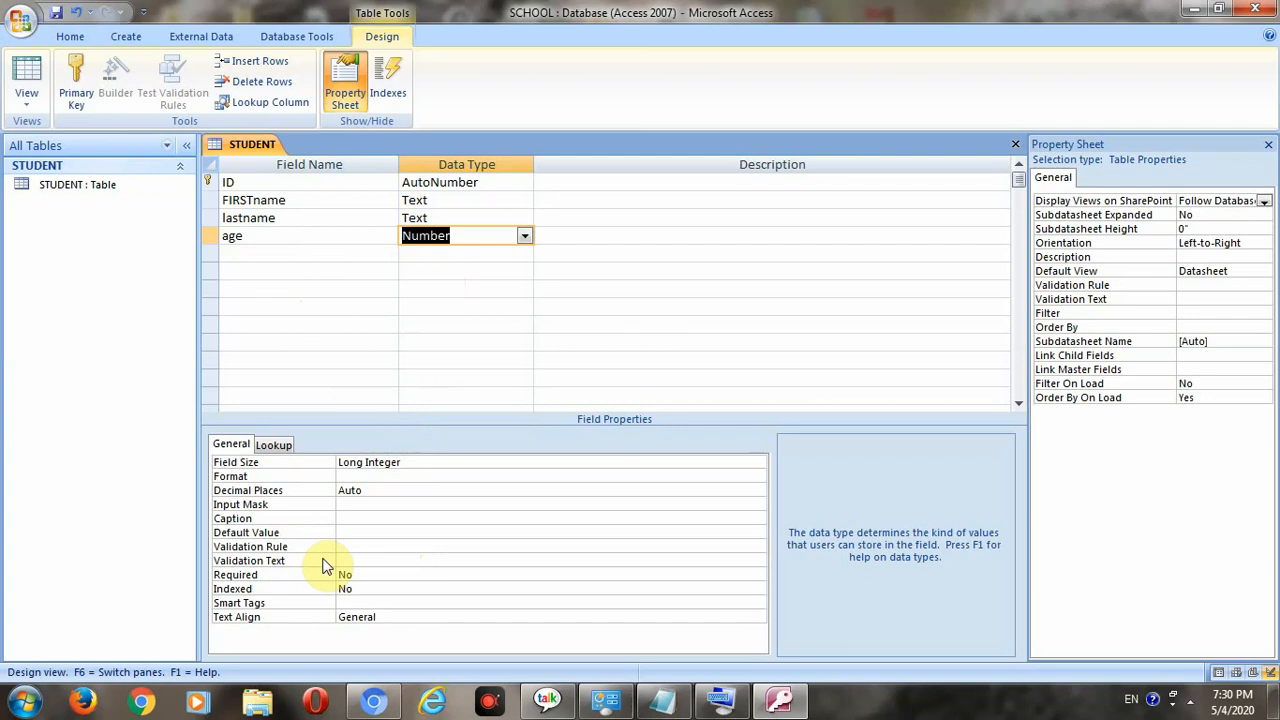
- Give the age field a default value of 0 and build the validation rule <20 in the Expression Builder
left_click(359, 535)
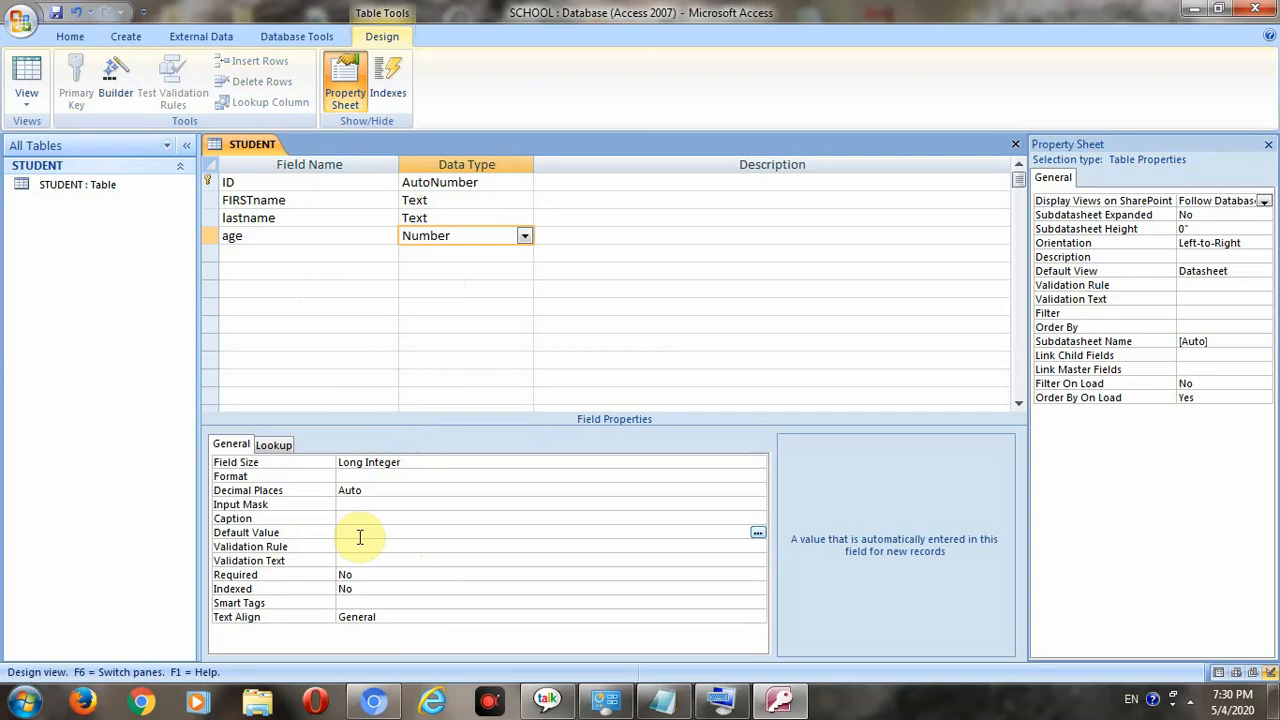
type("0")
left_click(355, 546)
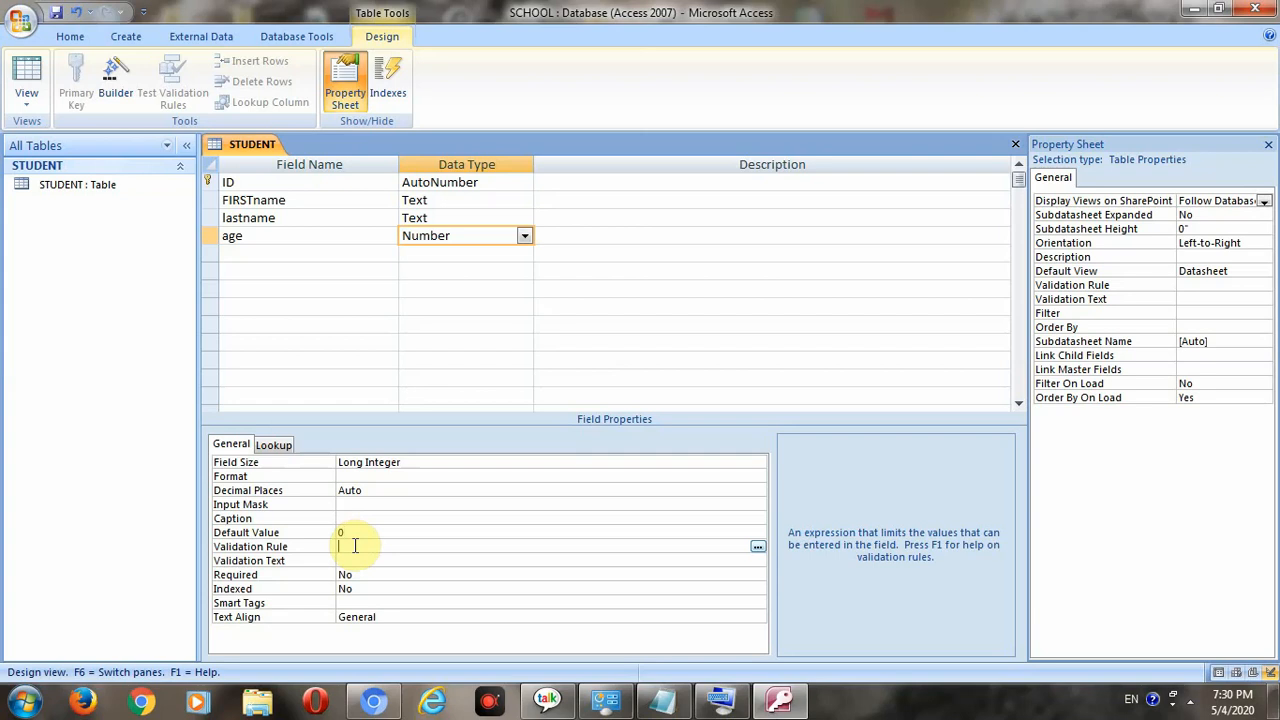
left_click(759, 546)
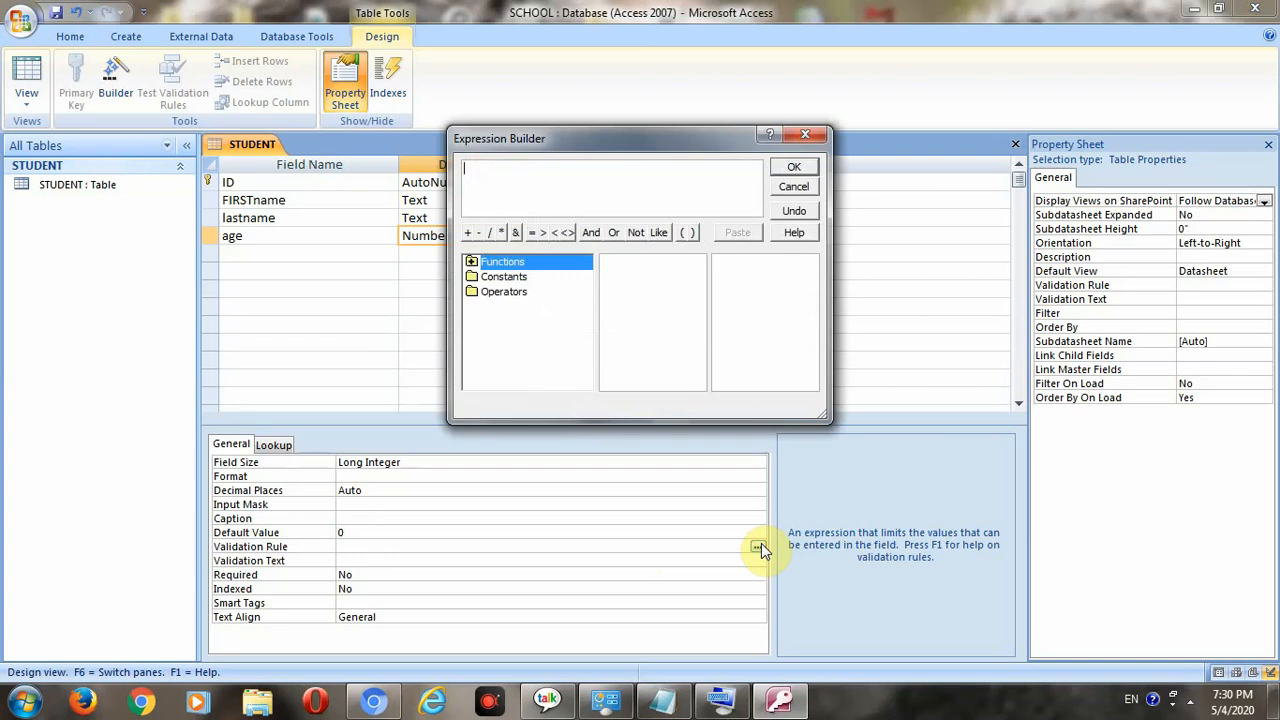
left_click(557, 233)
type("20")
left_click(792, 172)
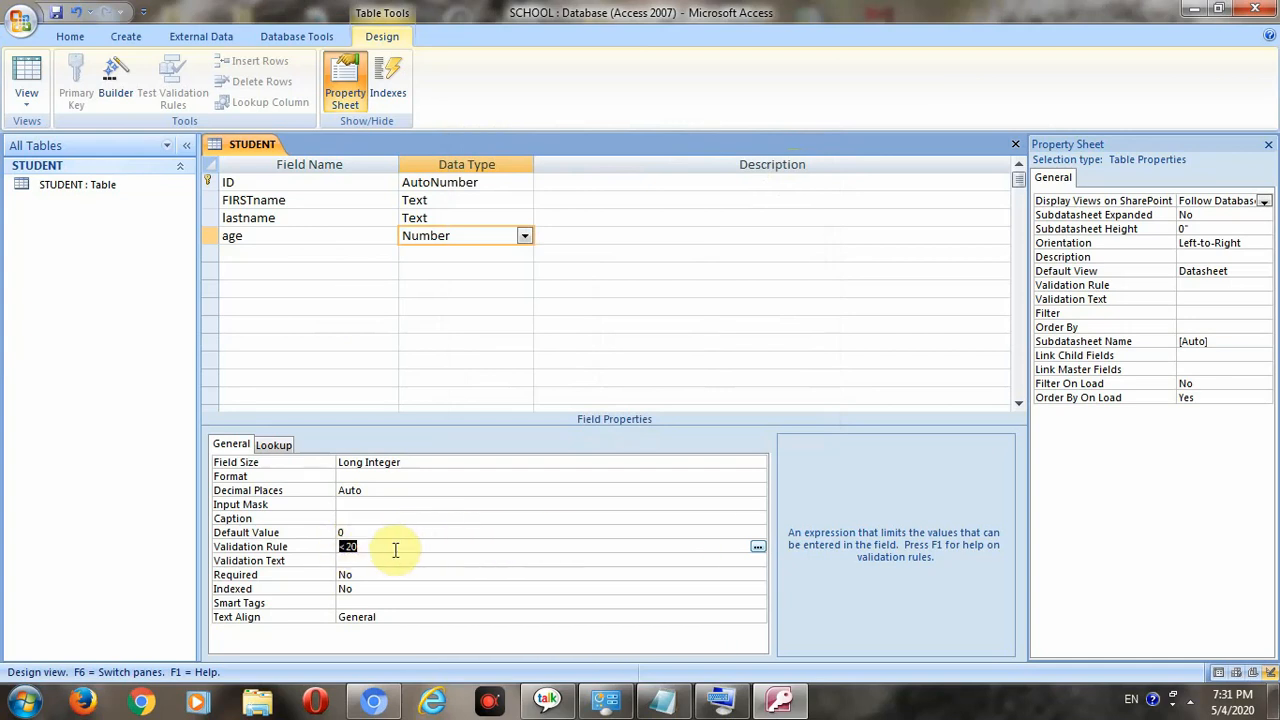
- Add a field named address below age with the Memo data type
left_click(241, 257)
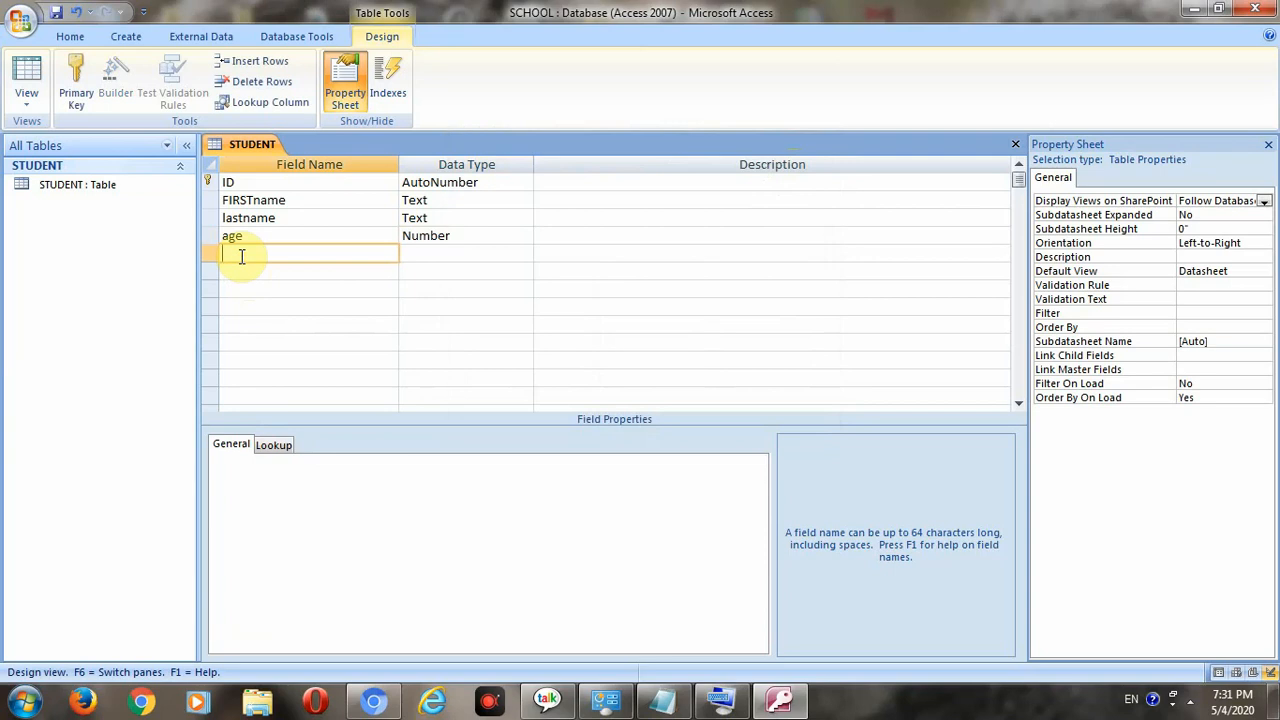
type("address")
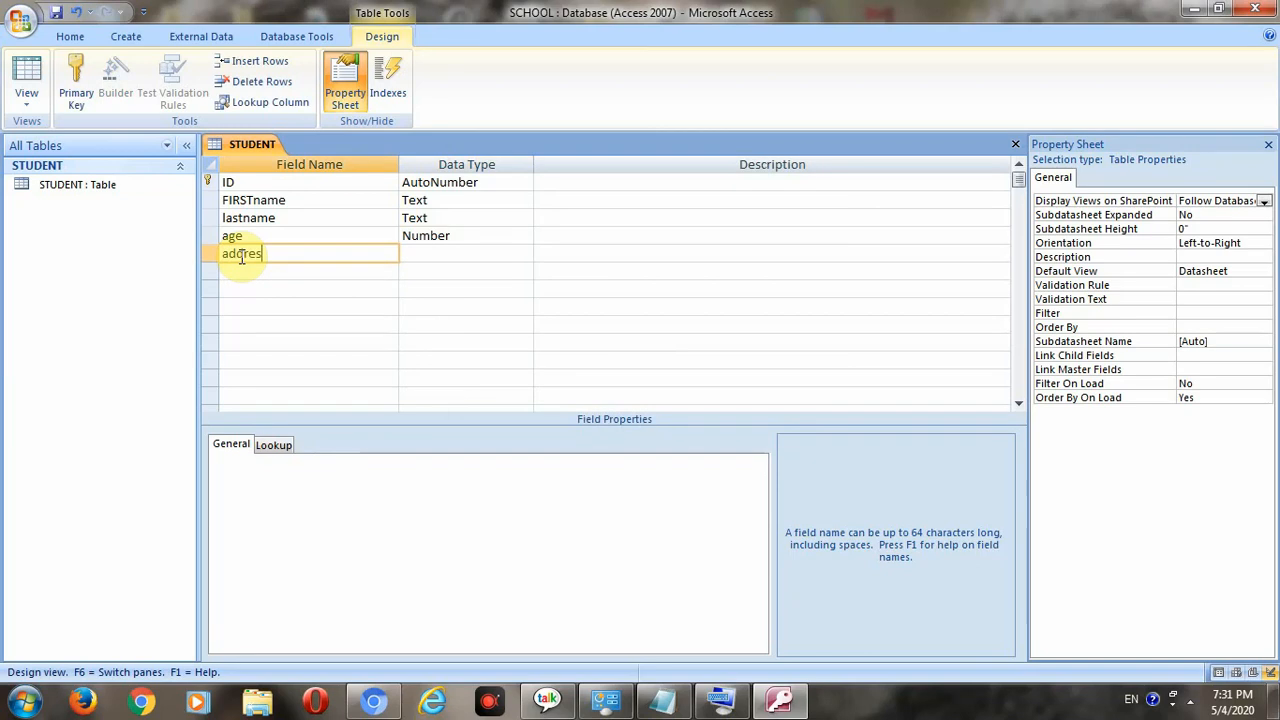
left_click(495, 256)
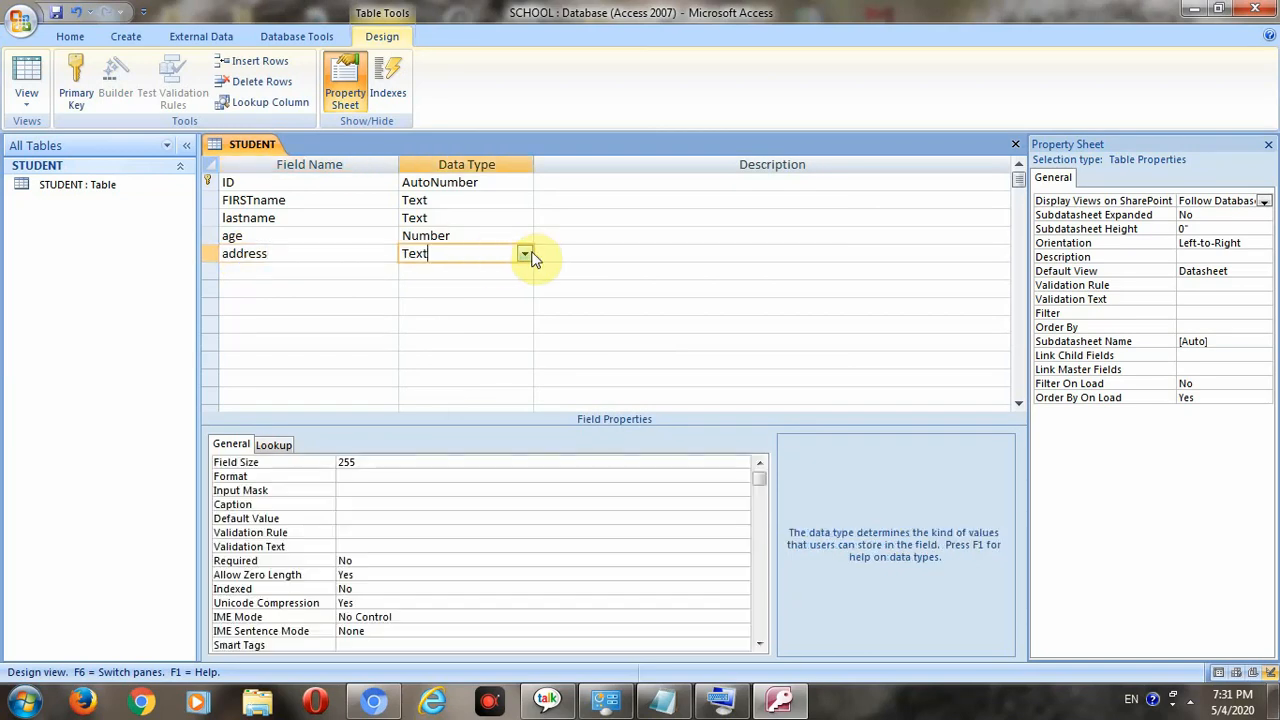
left_click(525, 255)
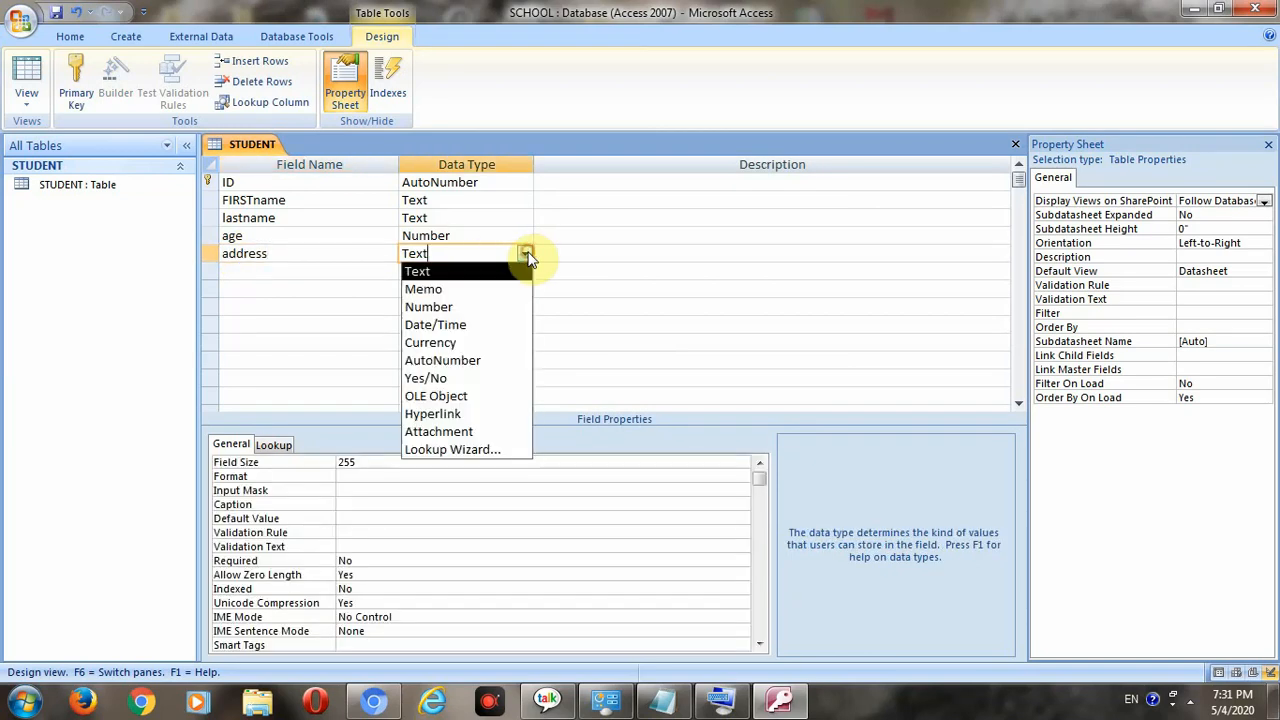
left_click(461, 290)
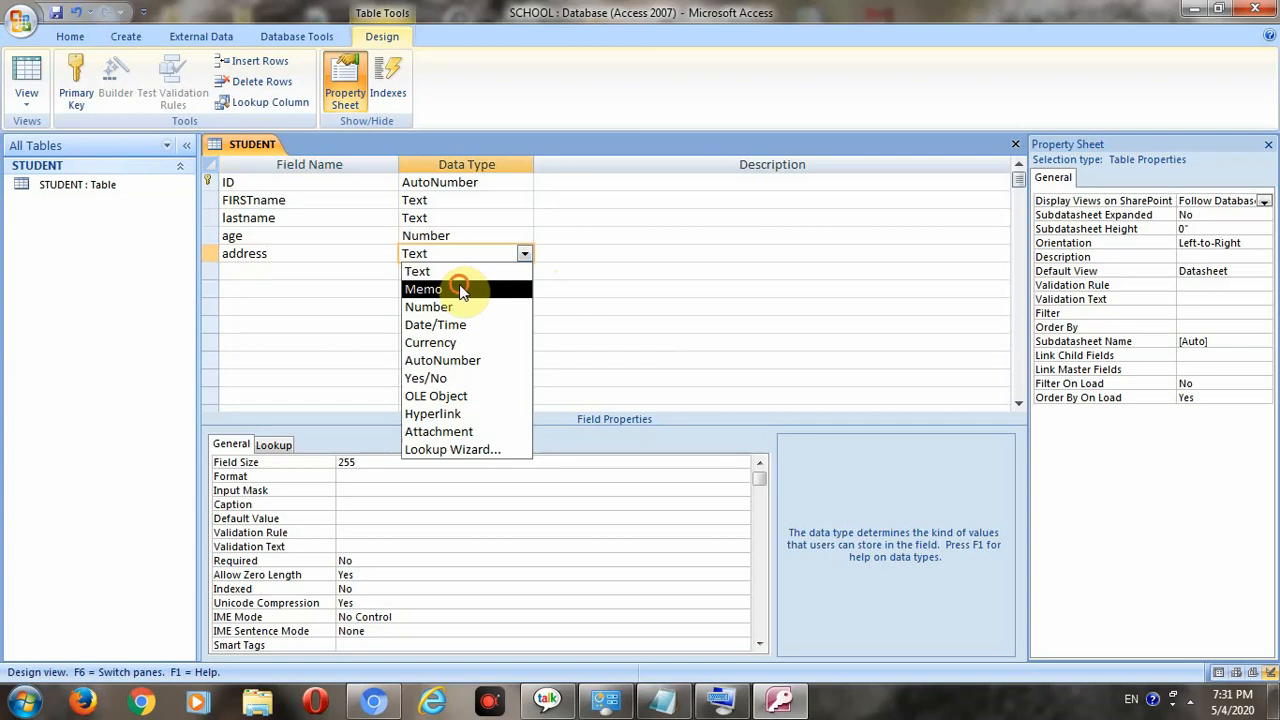
- Add a field named city below address with the Text data type
left_click(251, 272)
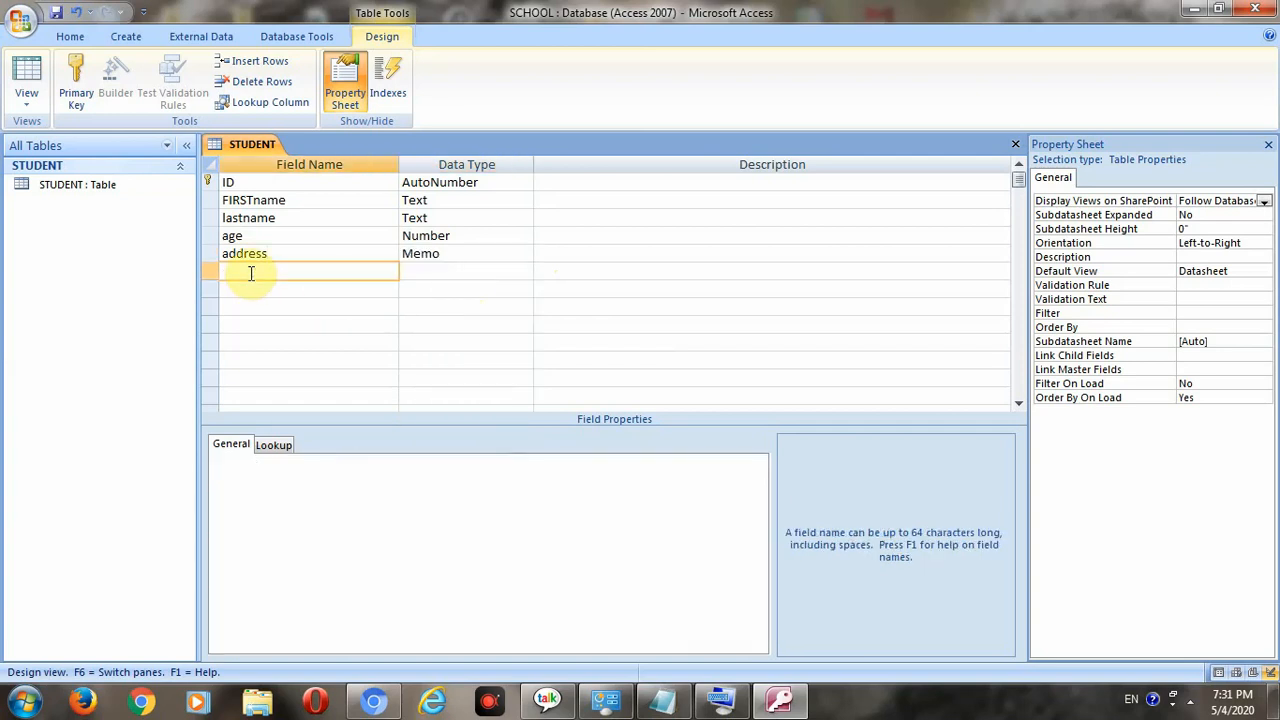
type("city")
left_click(408, 271)
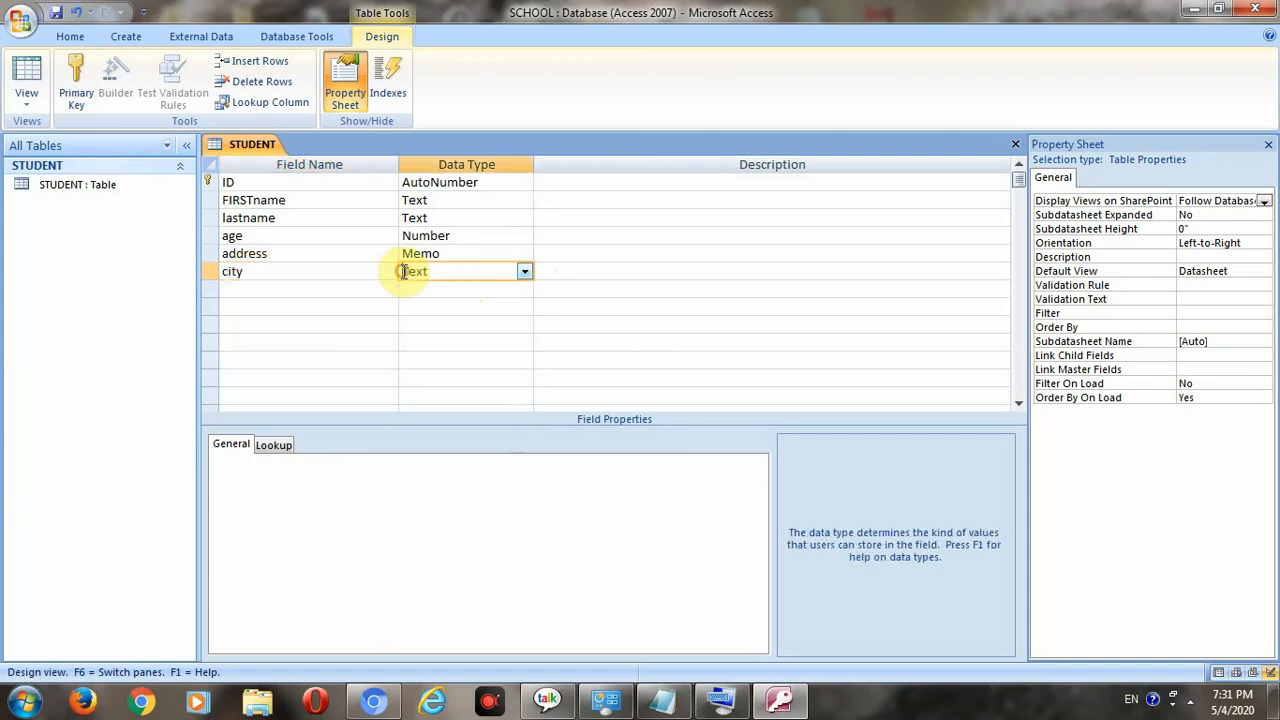
left_click(524, 271)
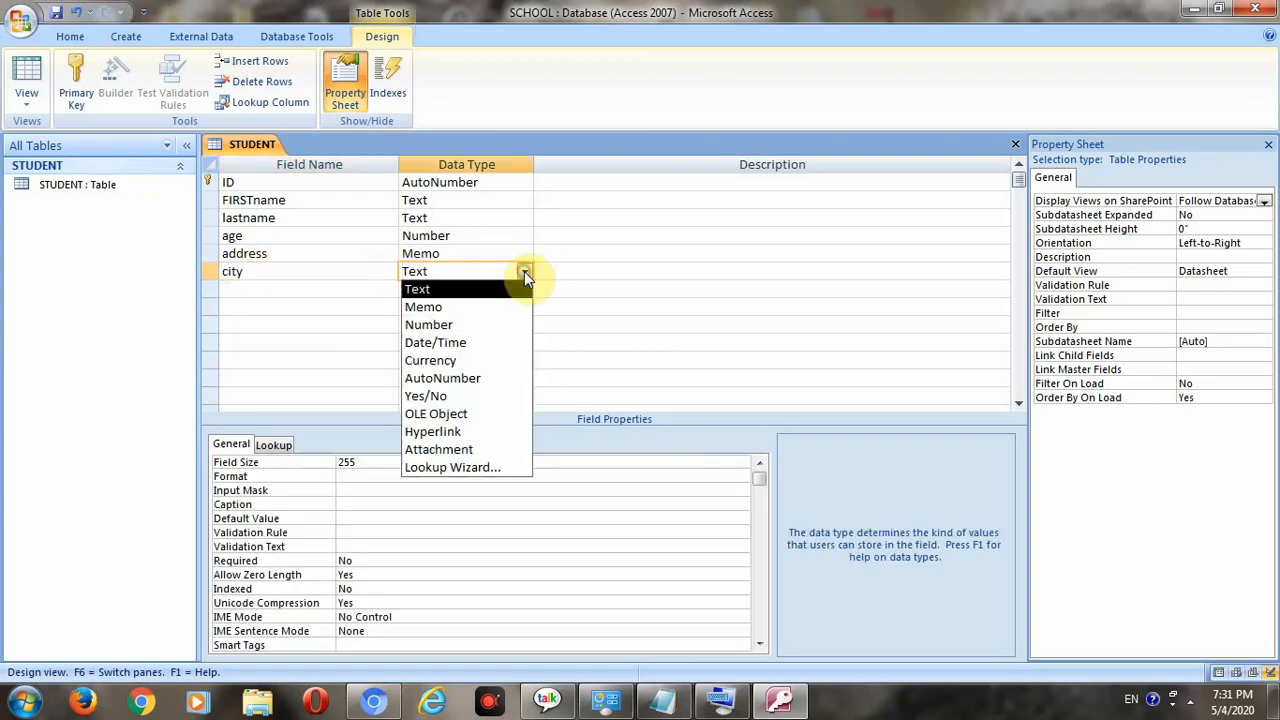
left_click(450, 289)
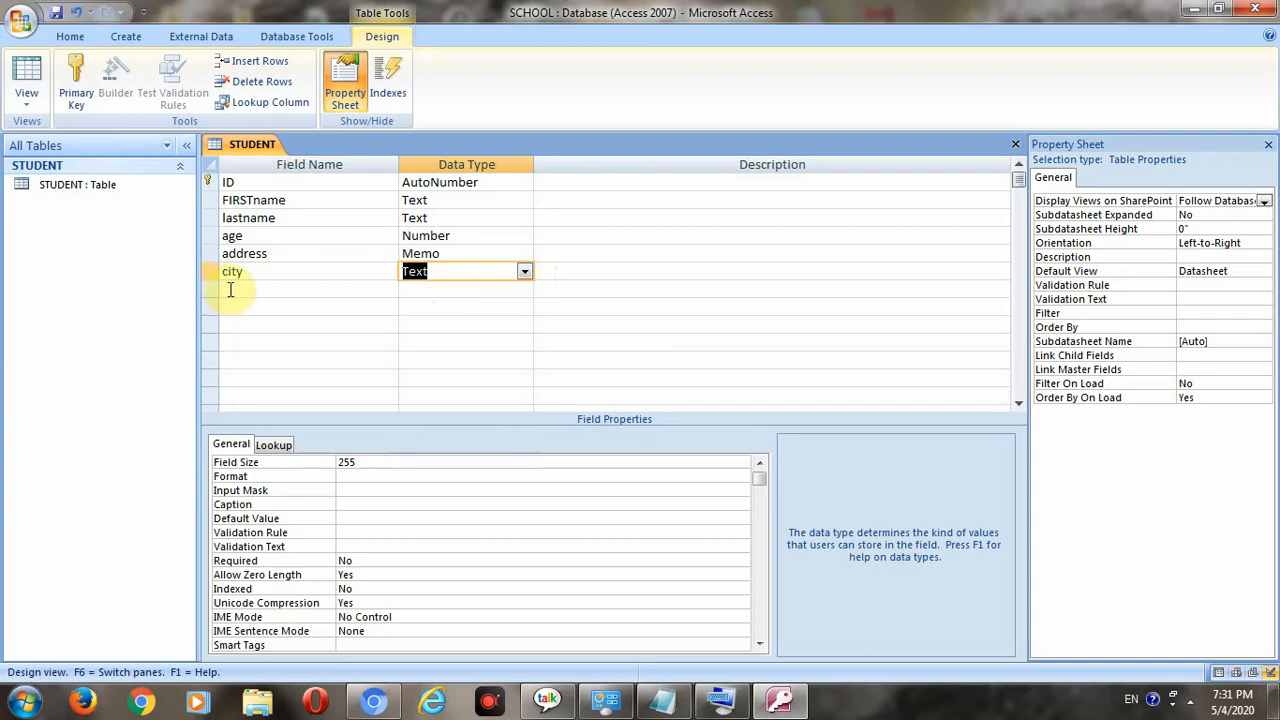
- Add a field named email below city and choose Lookup Wizard as its data type
left_click(229, 289)
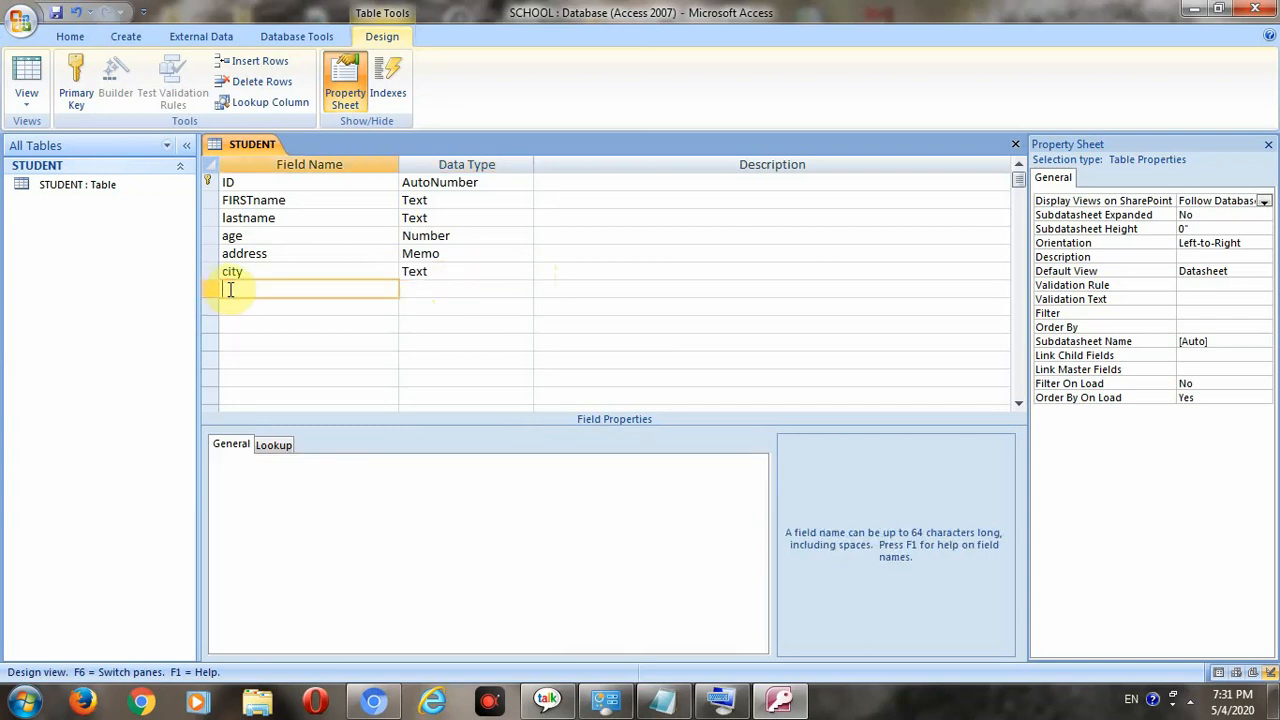
type("email")
left_click(464, 289)
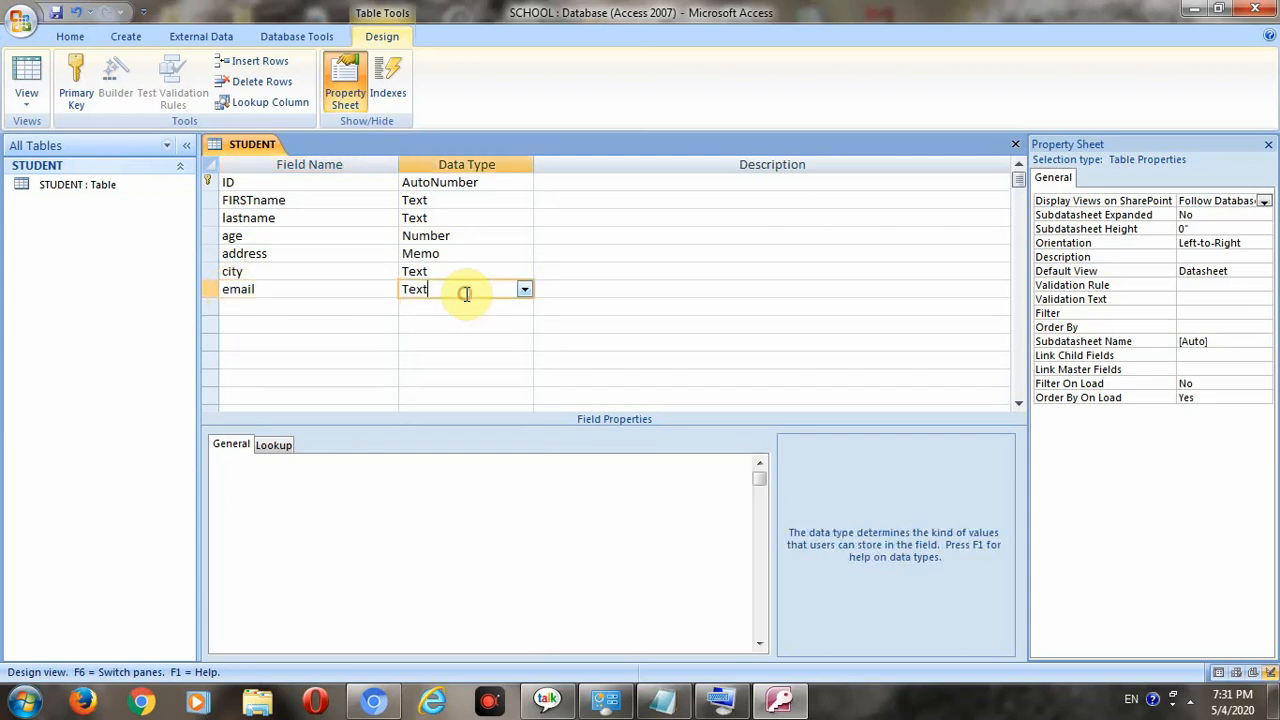
left_click(523, 289)
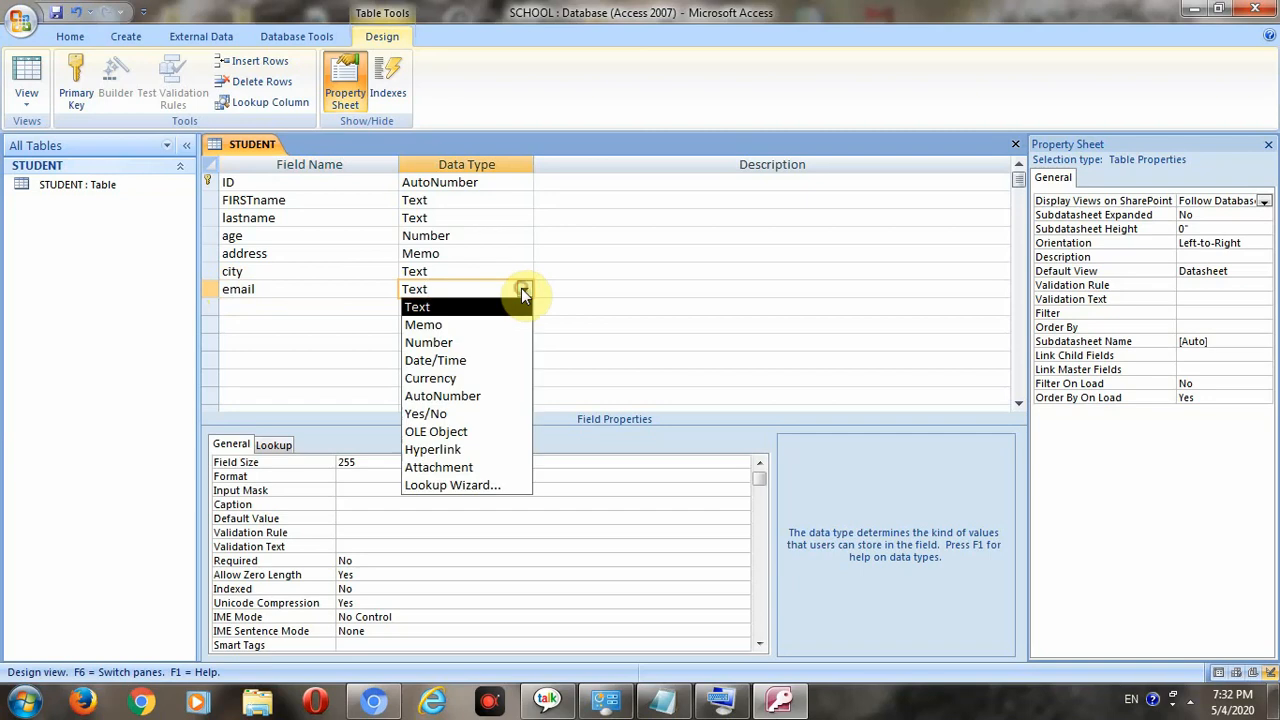
left_click(465, 485)
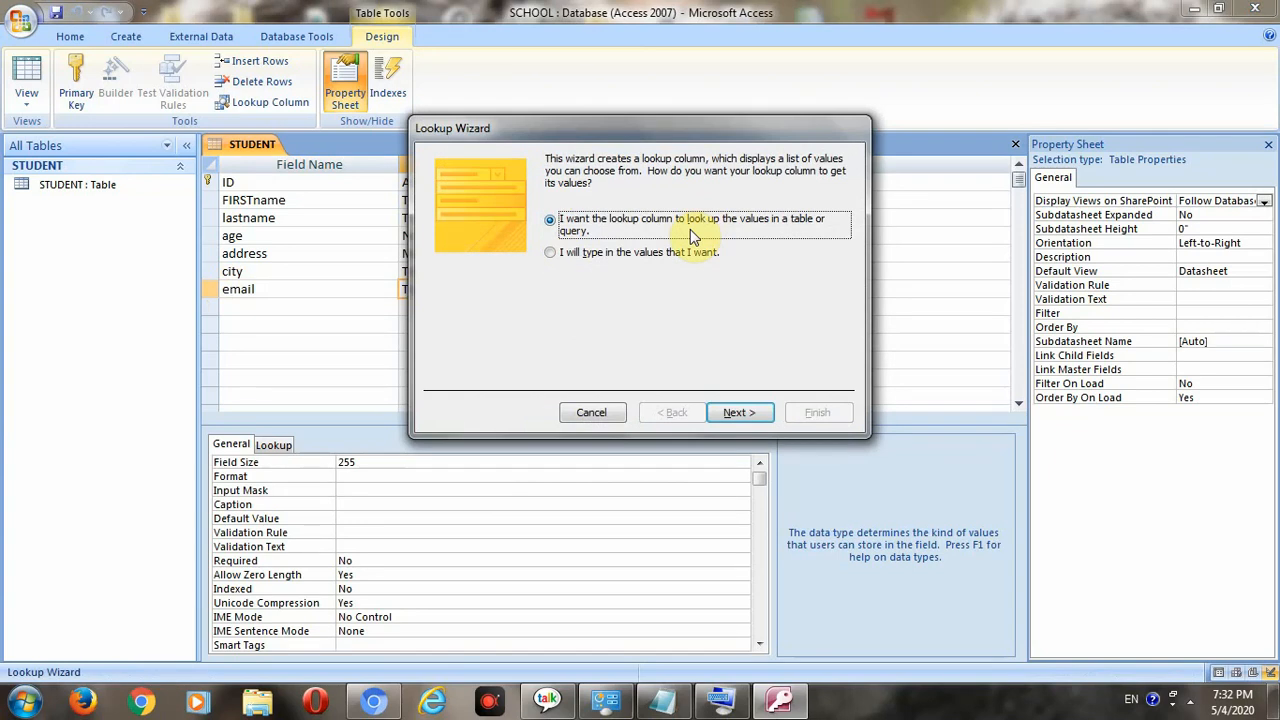
- Complete the Lookup Wizard for email with a self-typed, one-column list holding yes and no, keeping the label email
left_click(552, 254)
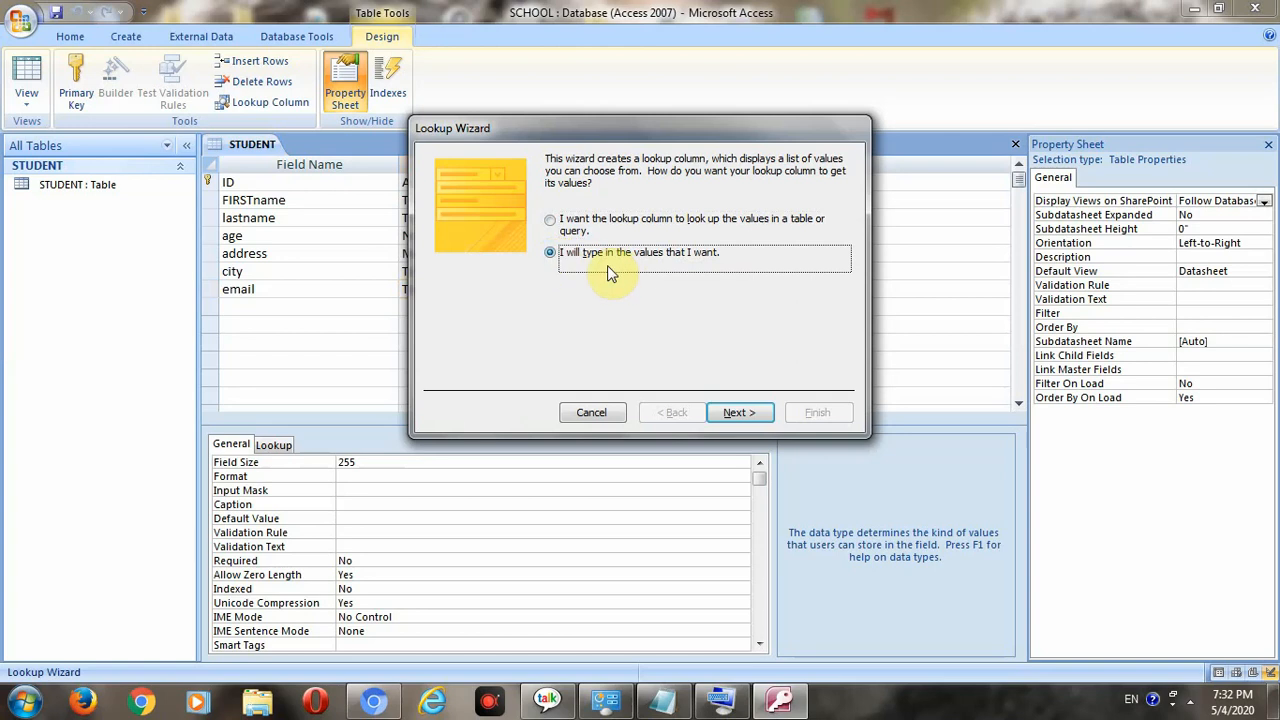
left_click(740, 413)
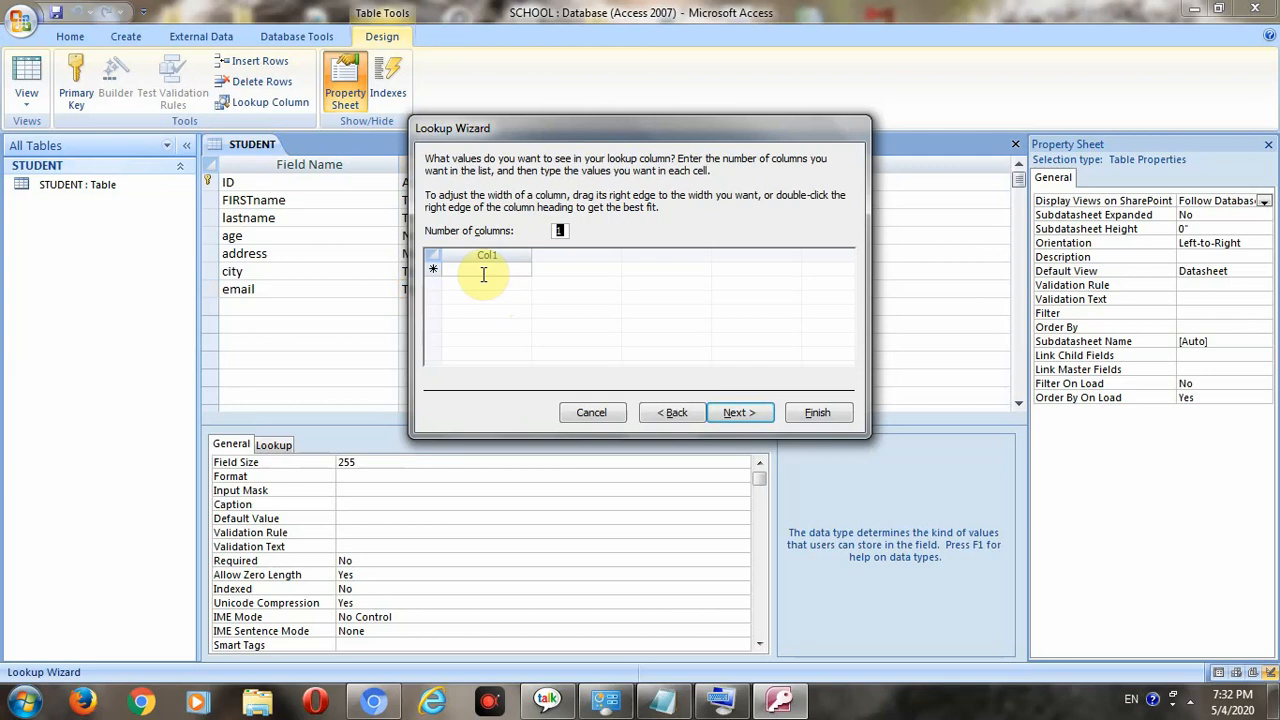
left_click(483, 270)
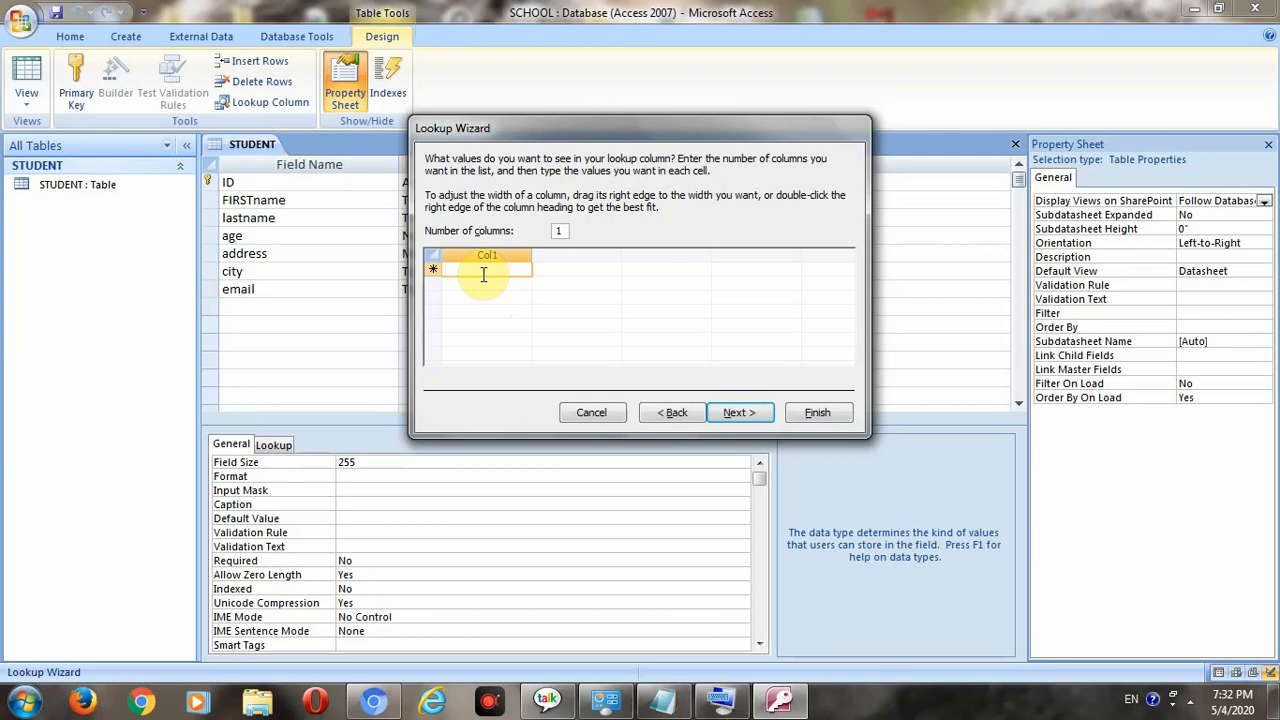
type("yes")
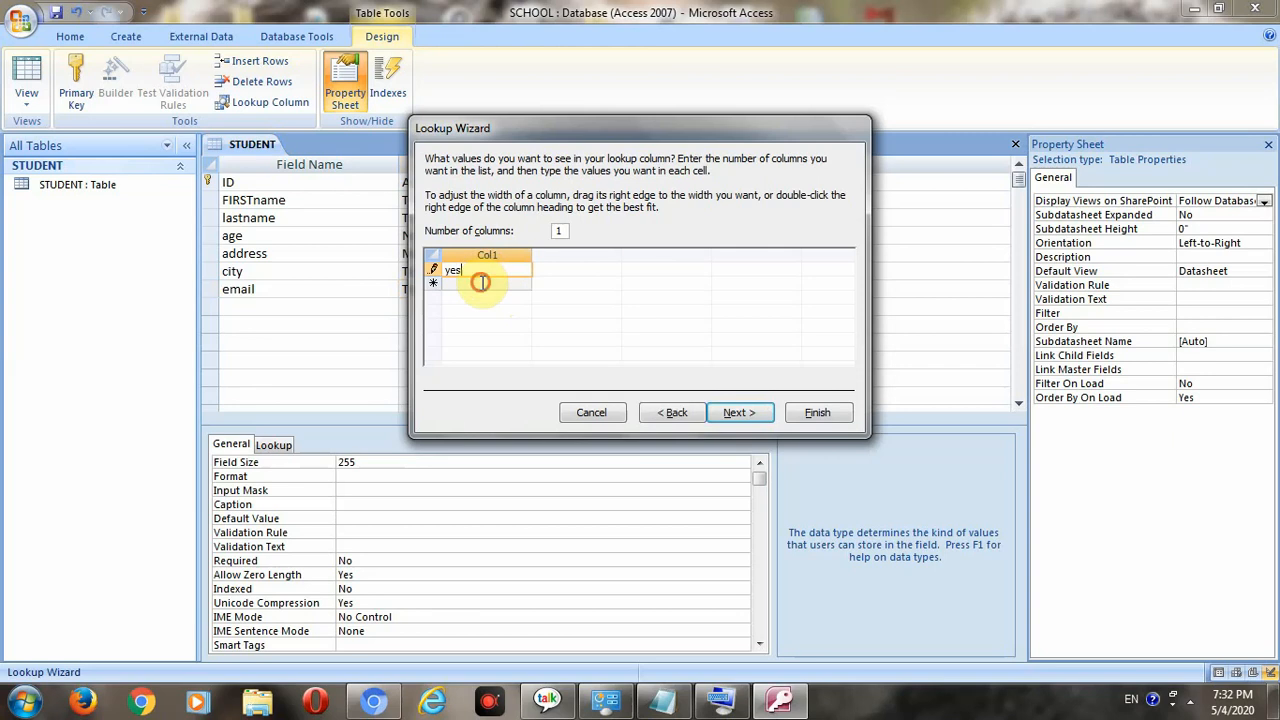
left_click(482, 283)
type("no")
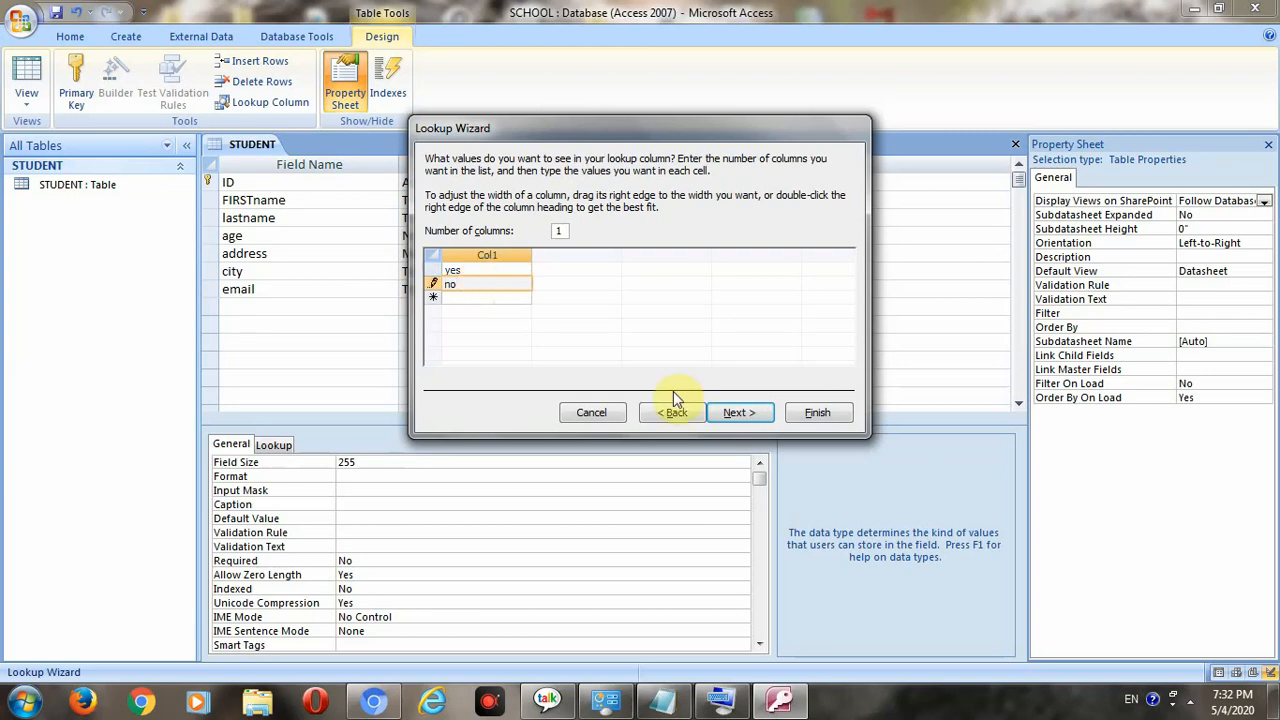
left_click(740, 413)
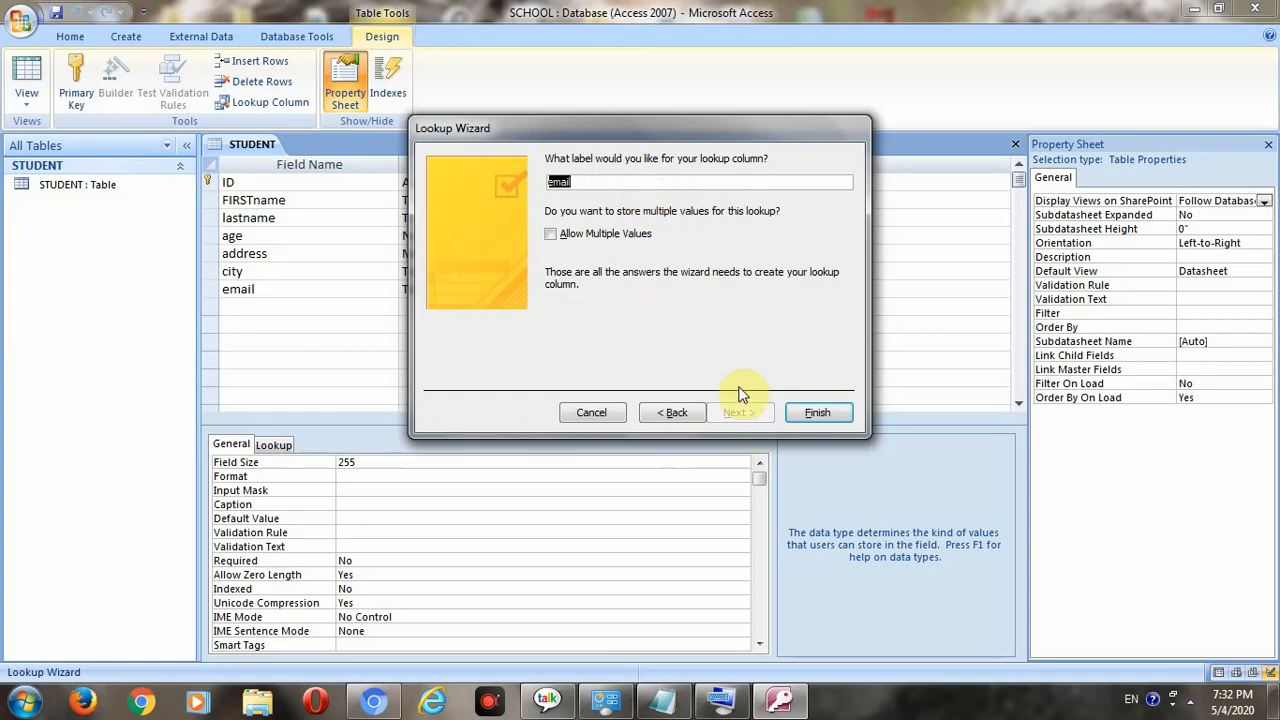
left_click(828, 413)
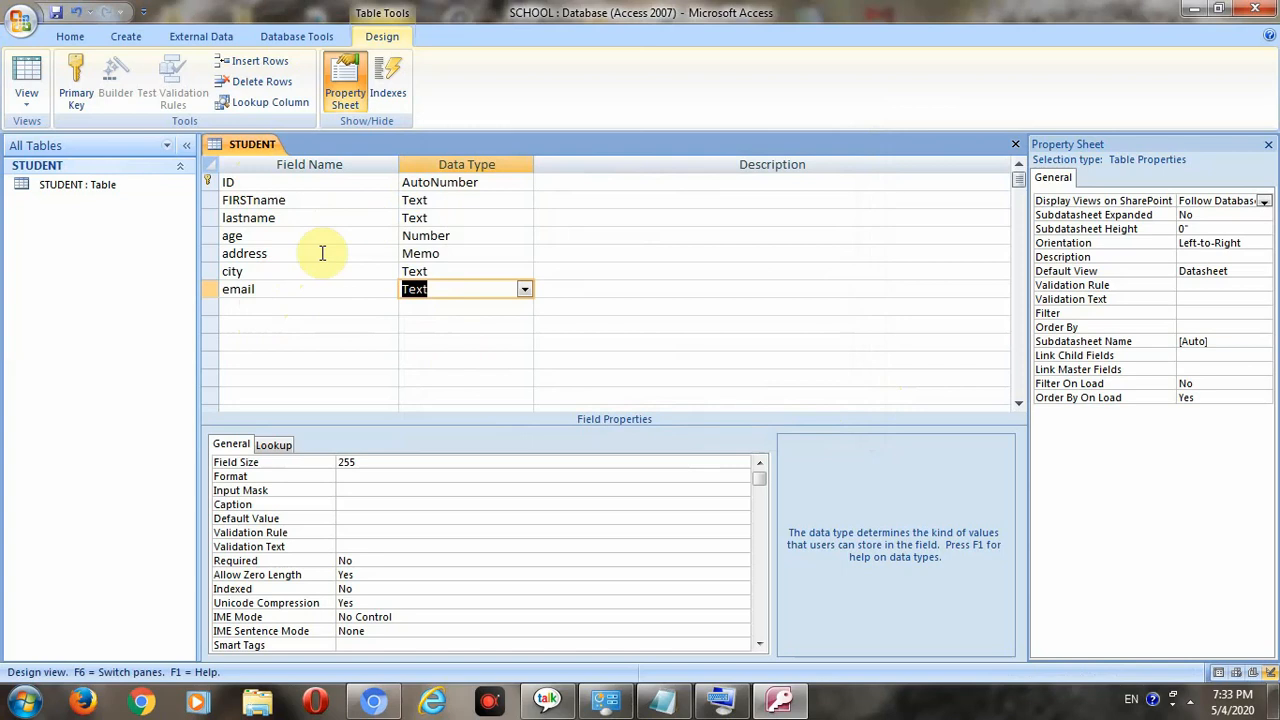
- Add a field named DOB below email with the Date/Time data type
left_click(319, 326)
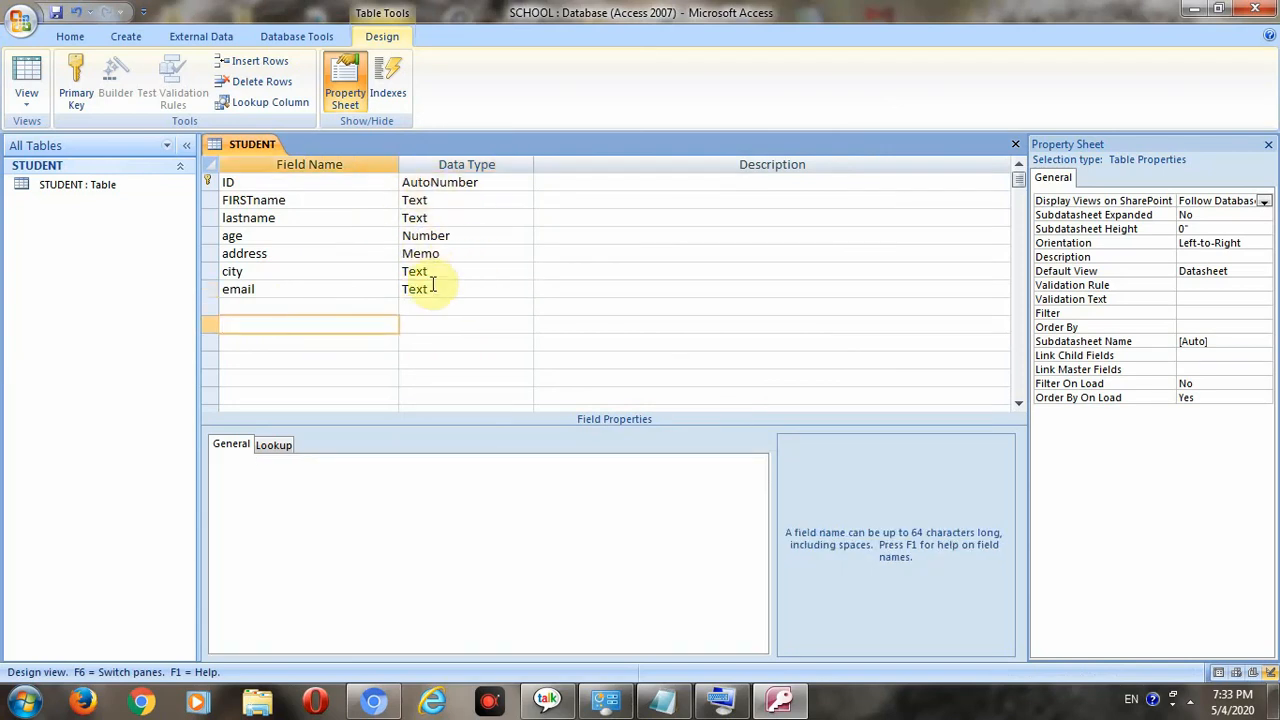
left_click(296, 308)
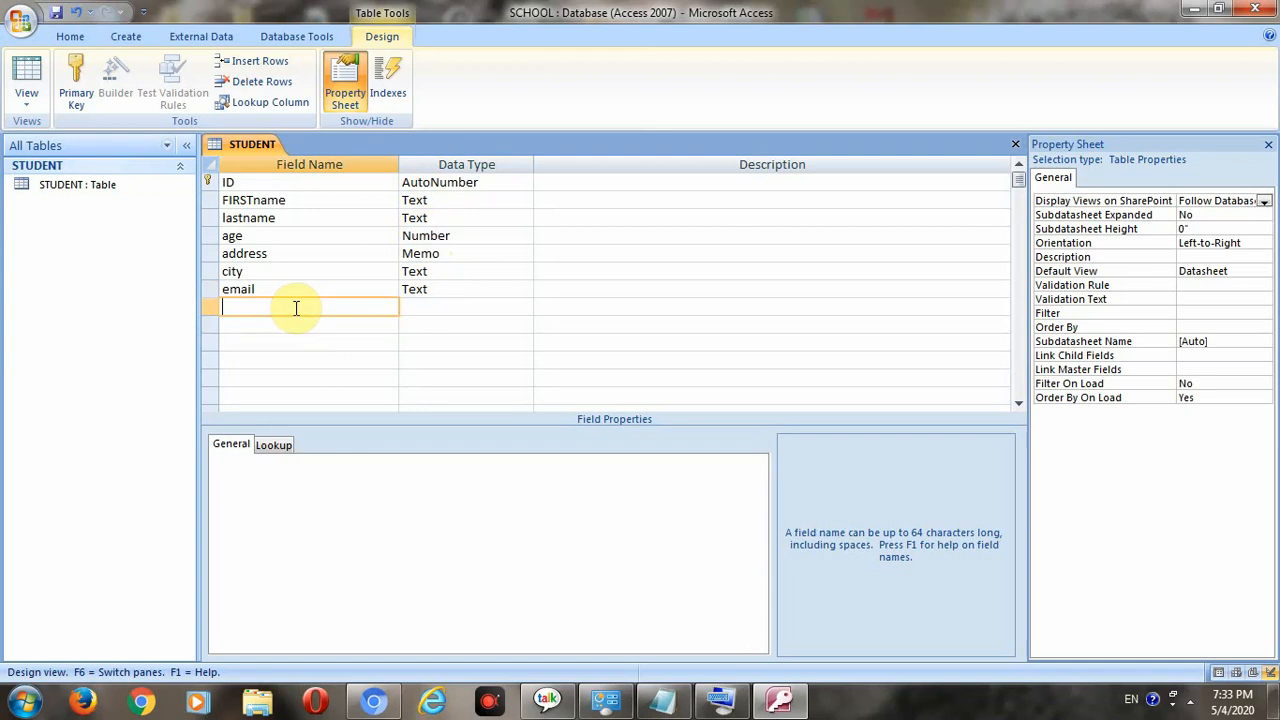
key("Caps_Lock")
type("DOB")
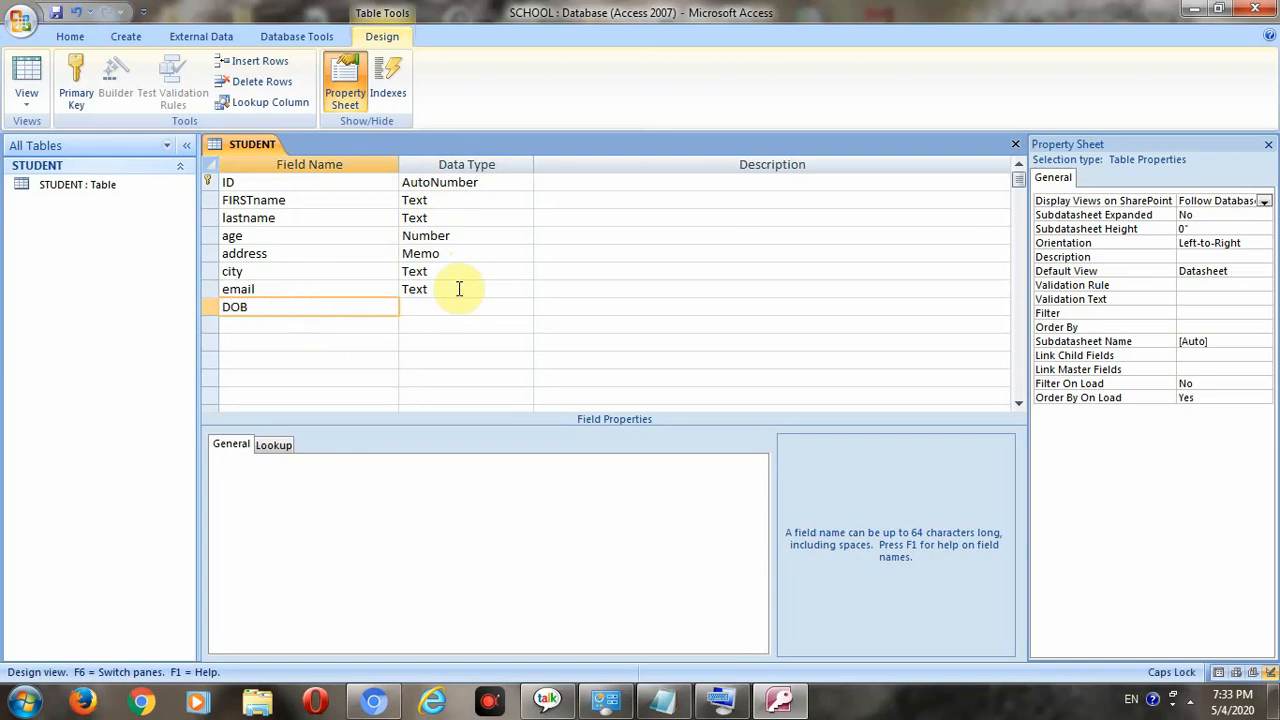
left_click(450, 307)
left_click(525, 307)
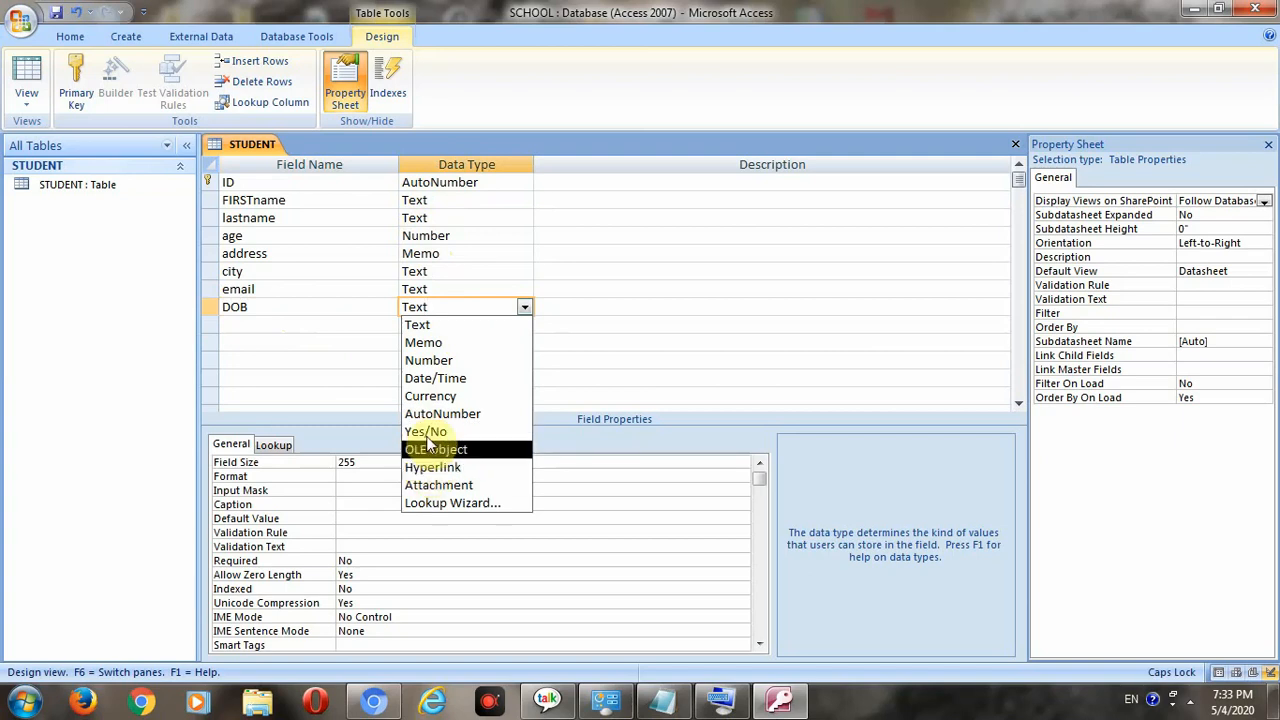
left_click(434, 378)
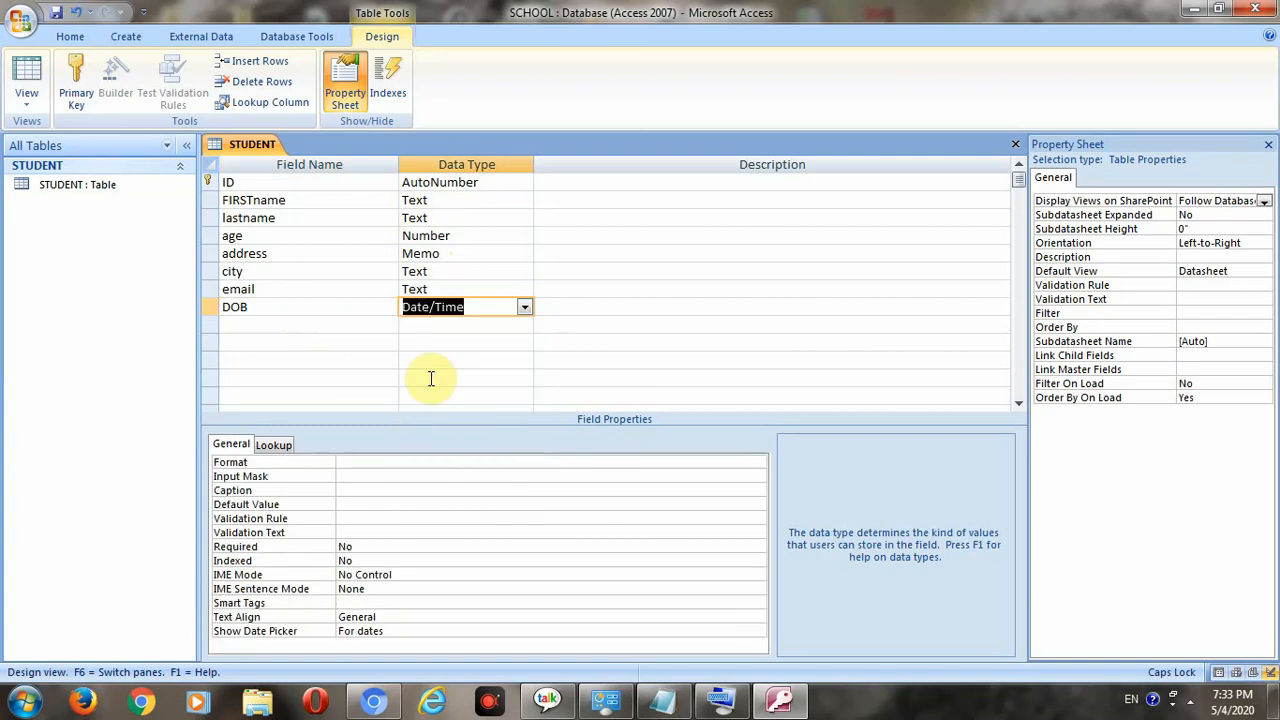
left_click(432, 342)
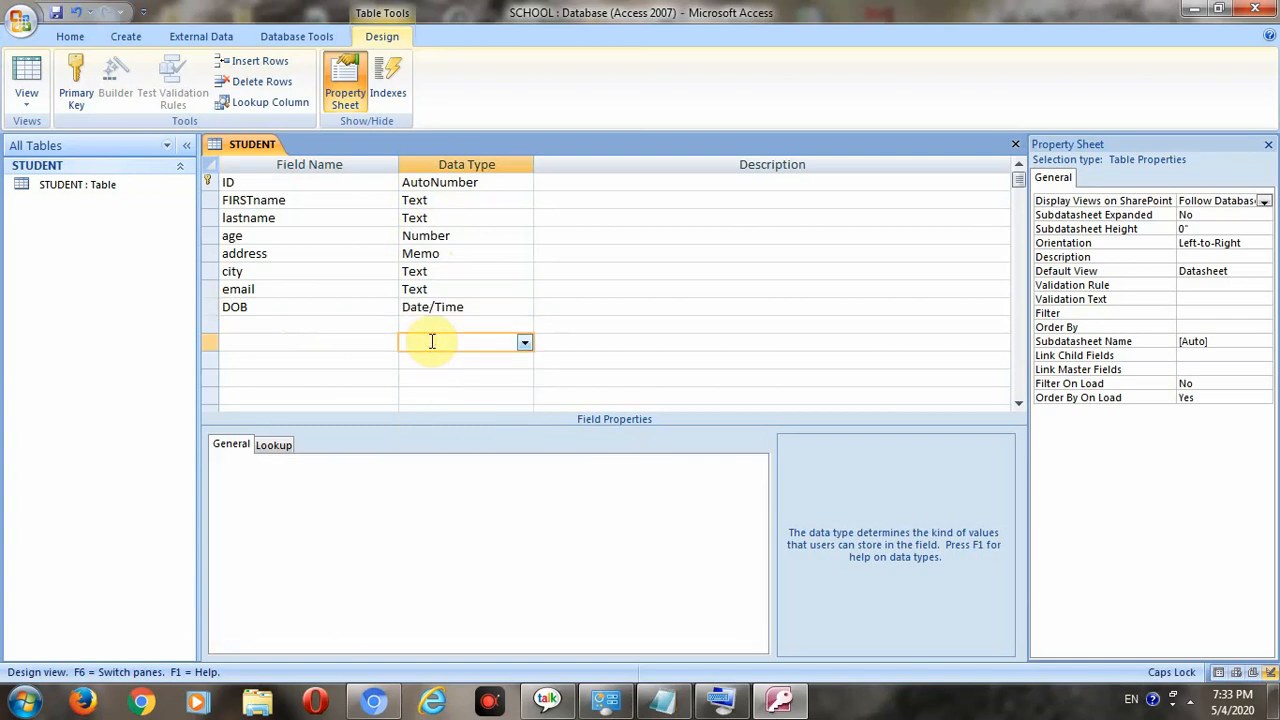
left_click(344, 325)
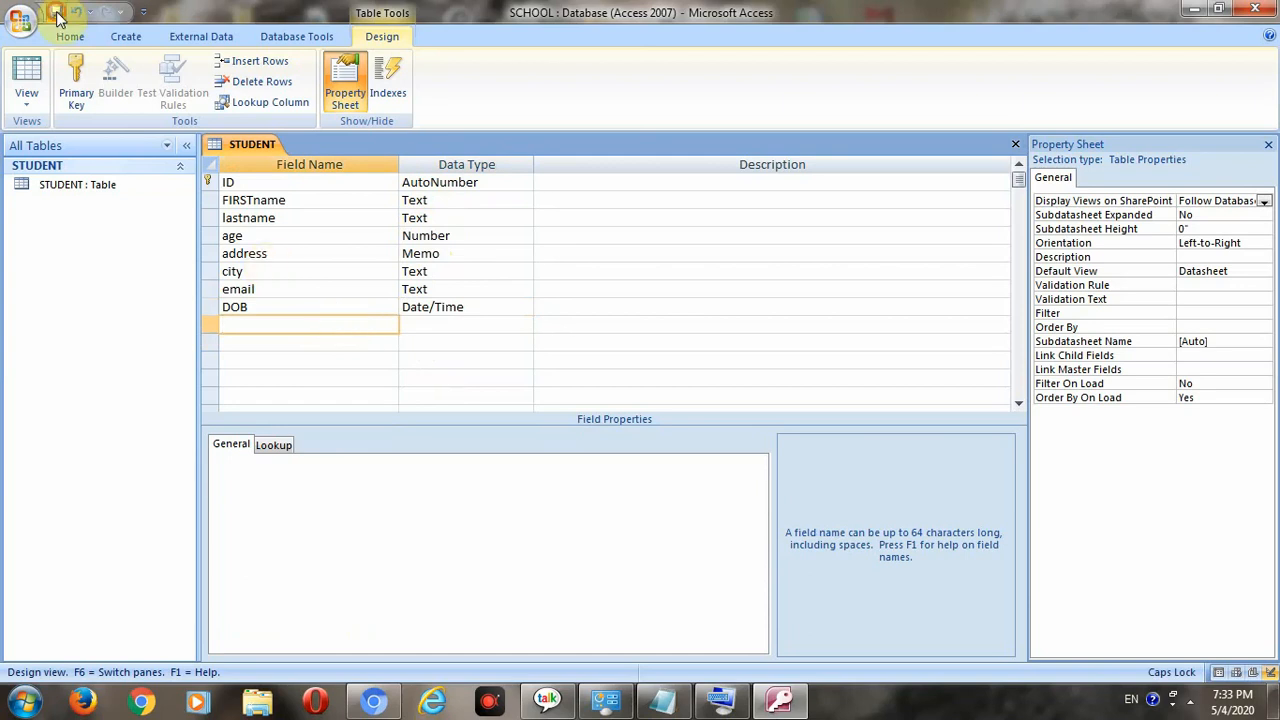
- Save the STUDENT table and switch it to Datasheet View
left_click(57, 17)
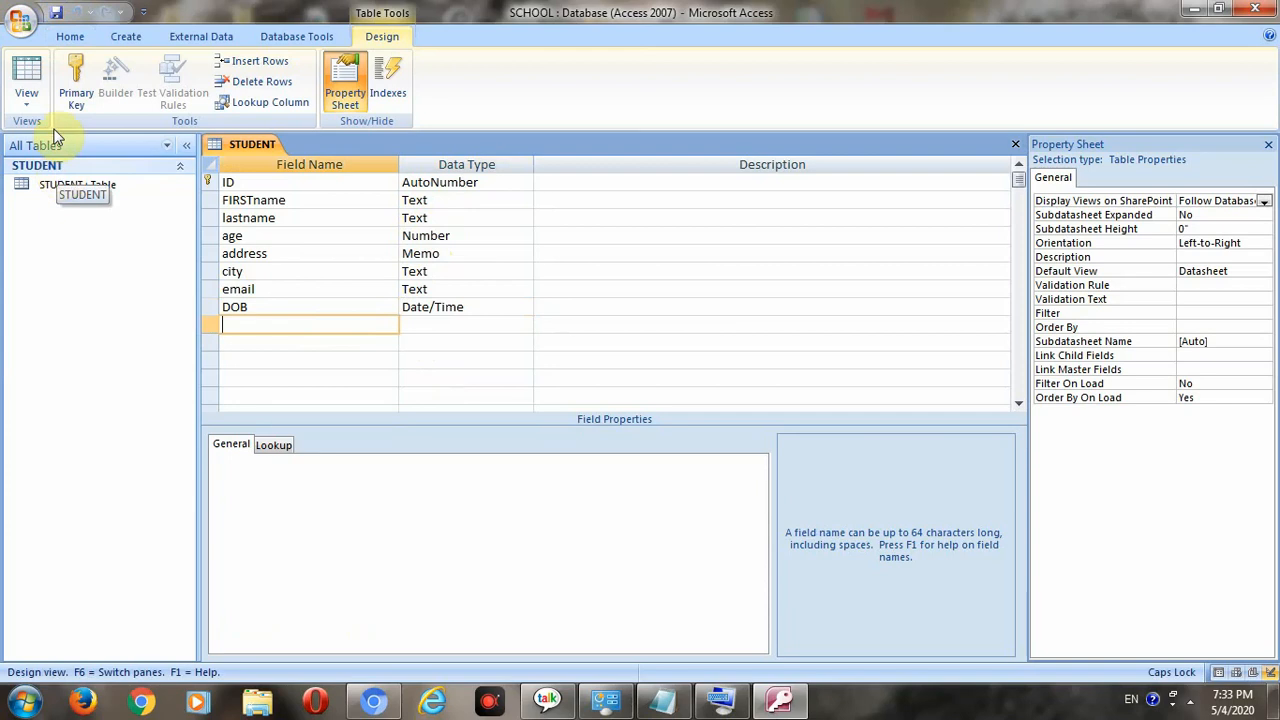
left_click(28, 112)
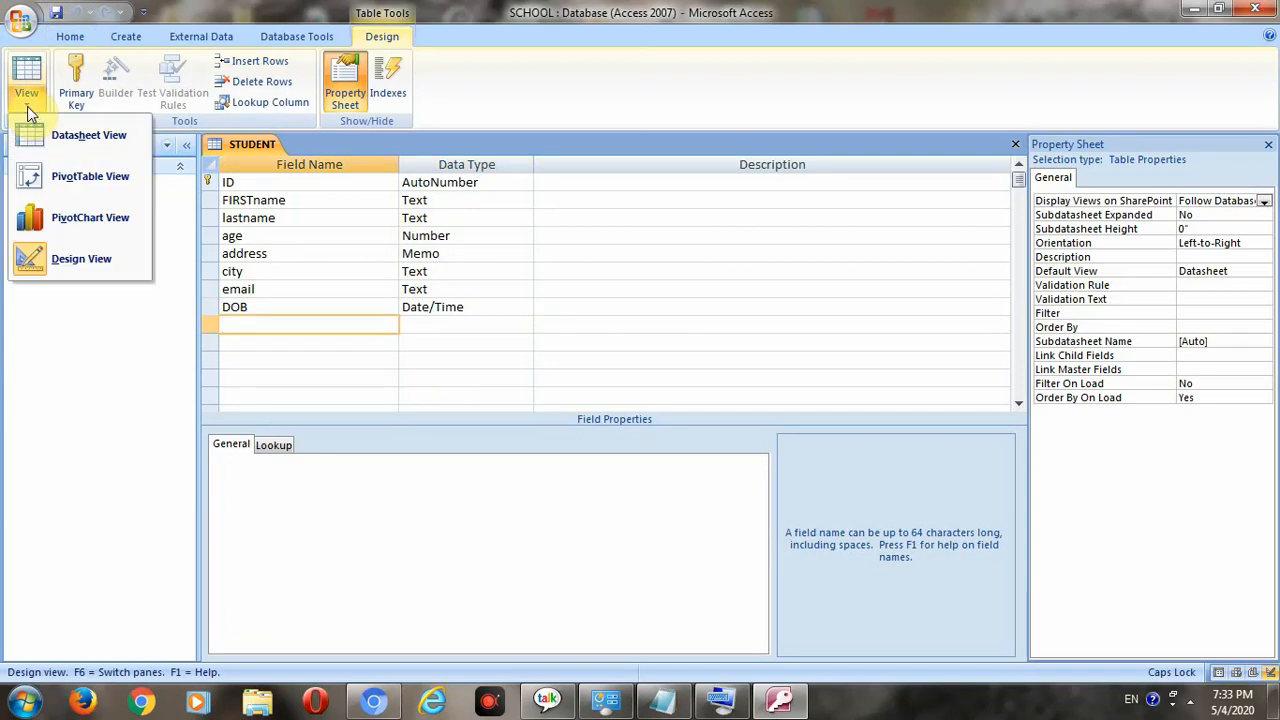
left_click(41, 131)
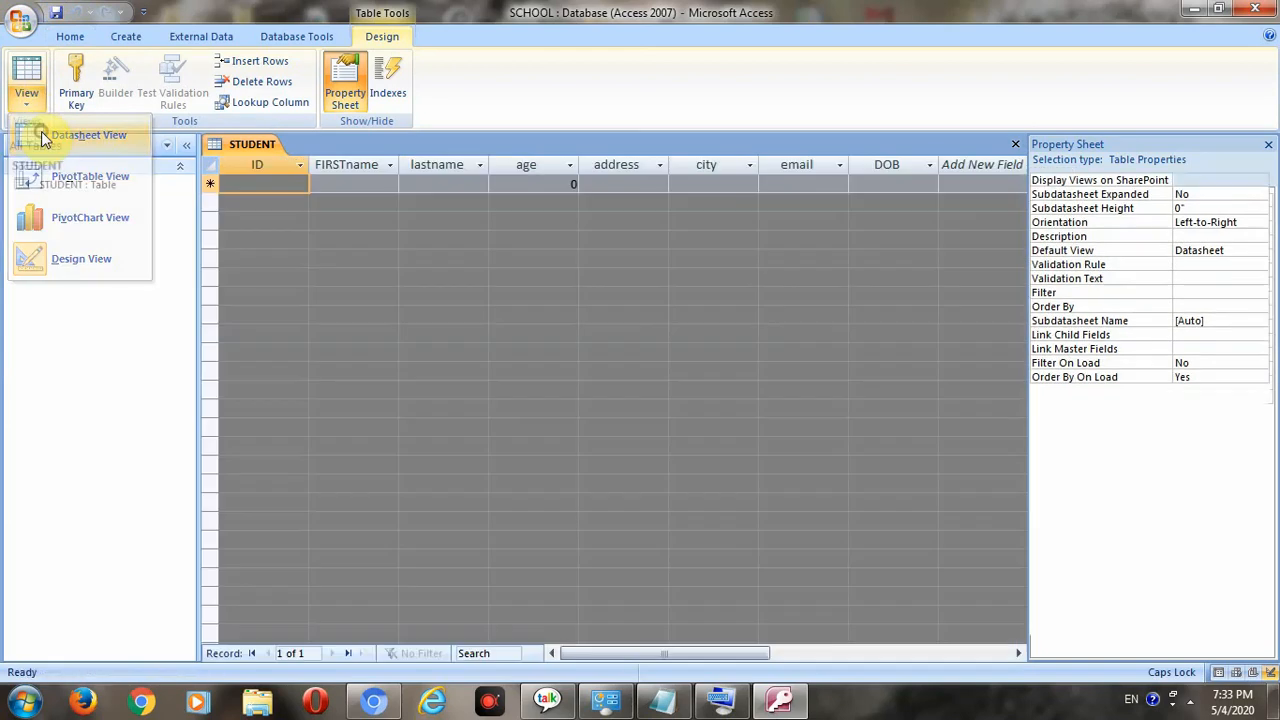
left_click(299, 190)
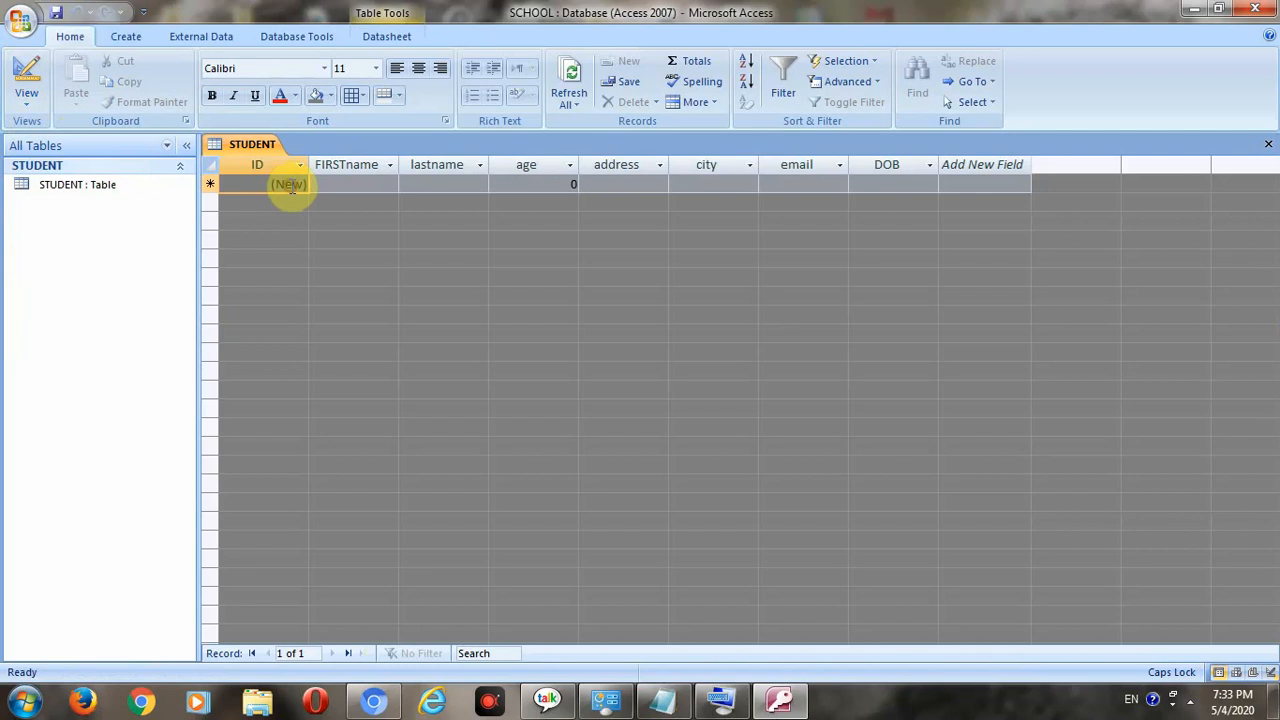
left_click(352, 186)
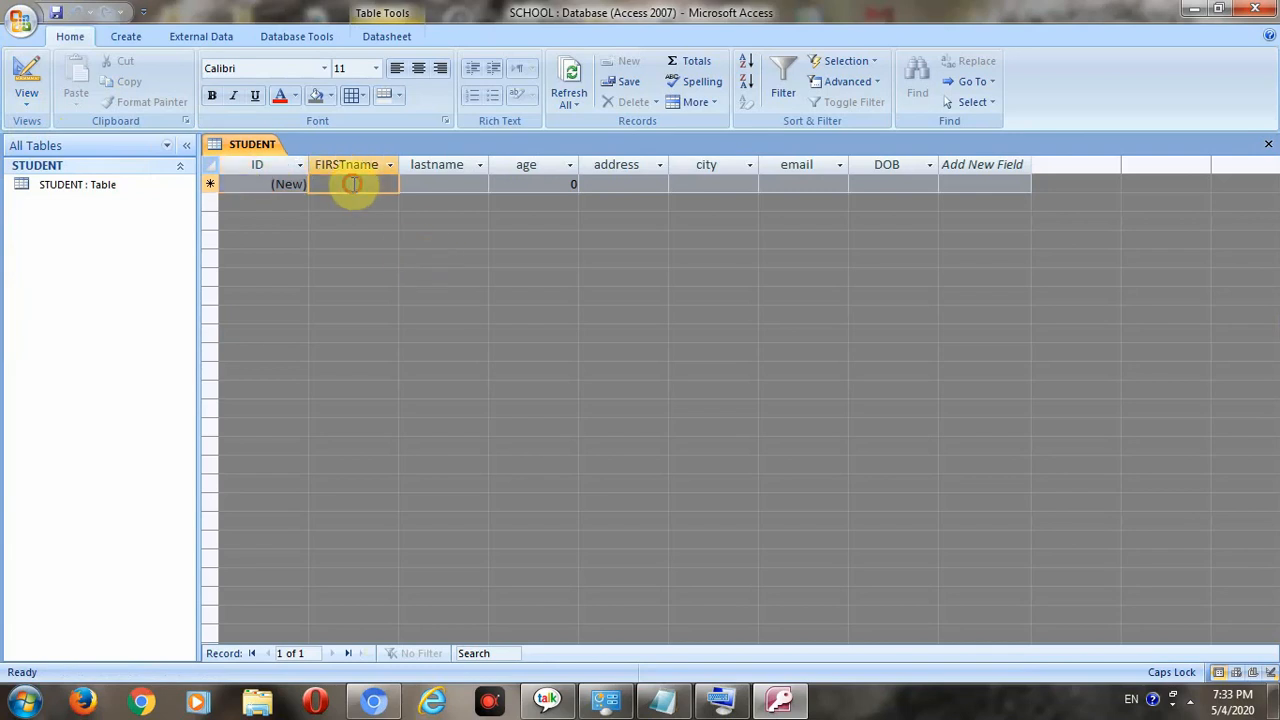
left_click(436, 180)
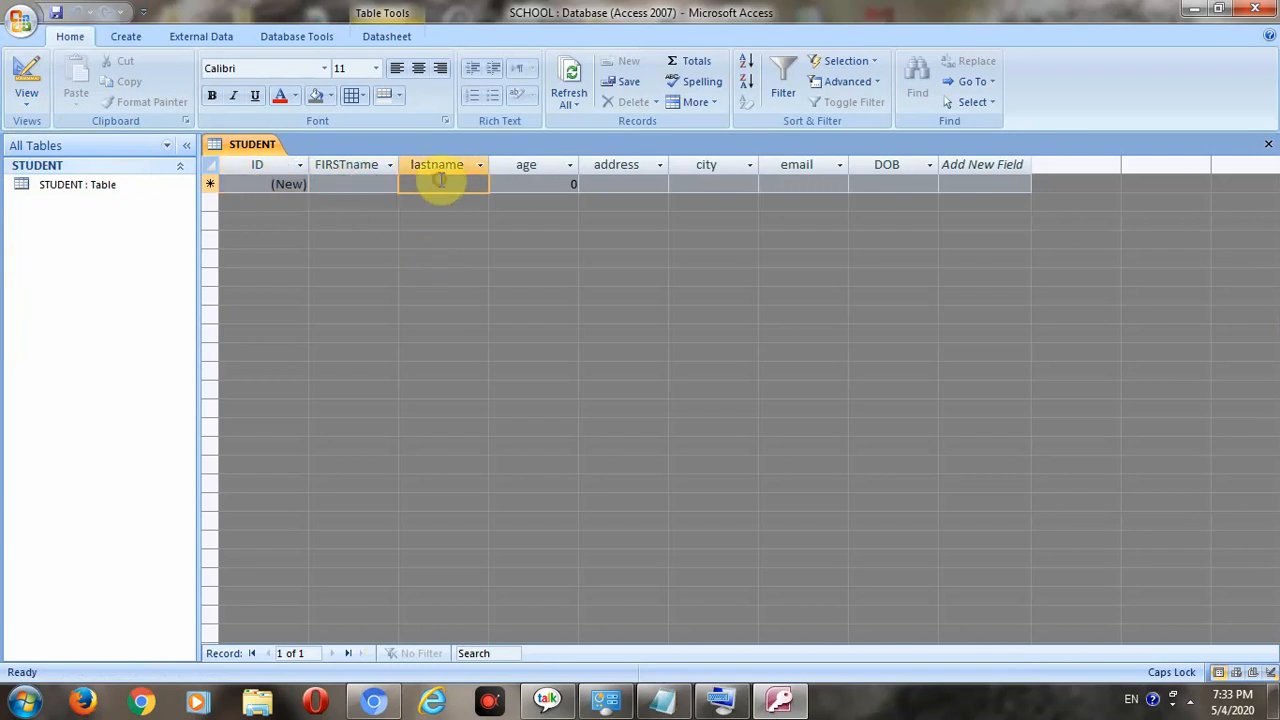
left_click(511, 182)
left_click(590, 184)
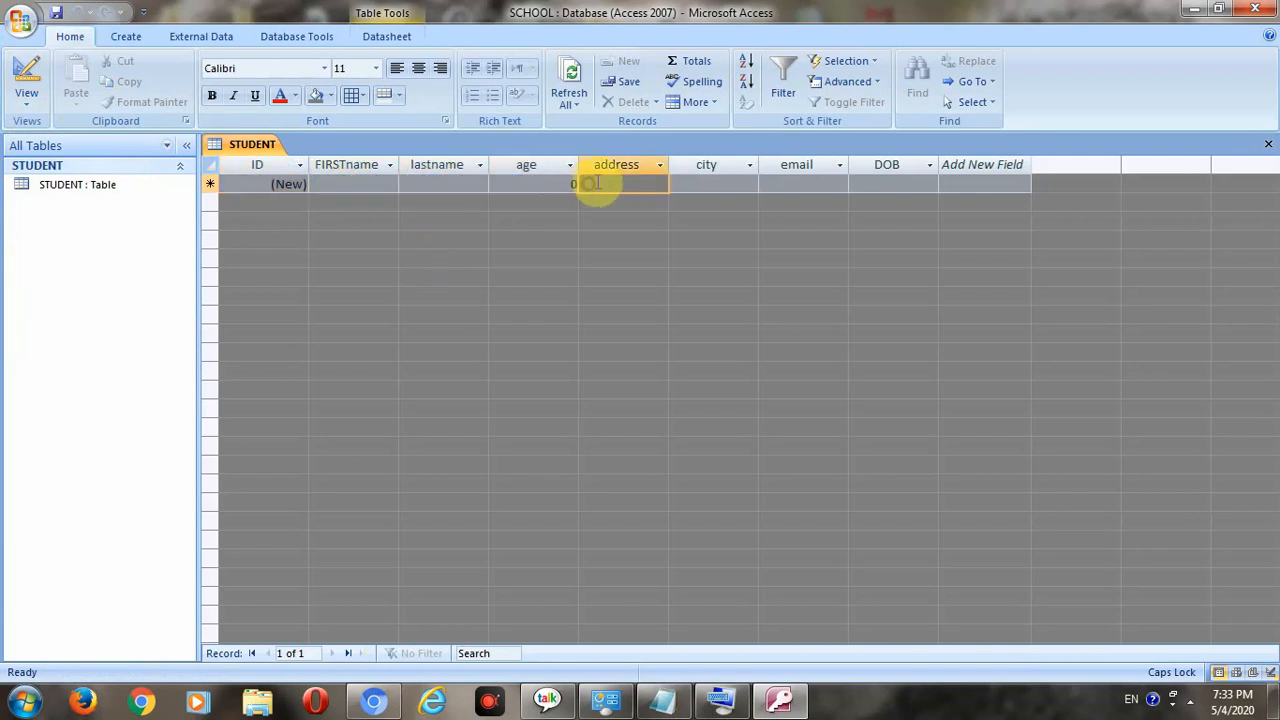
- Enter the student's first name and last name in the first record of the STUDENT table
left_click(326, 183)
type("N")
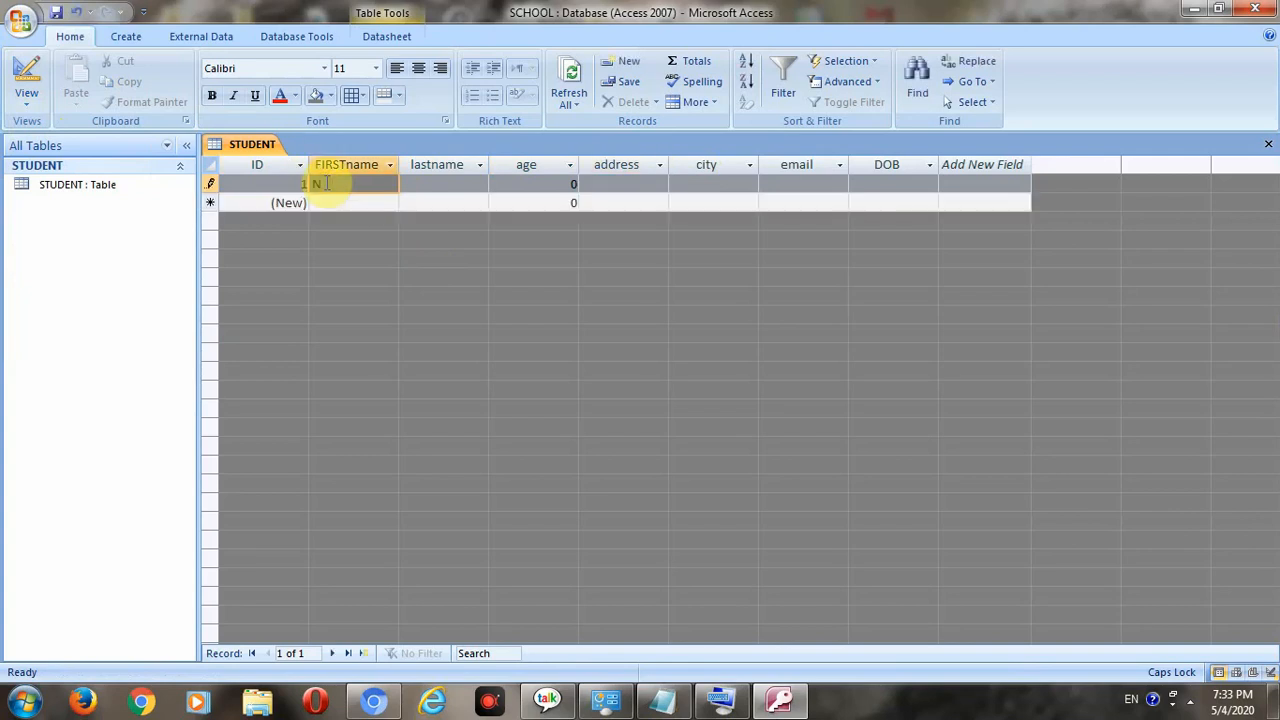
key("BackSpace")
type("NIA")
left_click(418, 180)
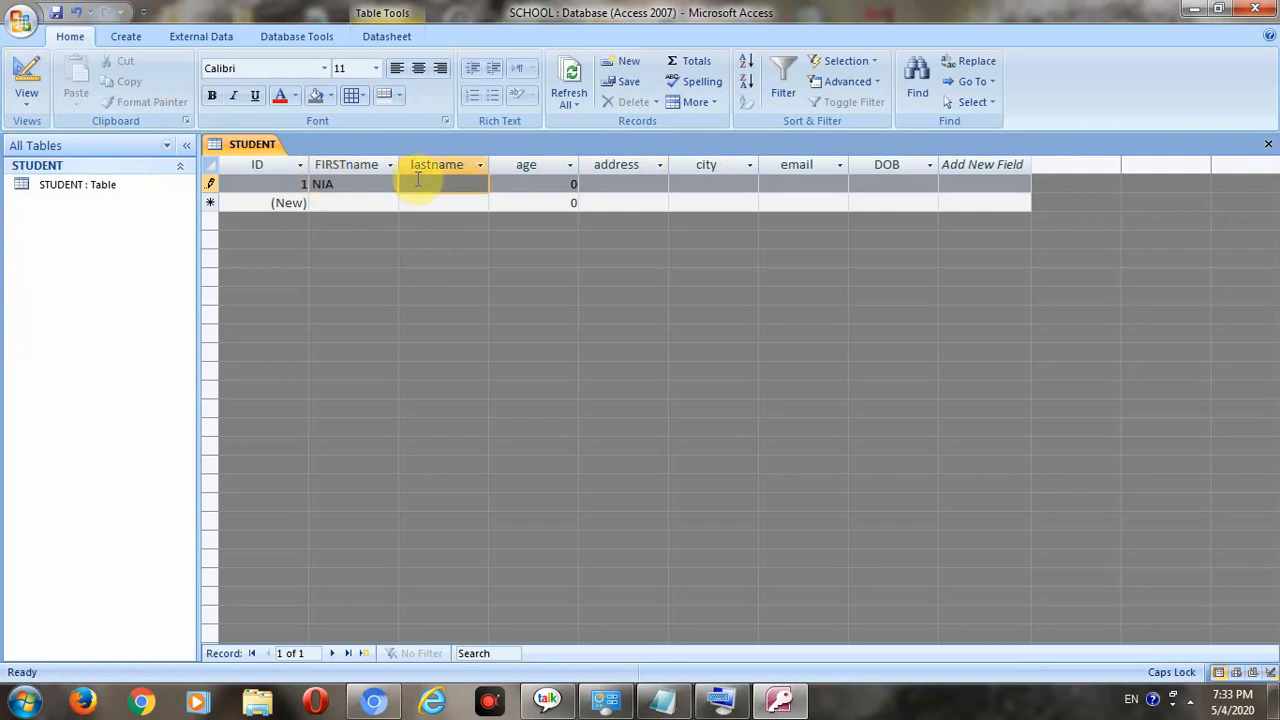
type("SHARMA")
- Try to enter 40 as the age in the first record to test the field's validation rule
left_click(513, 182)
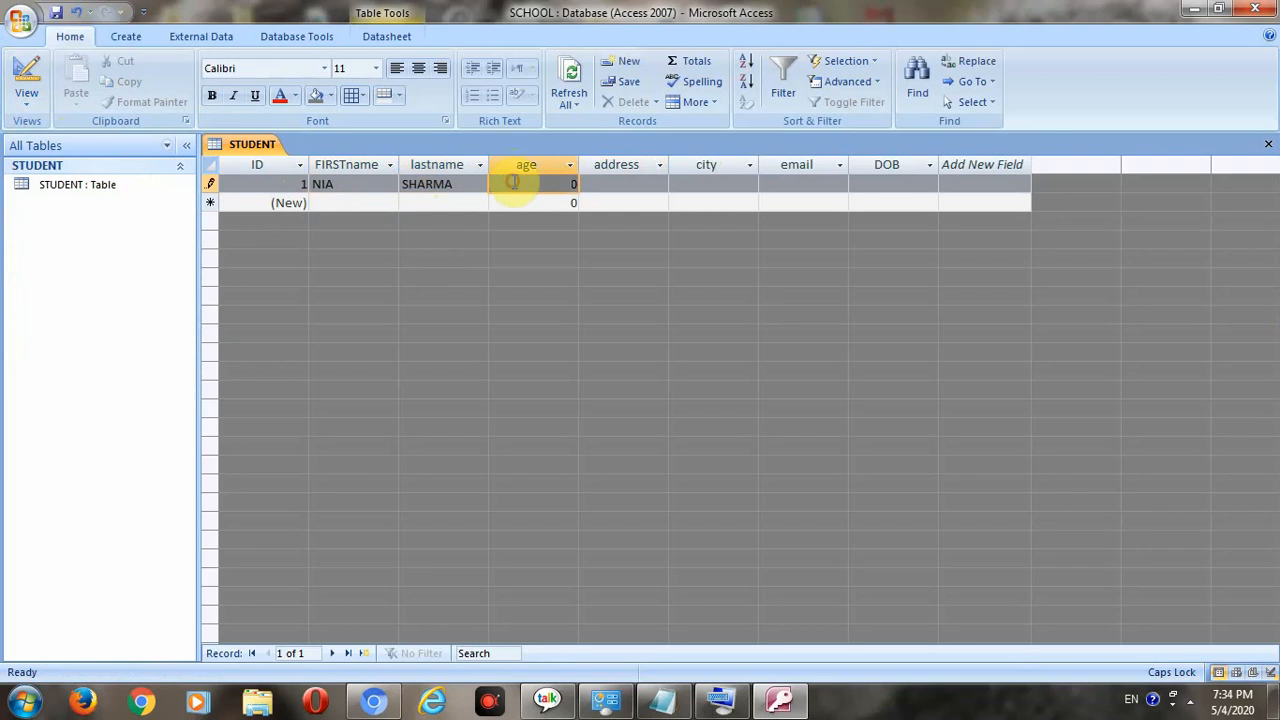
key("BackSpace")
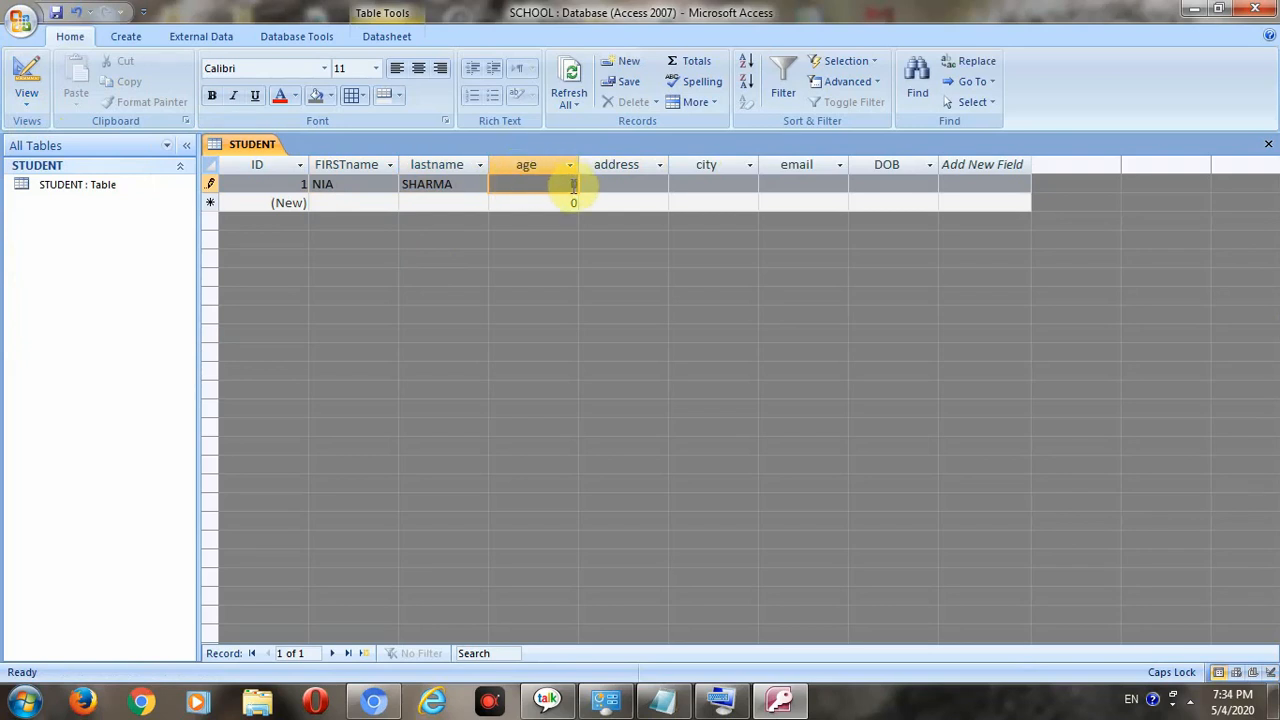
double_click(574, 187)
left_click(574, 187)
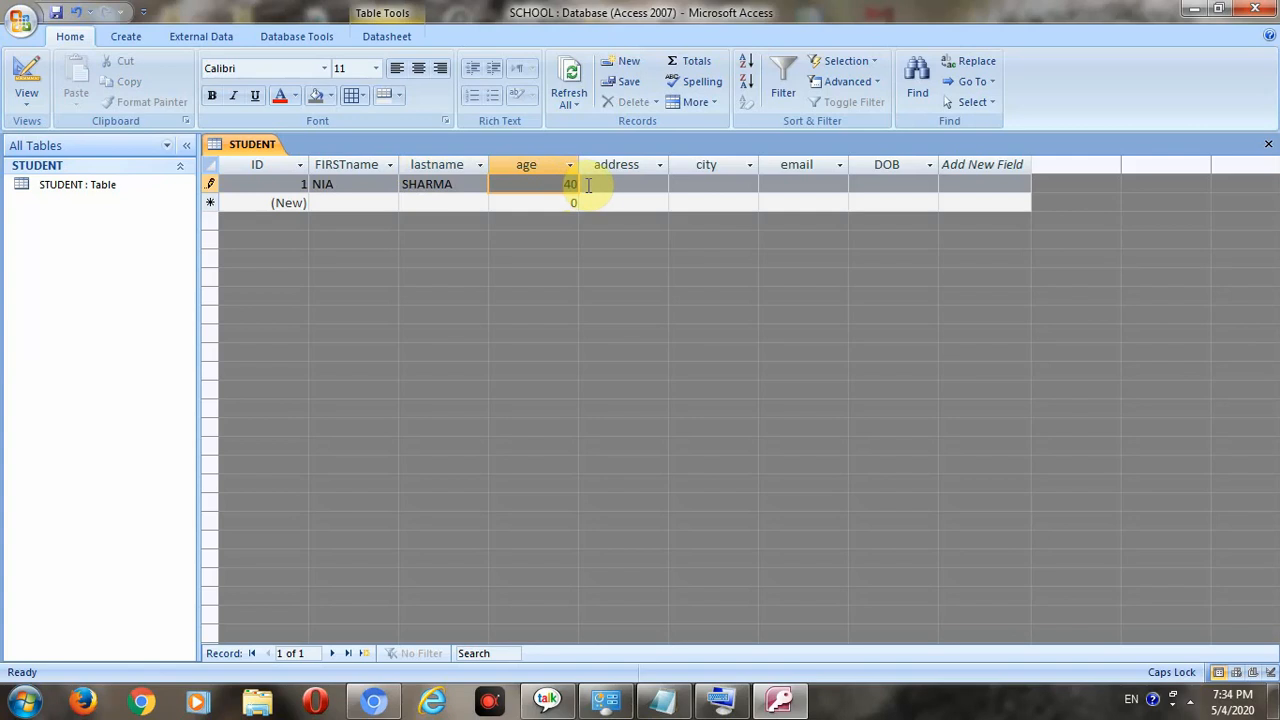
left_click(587, 189)
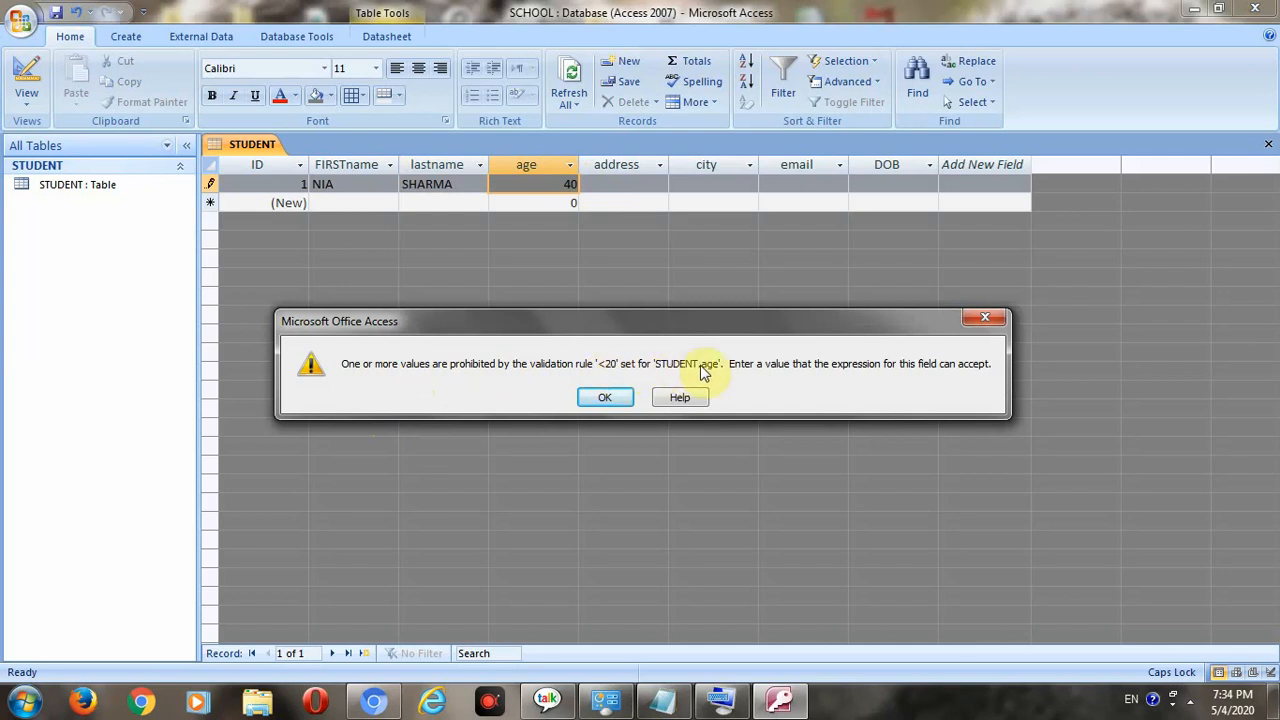
left_click(620, 397)
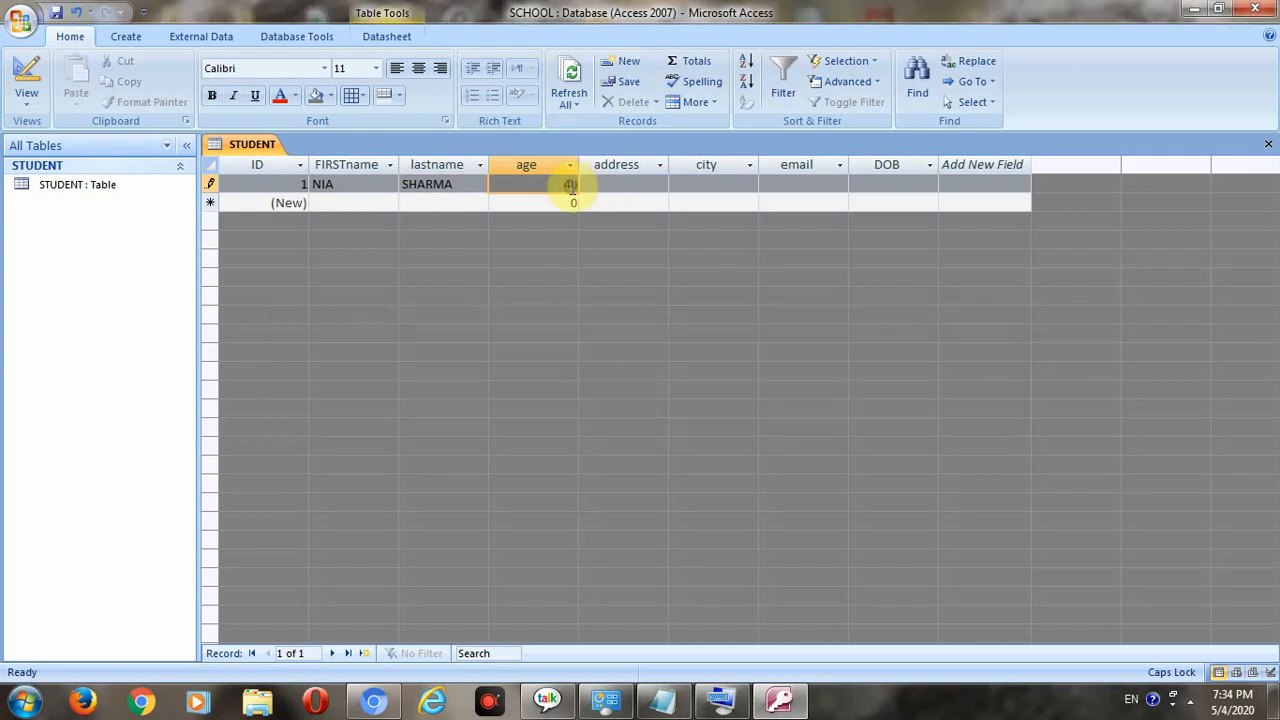
- Set the first record's age to 9 and fill in the student's address
key("BackSpace")
type("9")
left_click(624, 188)
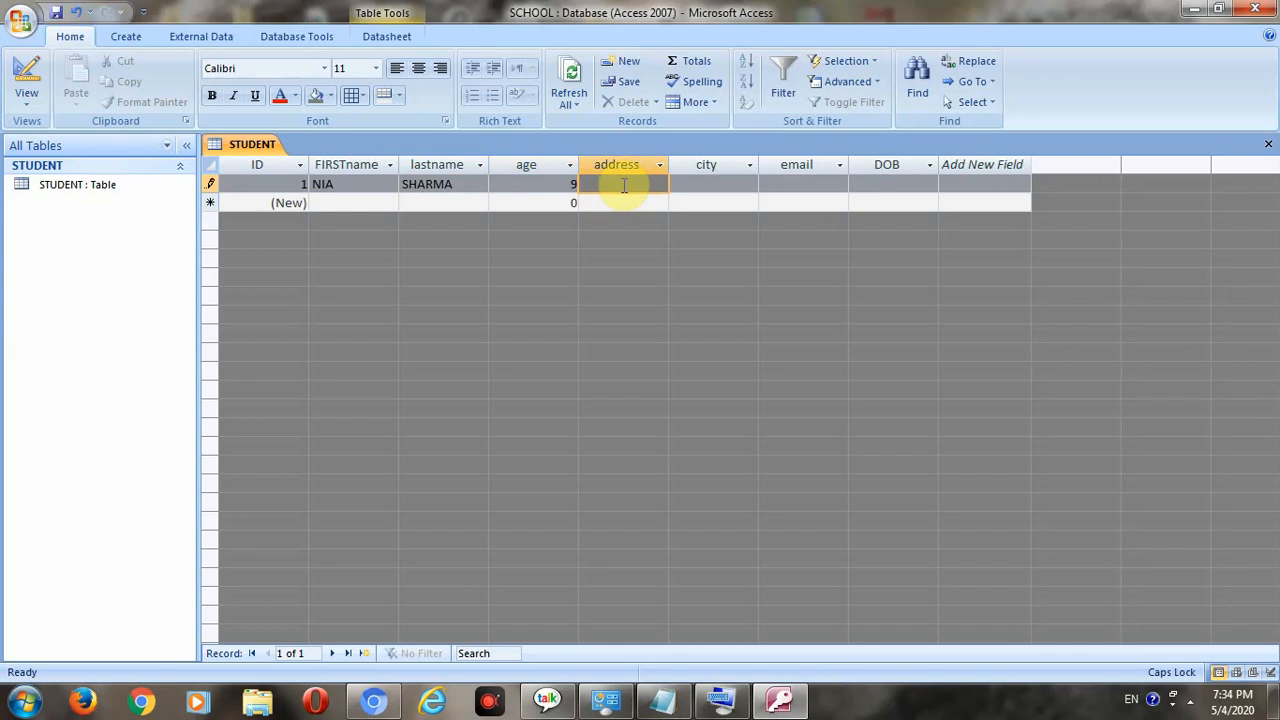
type("DELHI")
- Enter FFFF as the first record's city and choose yes from the email lookup list
left_click(706, 183)
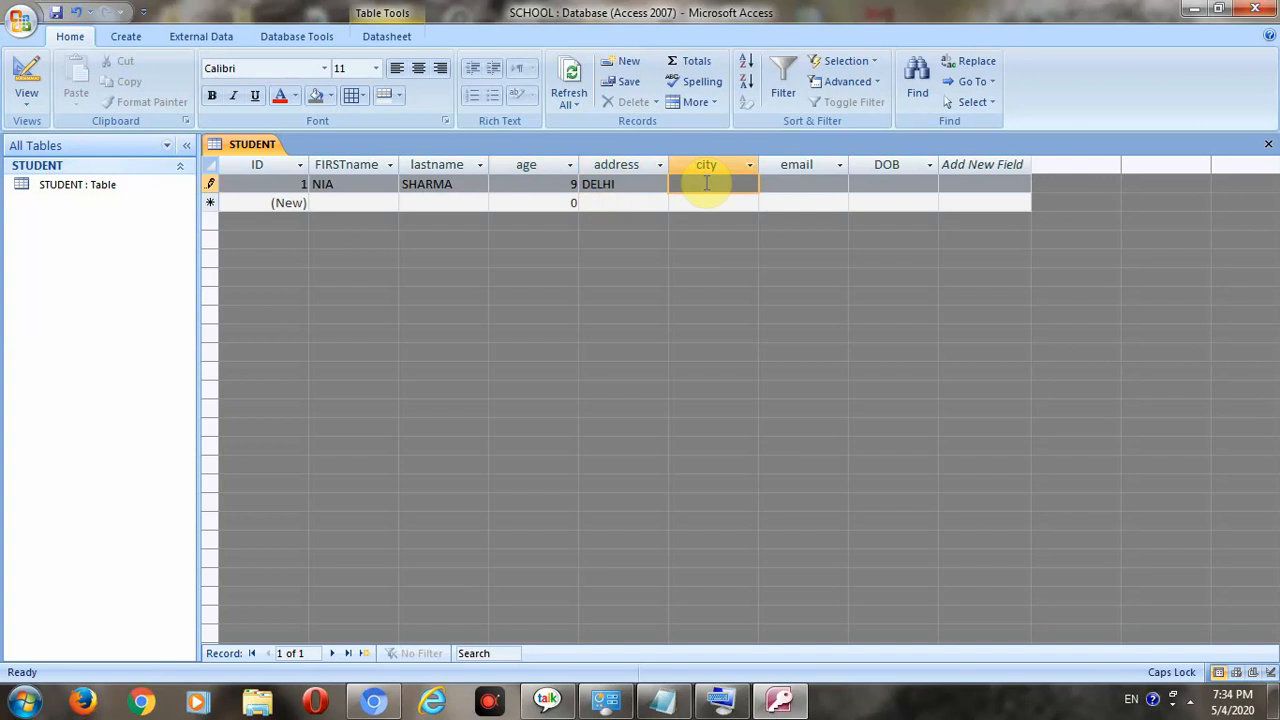
type("FFFF")
left_click(785, 184)
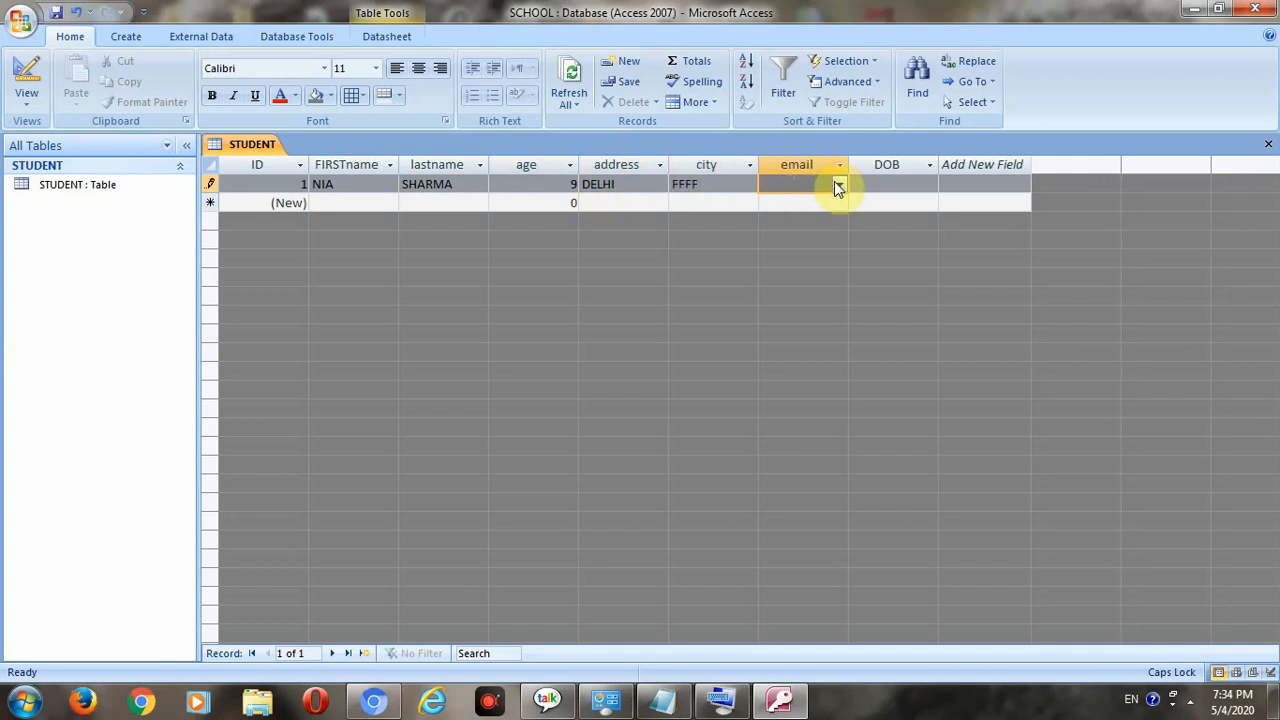
left_click(838, 187)
left_click(768, 204)
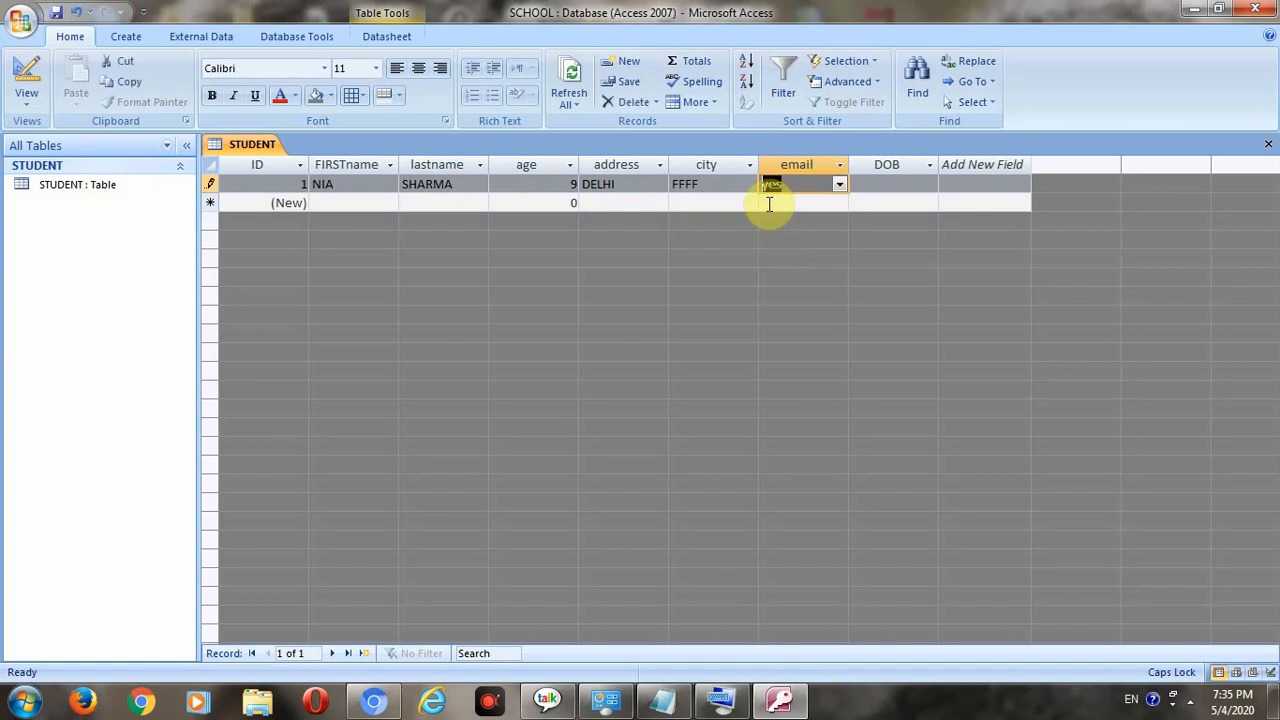
- Pick the student's date of birth from the calendar in the DOB field and commit the first record
left_click(859, 184)
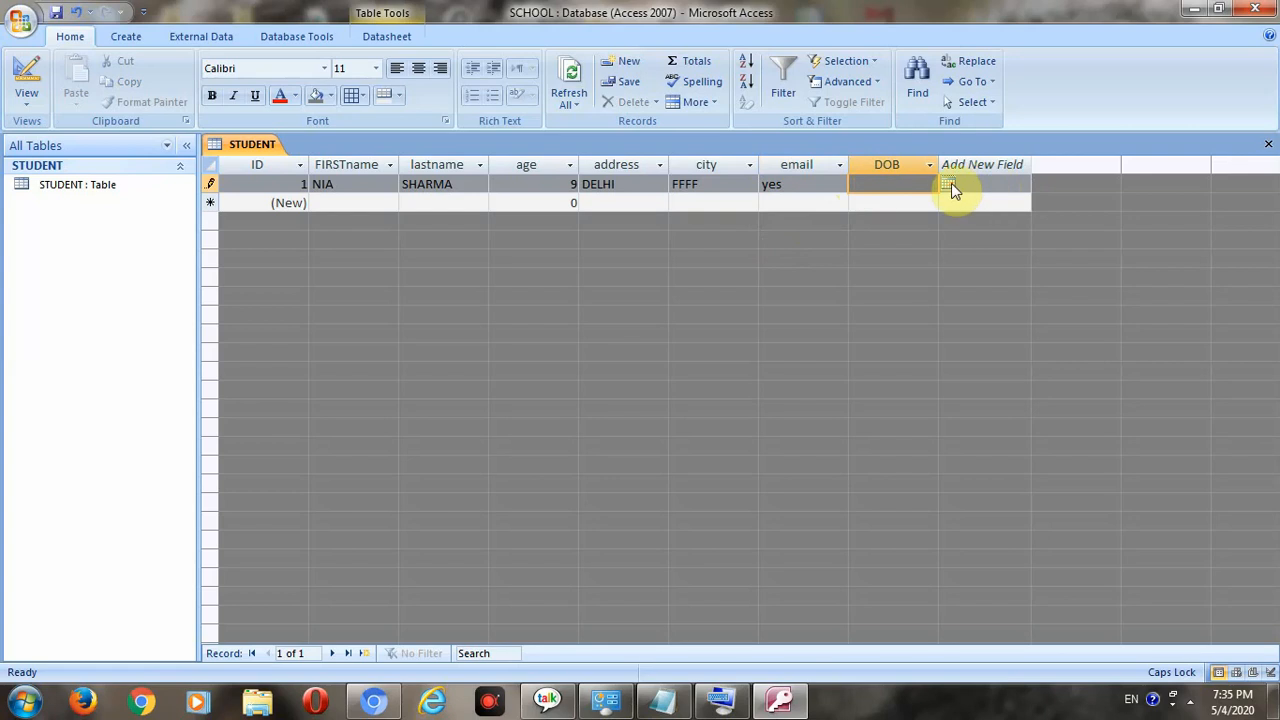
left_click(951, 185)
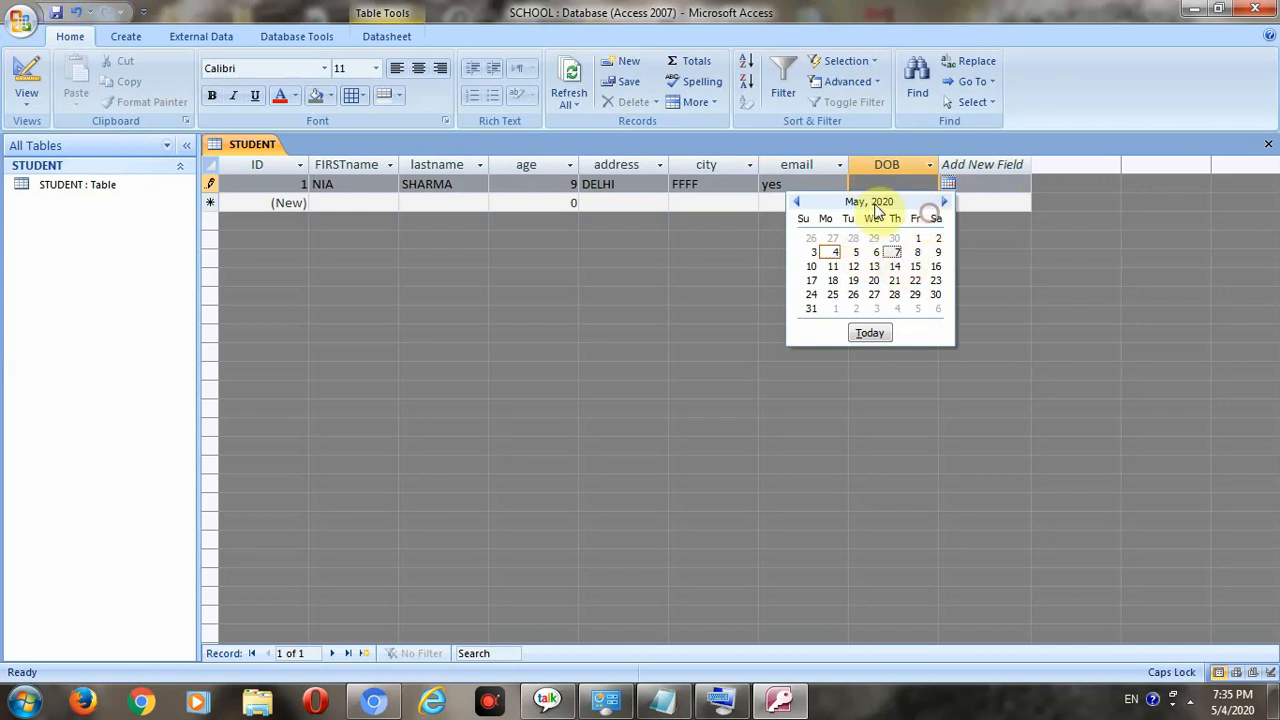
left_click(797, 203)
left_click(797, 203)
left_click(797, 203)
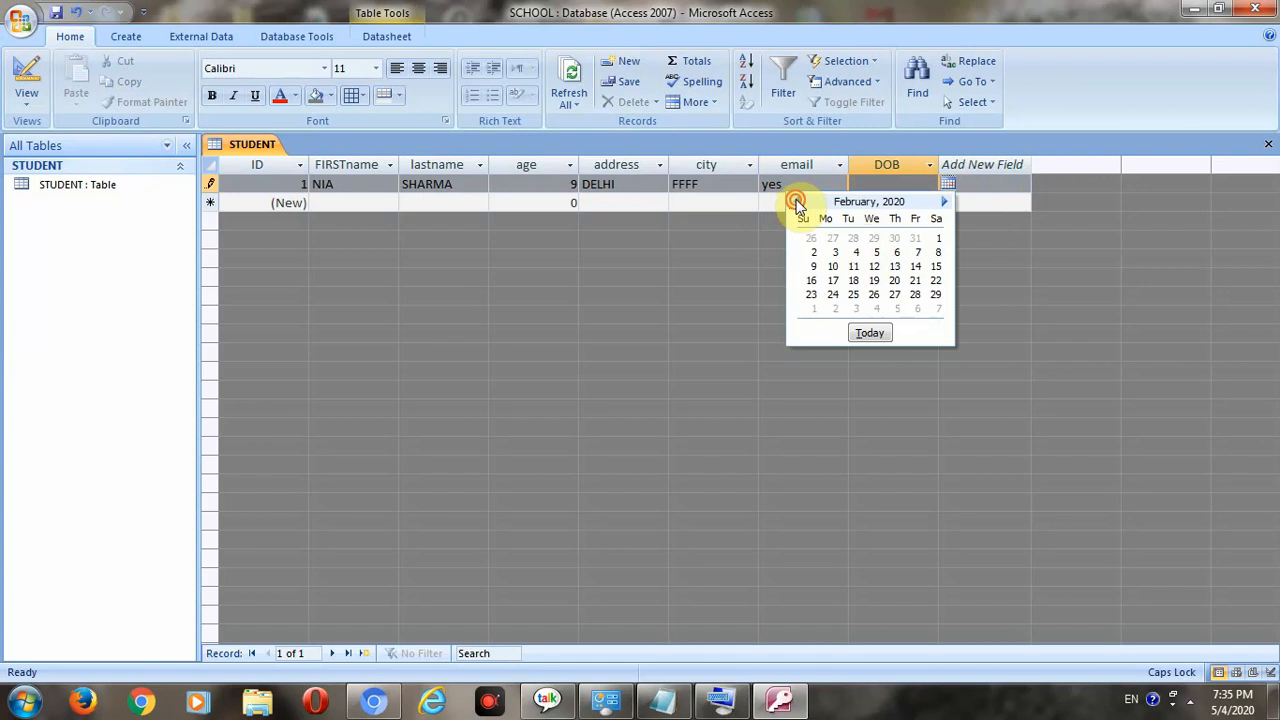
left_click(797, 203)
left_click(797, 203)
left_click(797, 203)
left_click(797, 203)
left_click(797, 203)
left_click(797, 203)
left_click(797, 203)
left_click(797, 203)
left_click(797, 203)
left_click(797, 203)
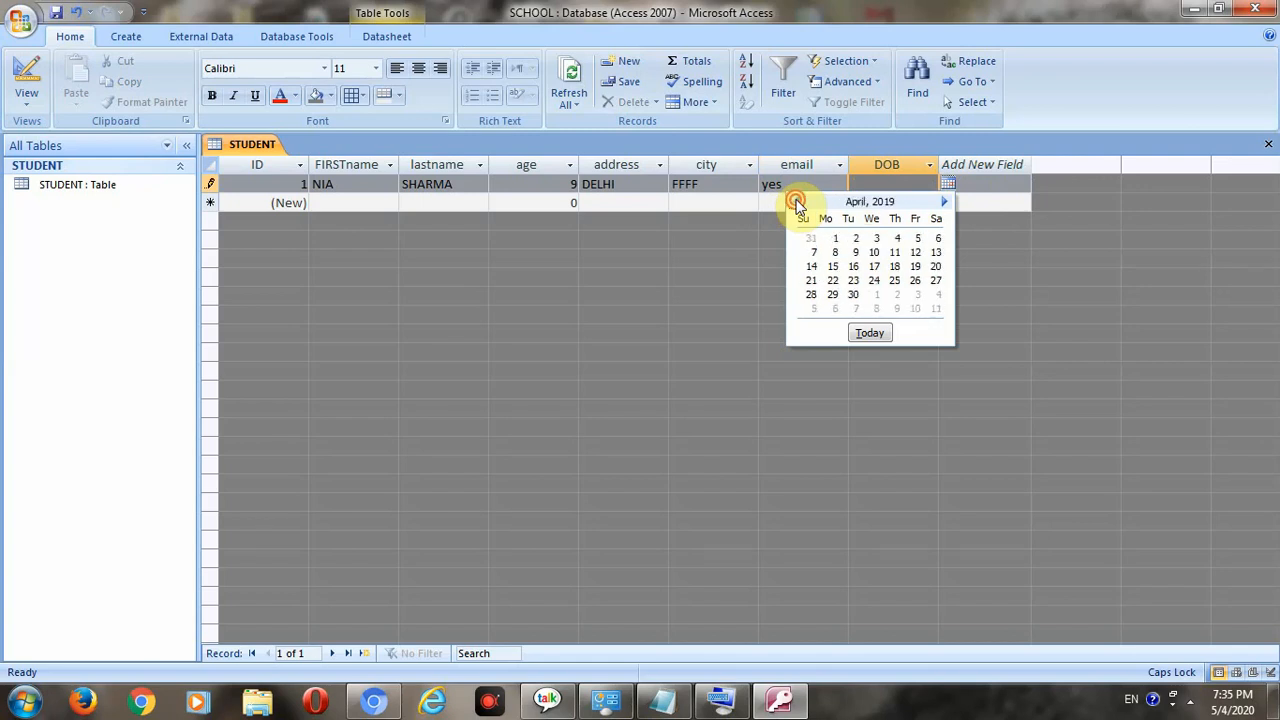
left_click(797, 203)
double_click(797, 203)
left_click(797, 203)
double_click(797, 203)
left_click(797, 203)
double_click(797, 203)
double_click(797, 203)
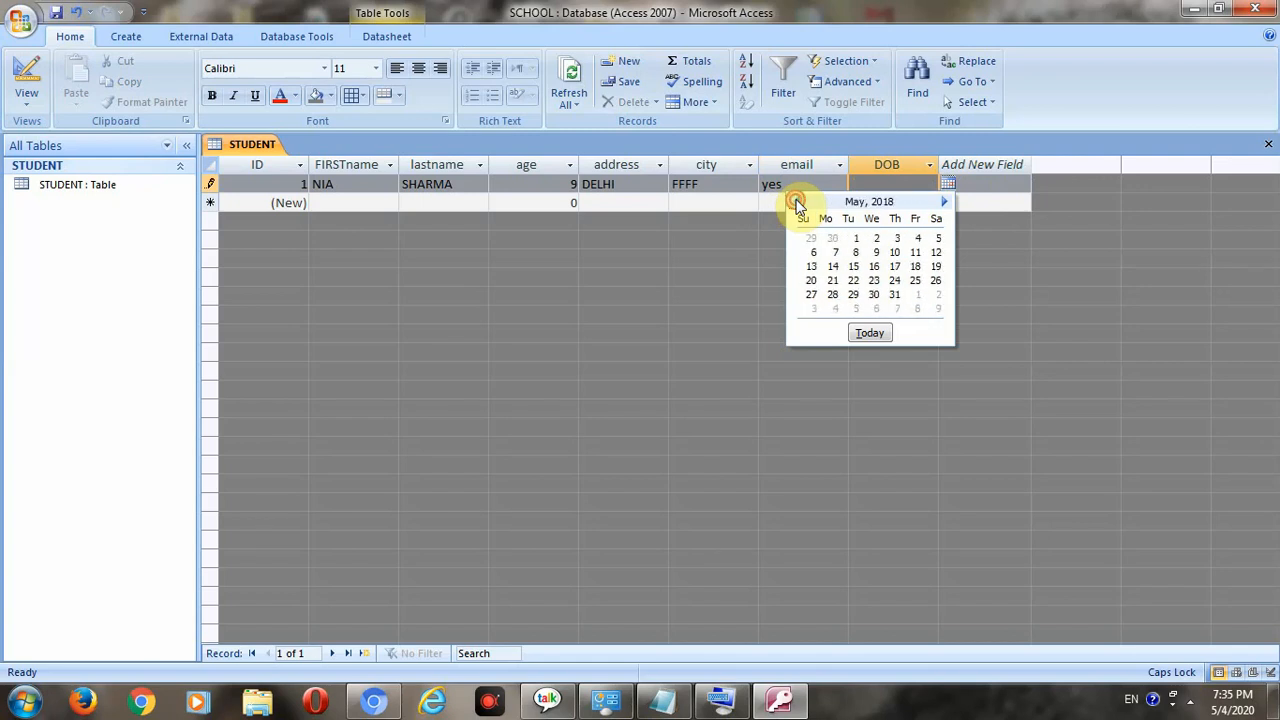
double_click(797, 203)
double_click(797, 203)
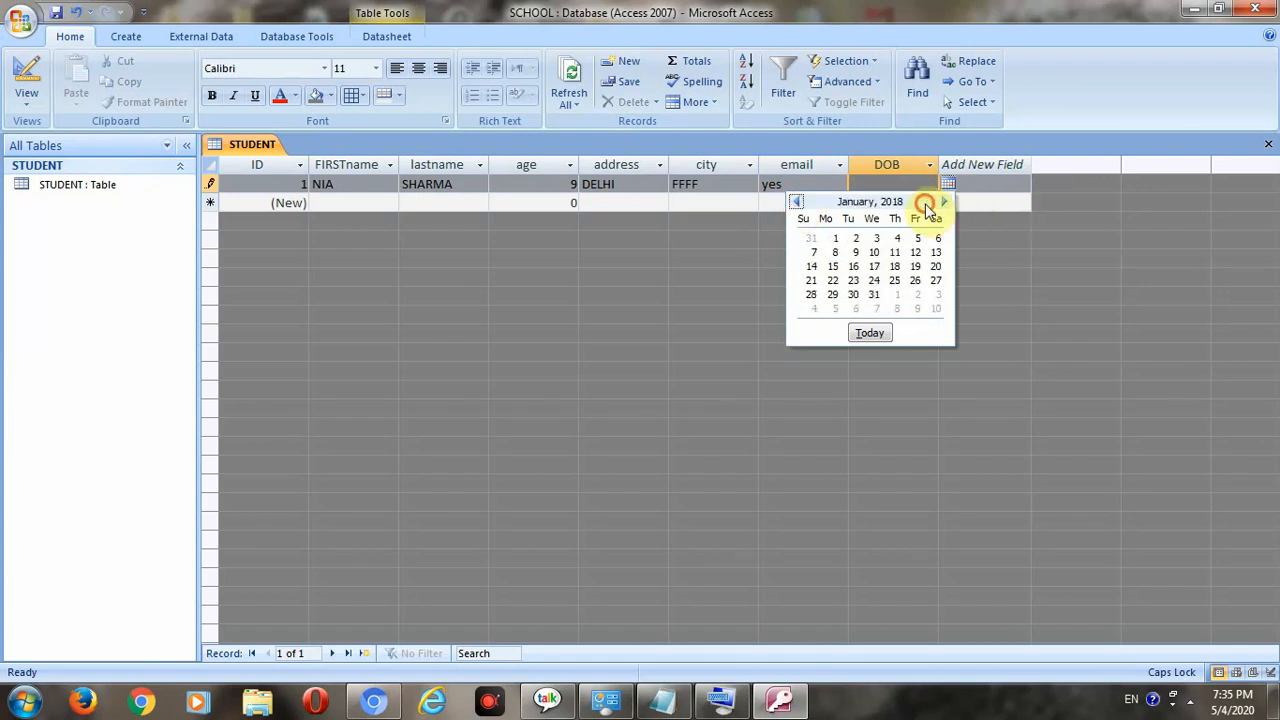
left_click(797, 203)
double_click(797, 203)
double_click(797, 203)
double_click(797, 203)
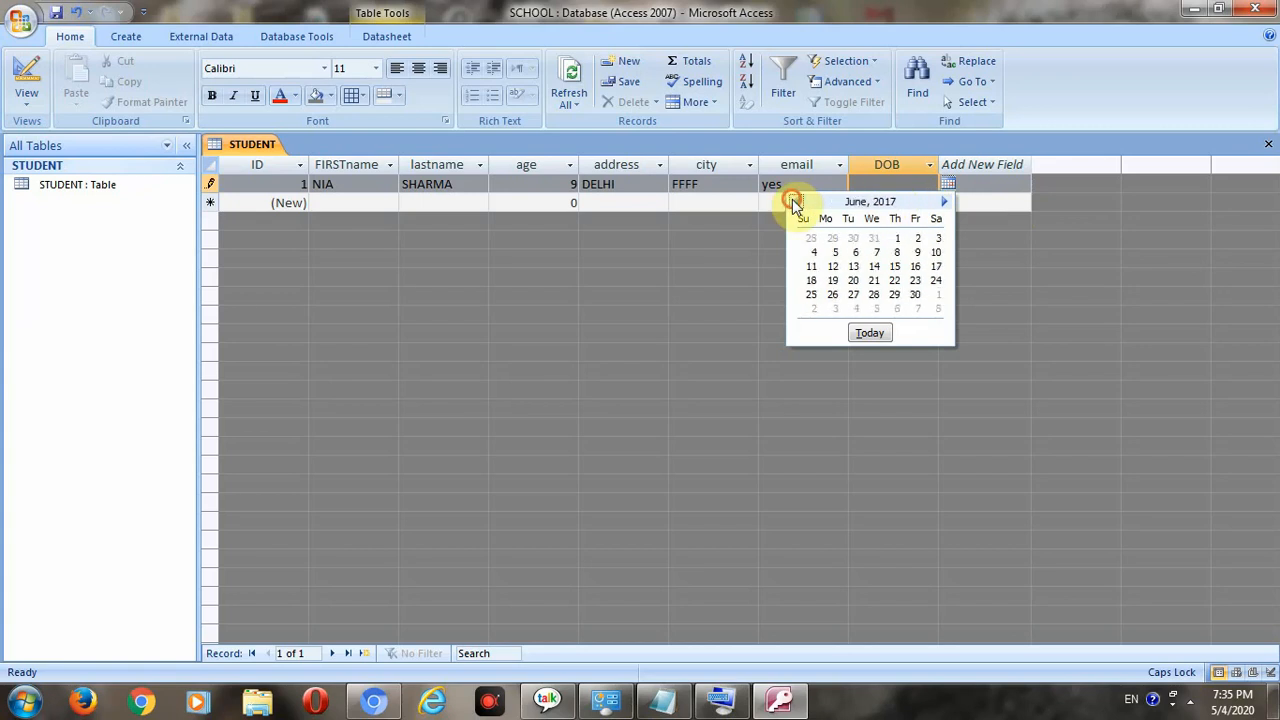
double_click(797, 203)
left_click(887, 266)
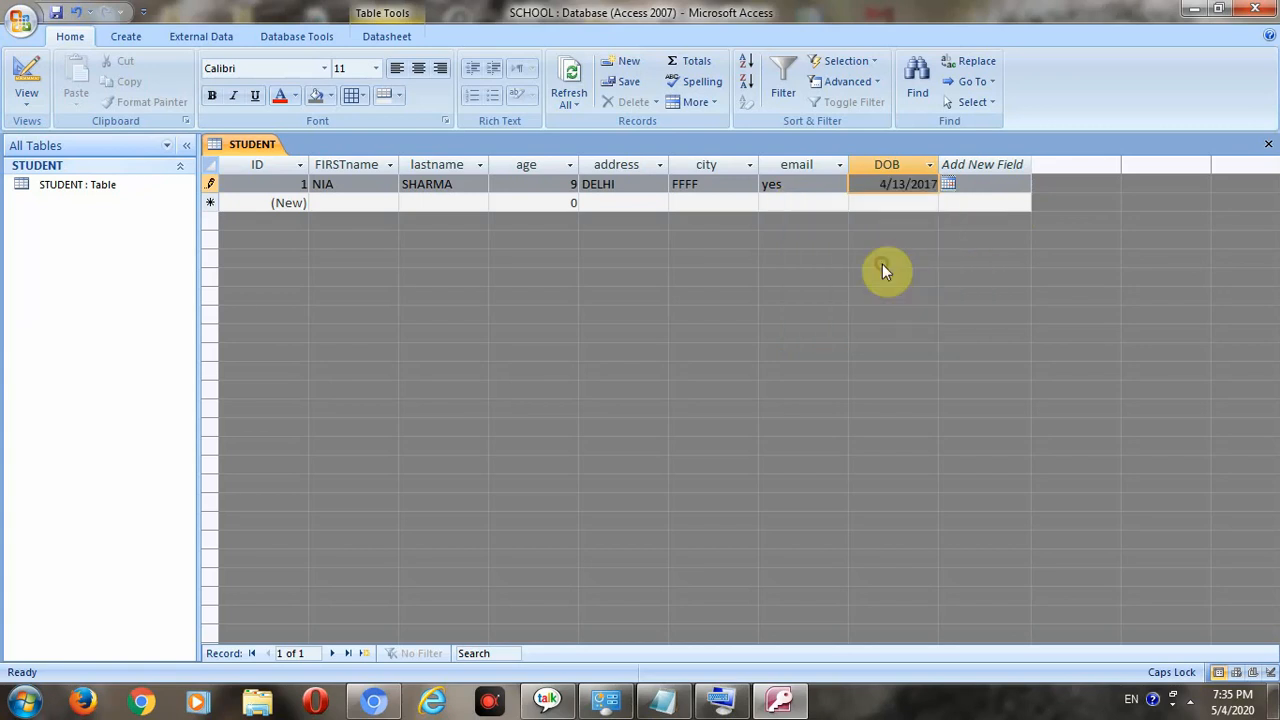
left_click(416, 203)
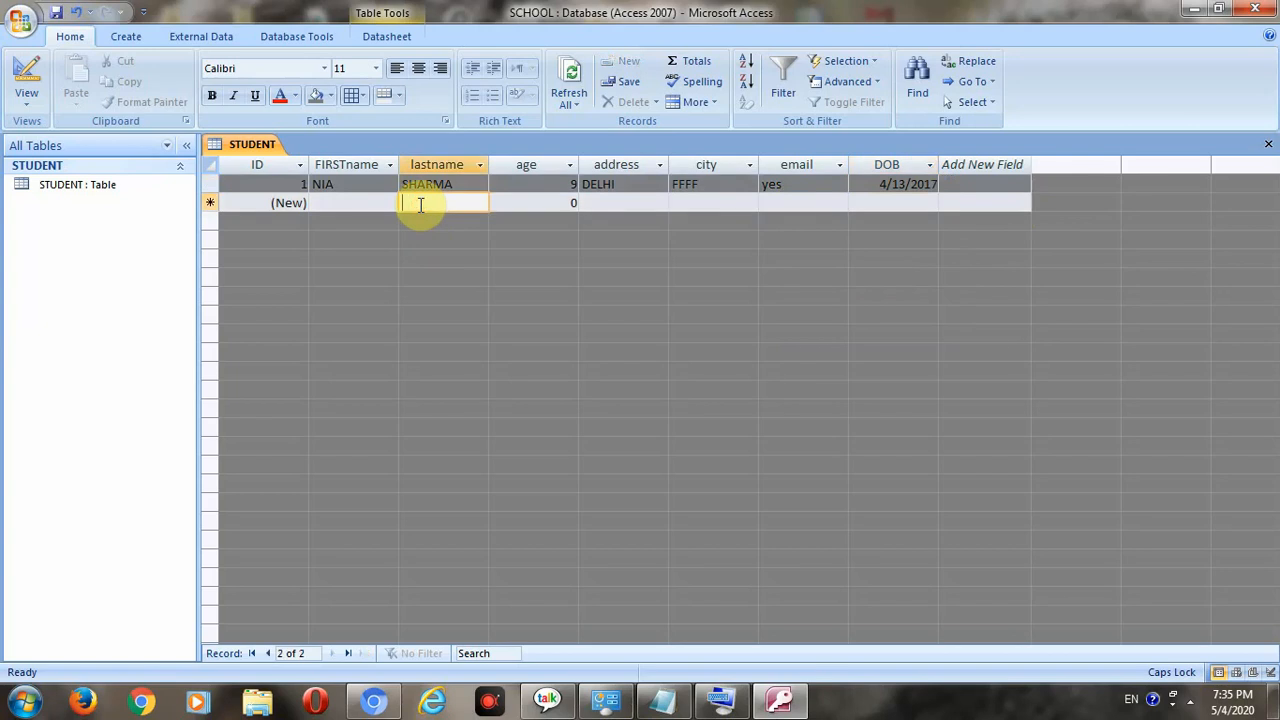
left_click(366, 201)
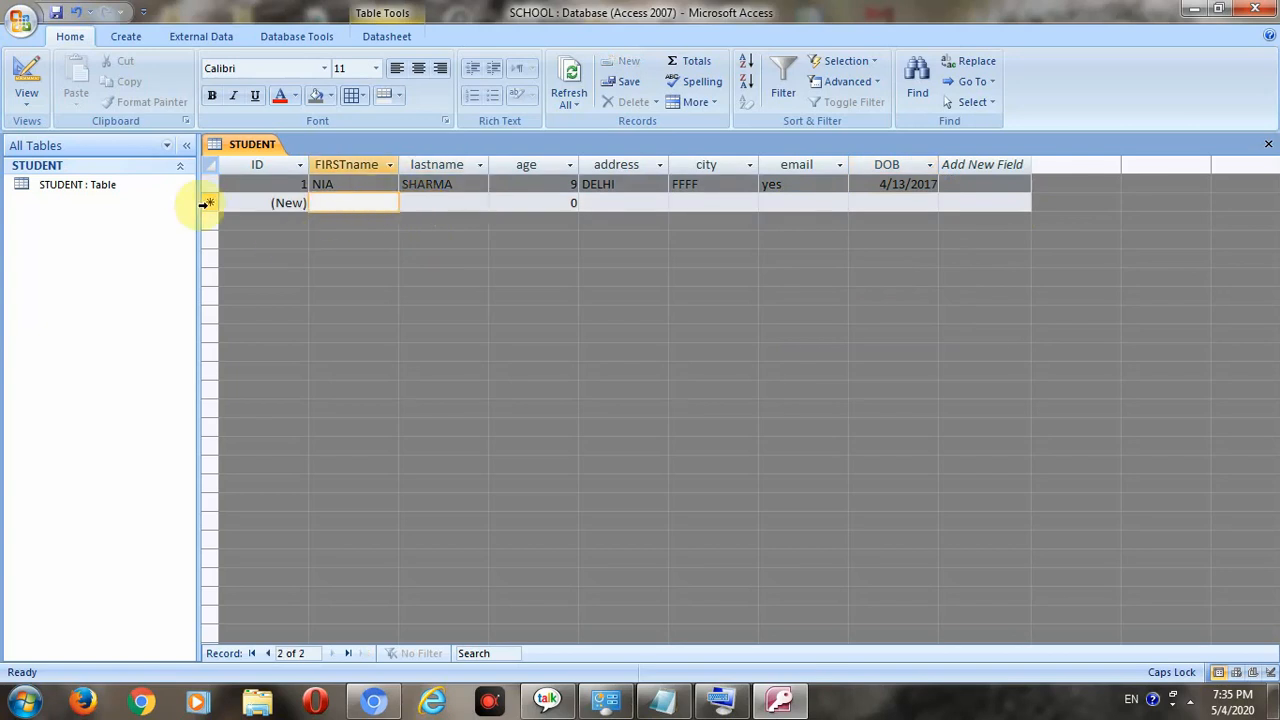
left_click(201, 186)
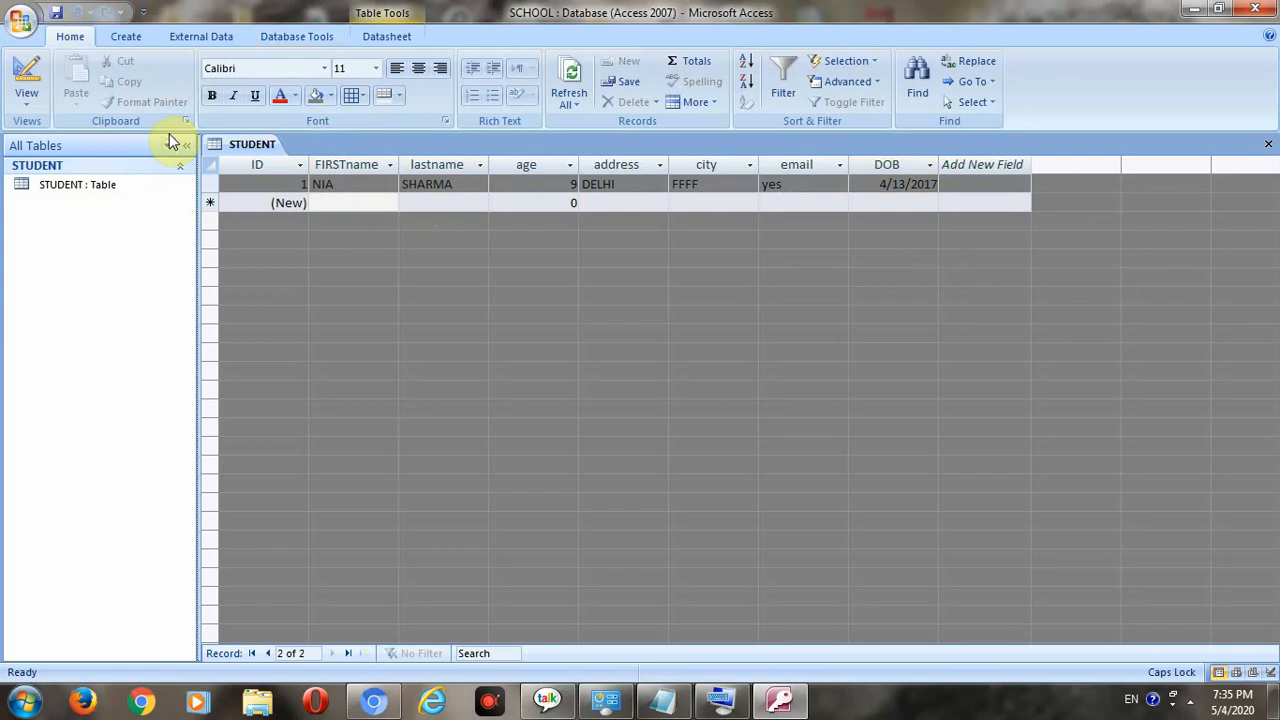
left_click(22, 112)
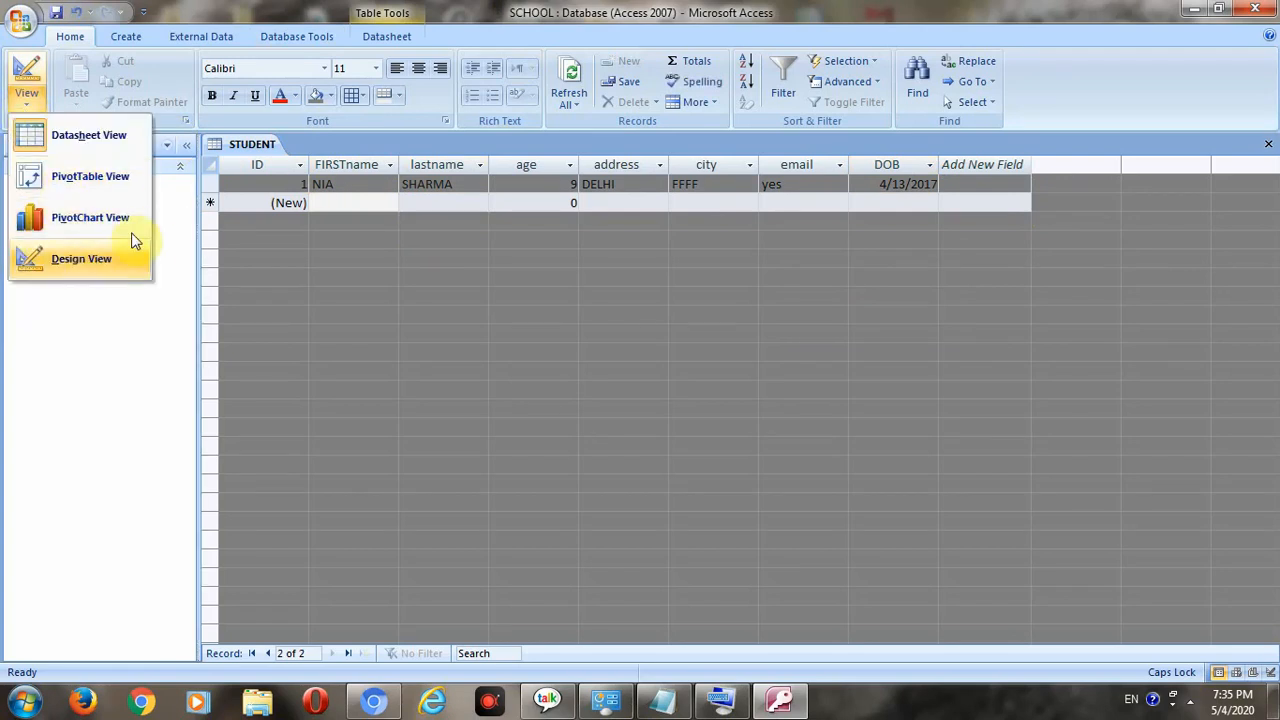
left_click(175, 373)
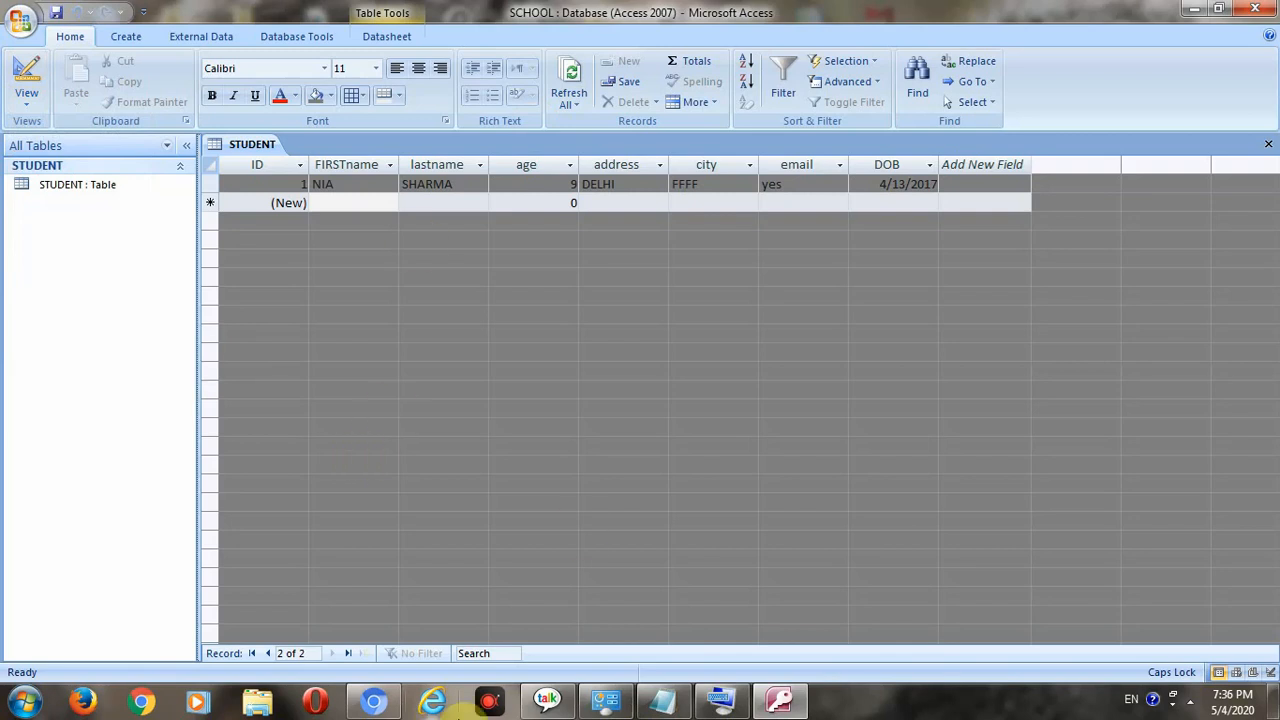
left_click(1201, 23)
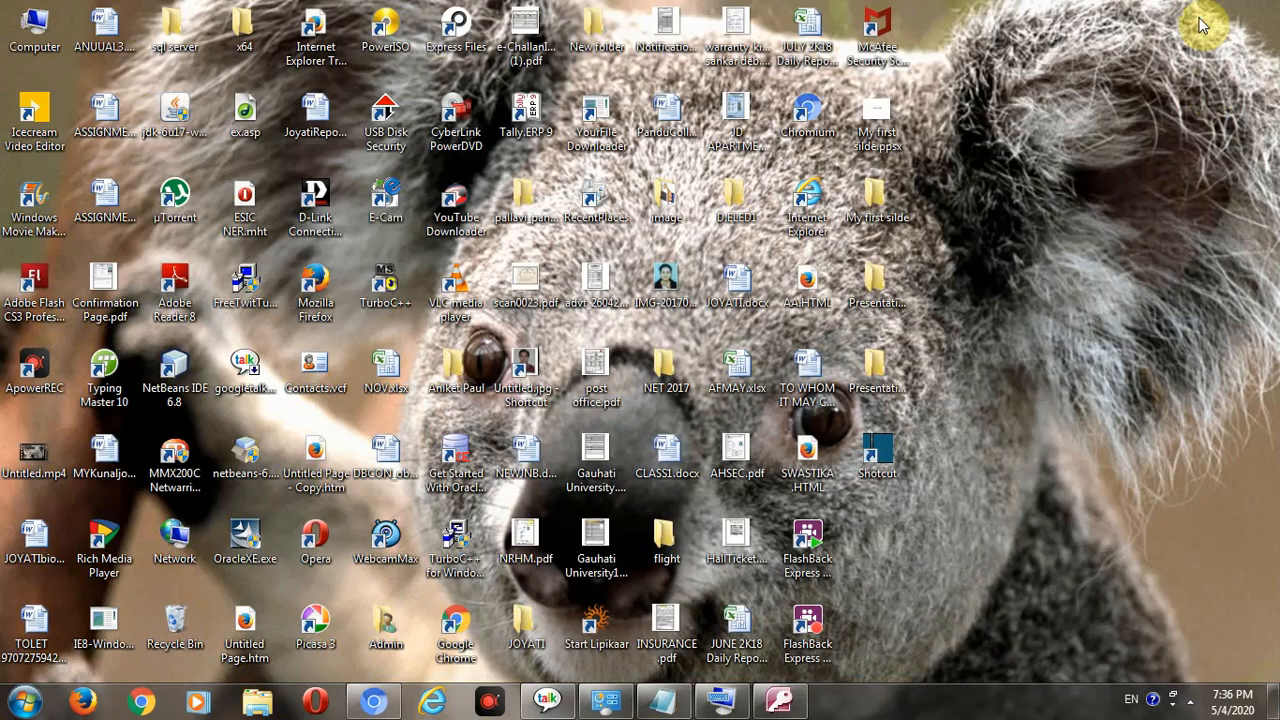
left_click(1192, 703)
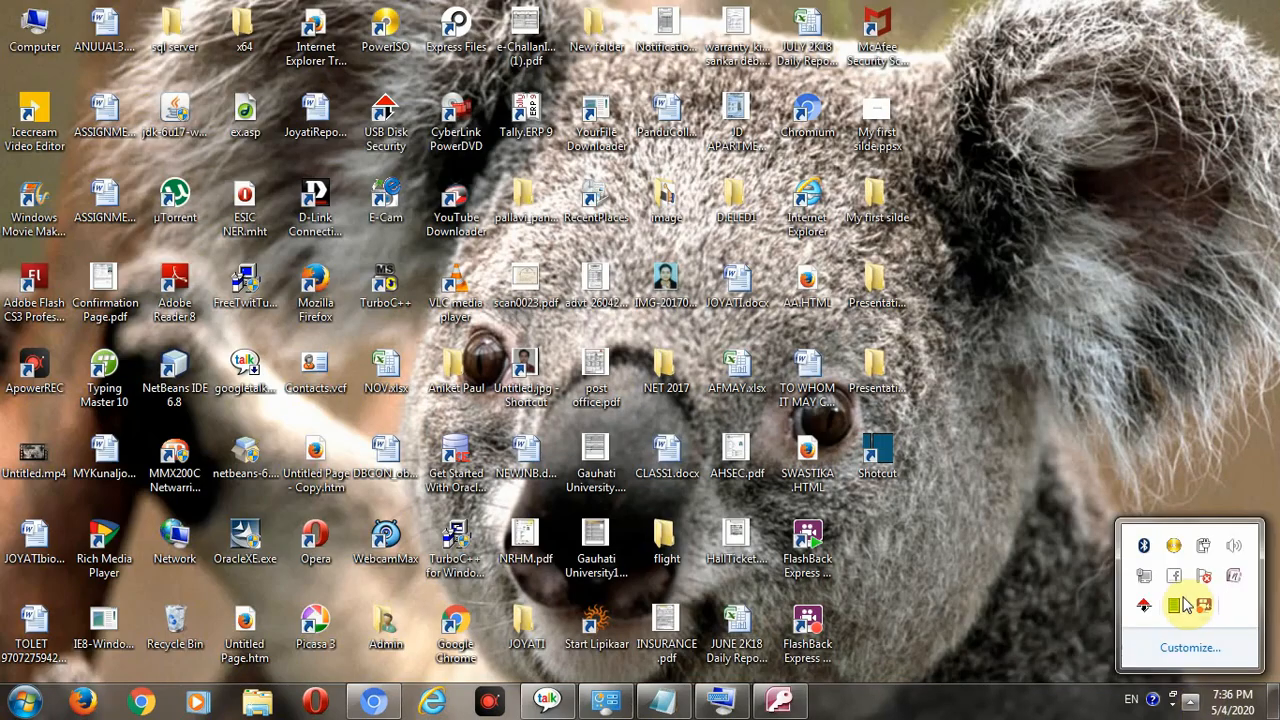